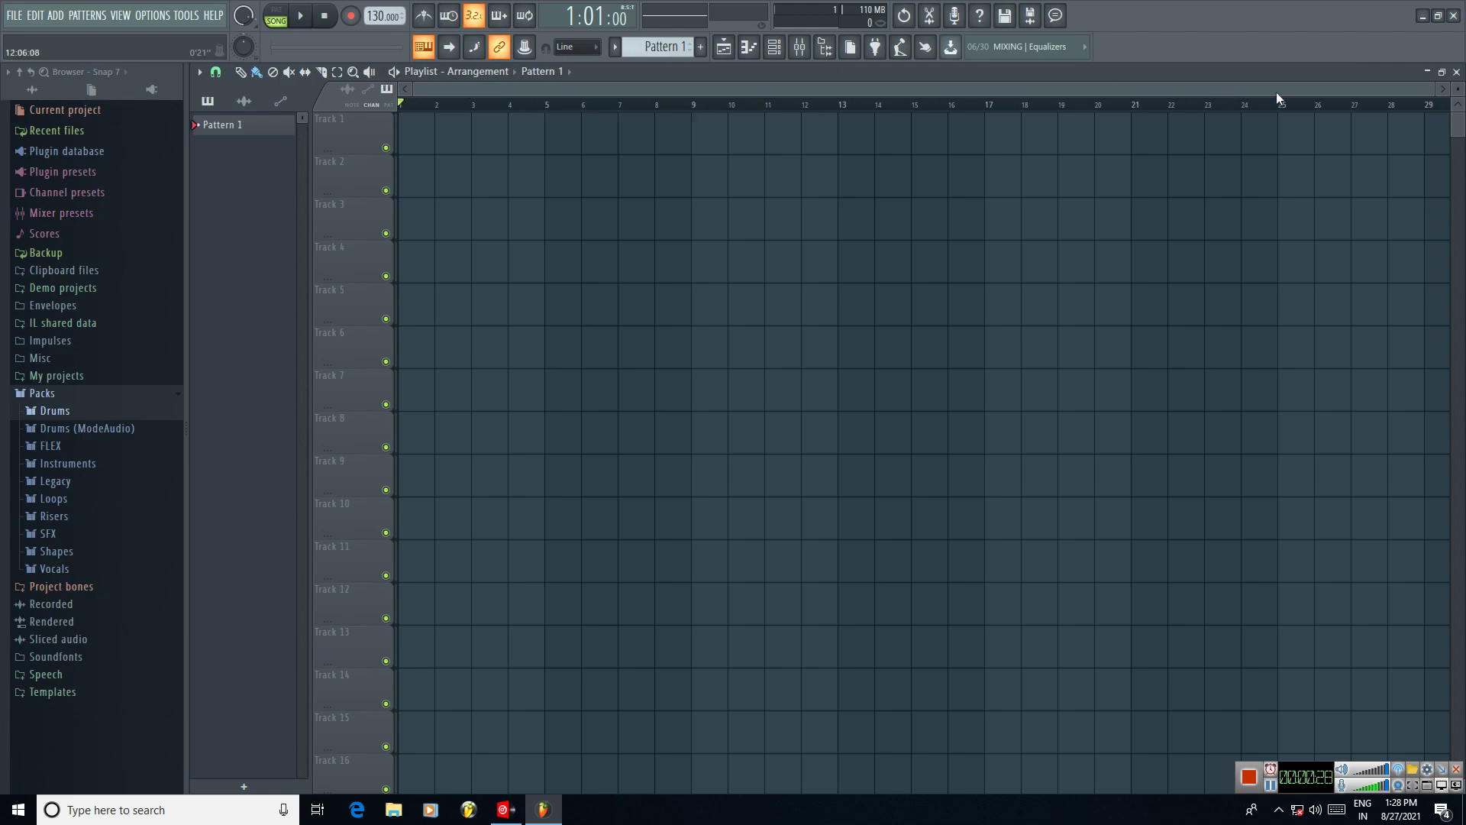
# Step: Zoom the playlist timeline in to about nine bars and add a FLEX instrument to the project
pyautogui.moveTo(1431, 93); pyautogui.dragTo(969, 91)
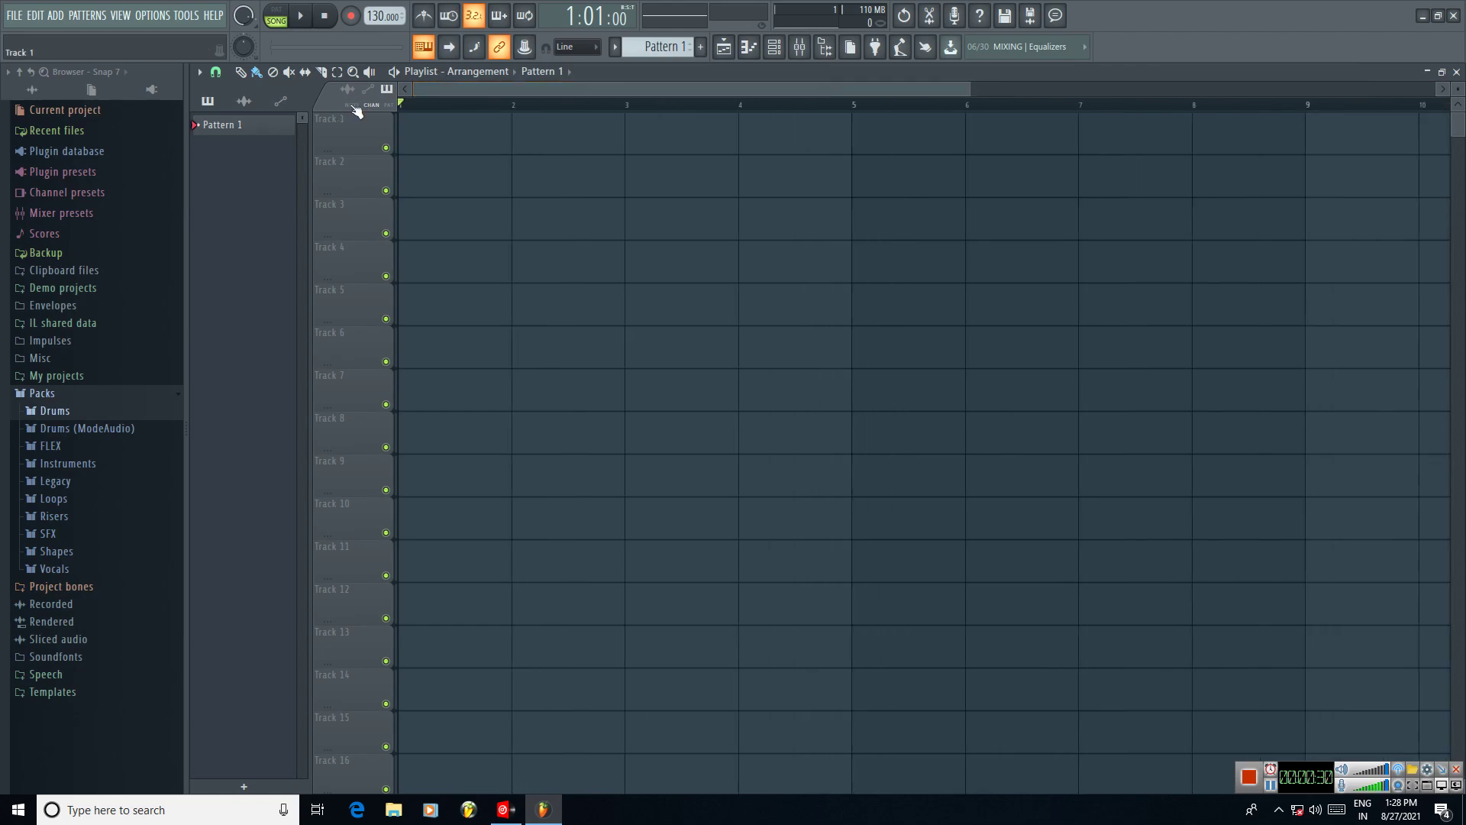
pyautogui.click(59, 16)
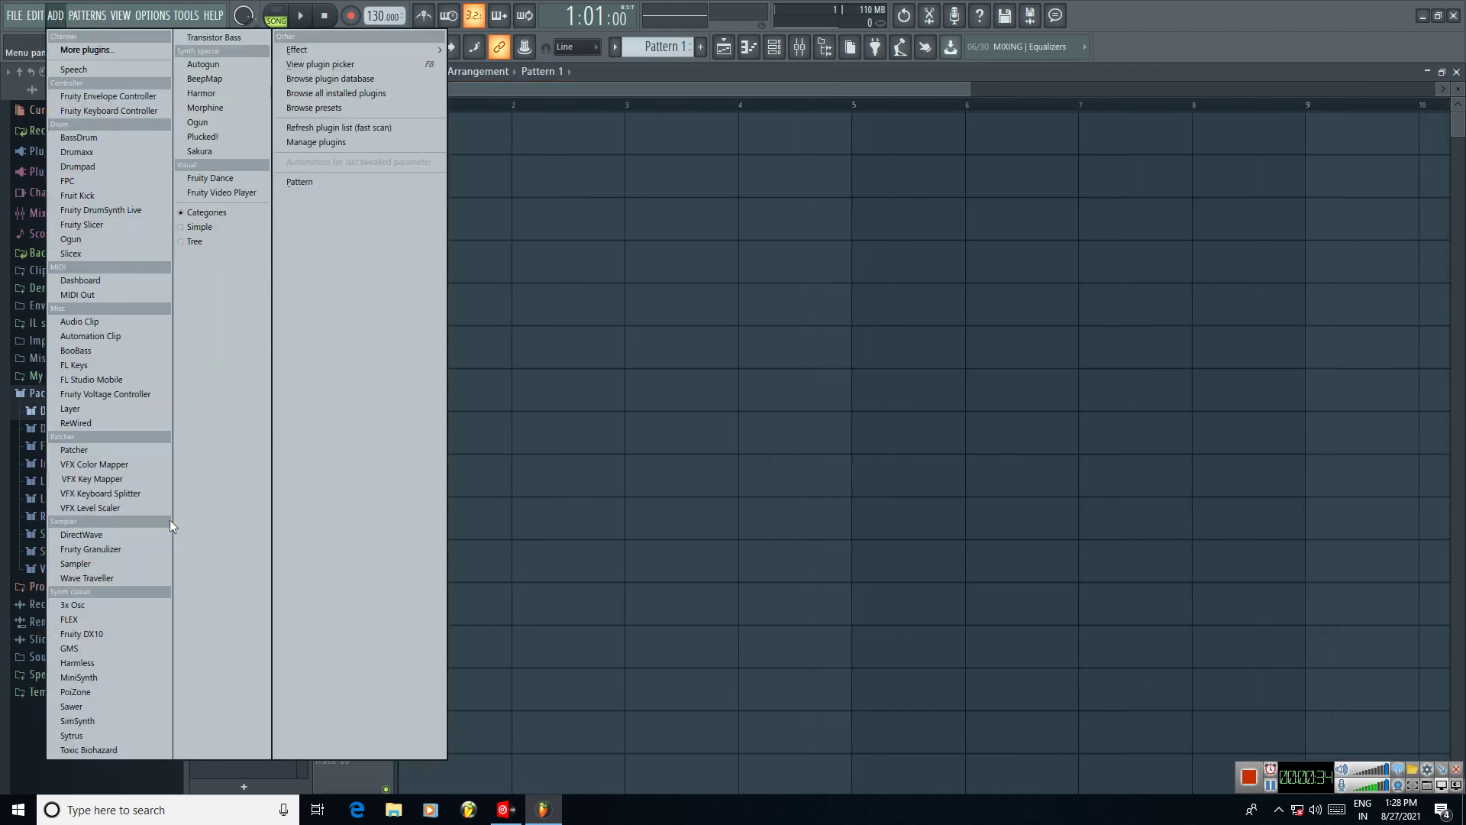
pyautogui.click(72, 619)
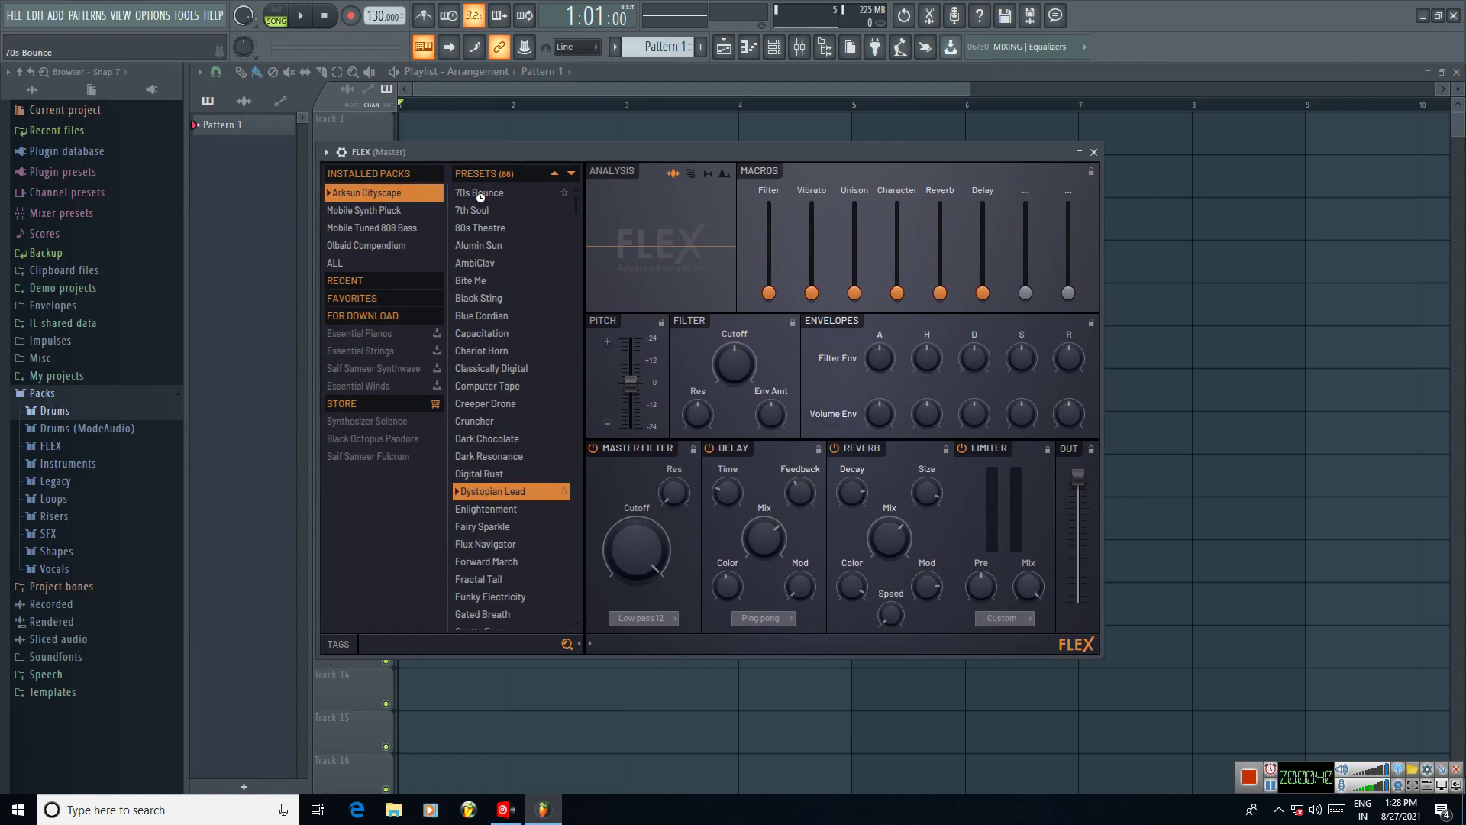
# Step: Try the Arksun Cityscape presets 70s Bounce, 80s Theatre, Tesla Pipe, Spinnarette and Dystopian Lead in FLEX
pyautogui.click(479, 197)
pyautogui.click(481, 229)
pyautogui.scroll(-3, 495, 237)
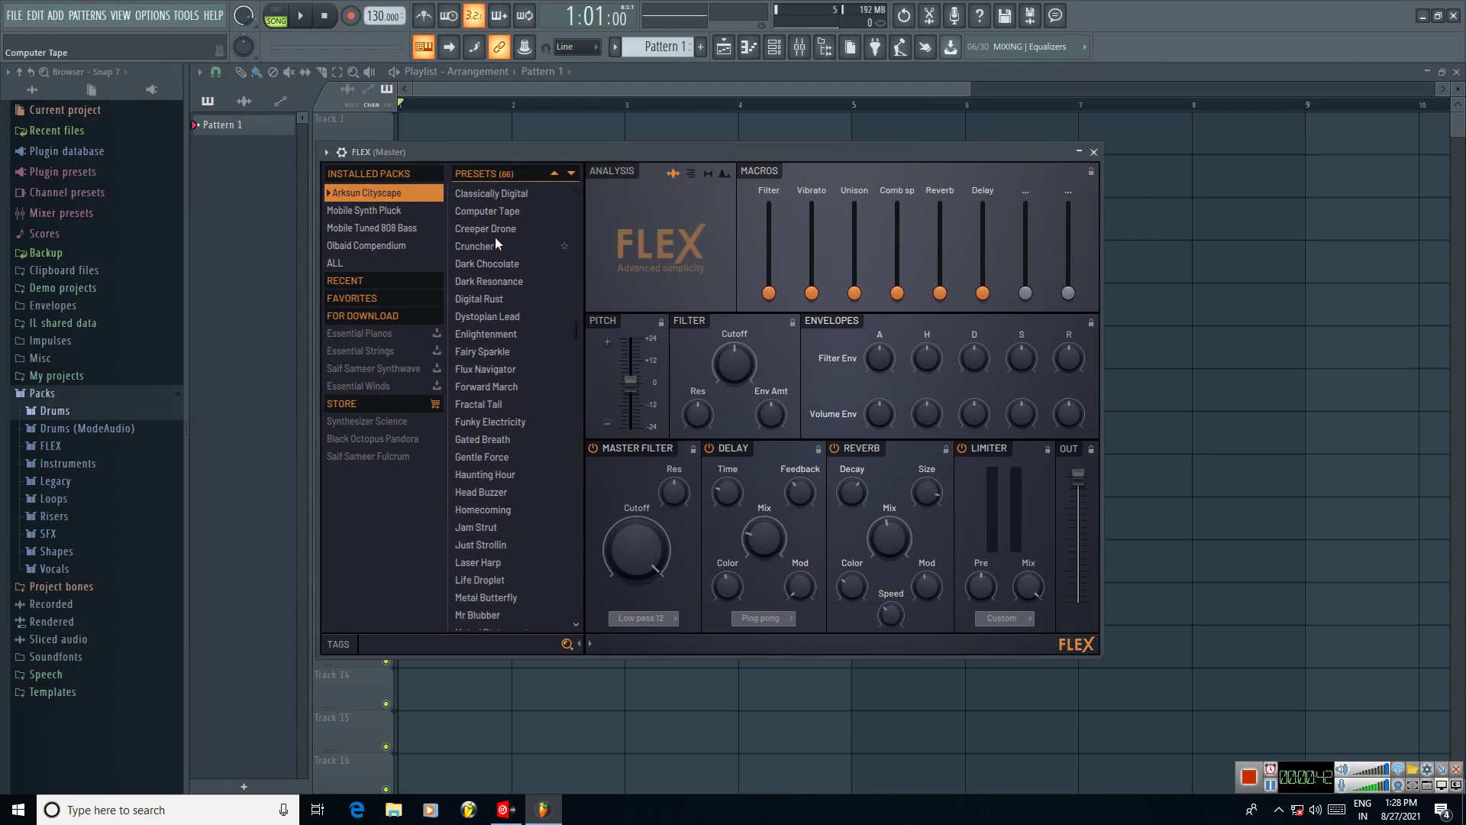
pyautogui.scroll(-10, 495, 236)
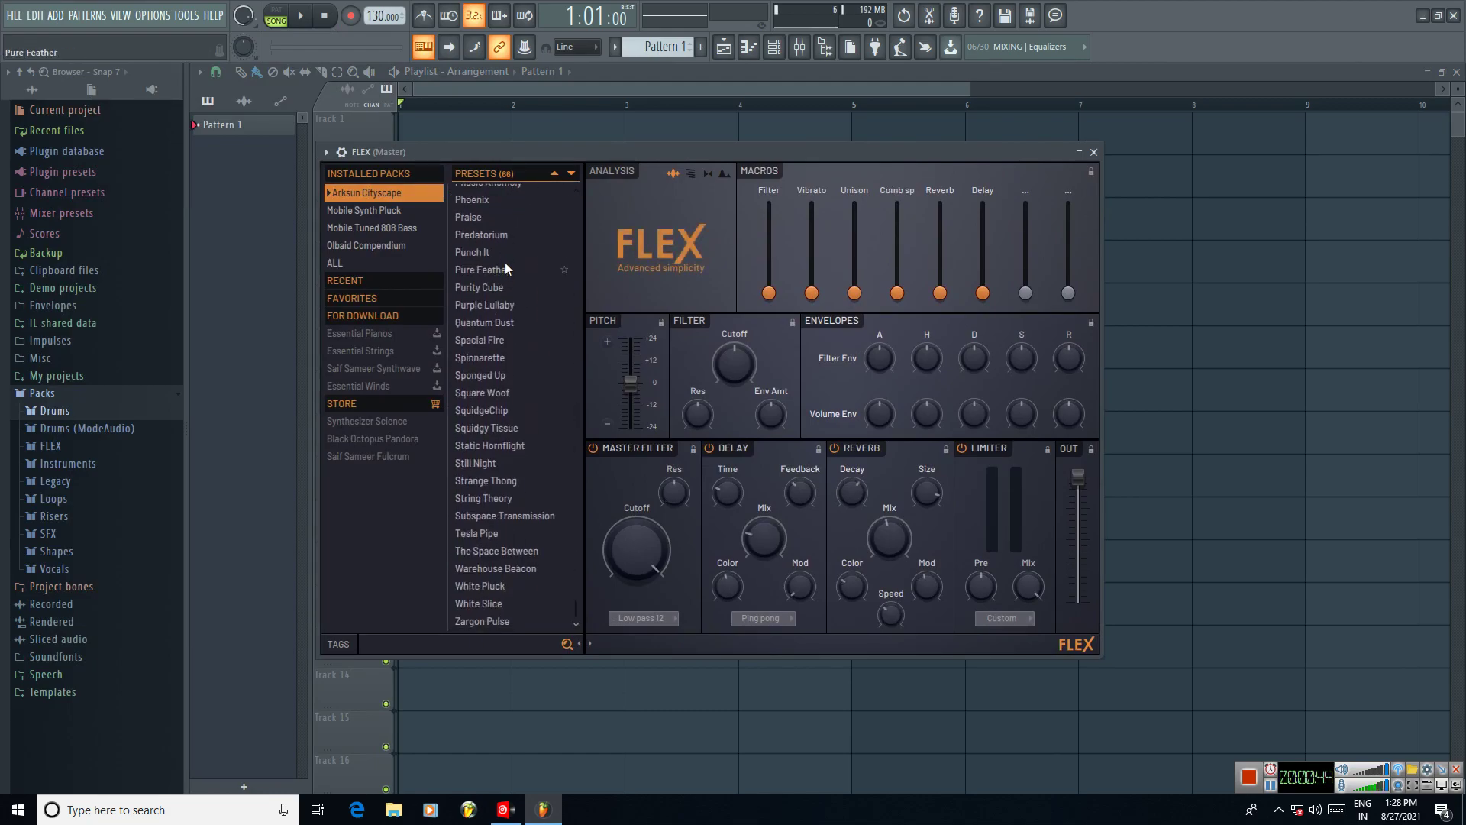
pyautogui.click(493, 532)
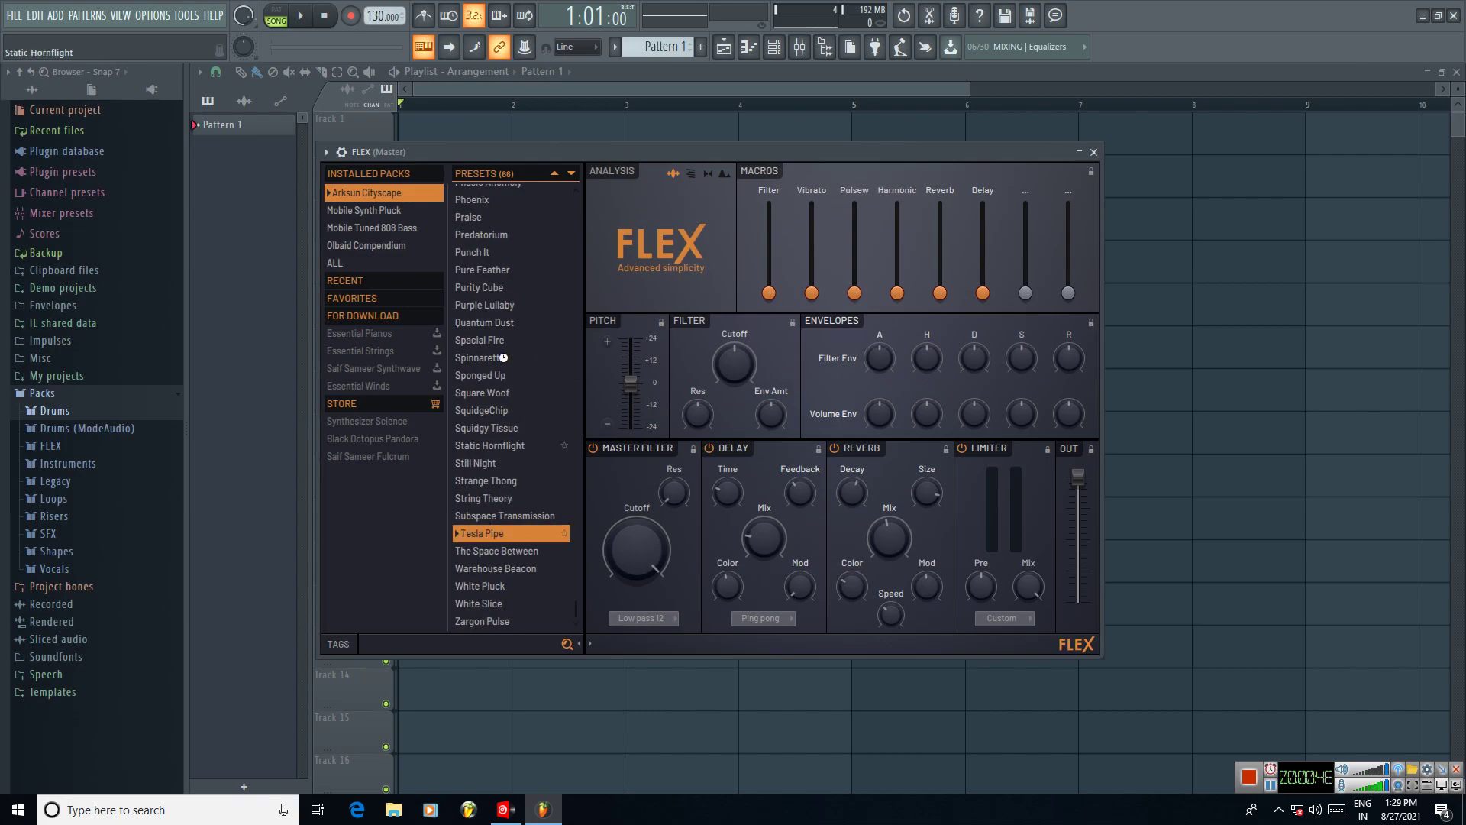
pyautogui.click(479, 358)
pyautogui.scroll(5, 495, 296)
pyautogui.scroll(4, 494, 296)
pyautogui.click(498, 291)
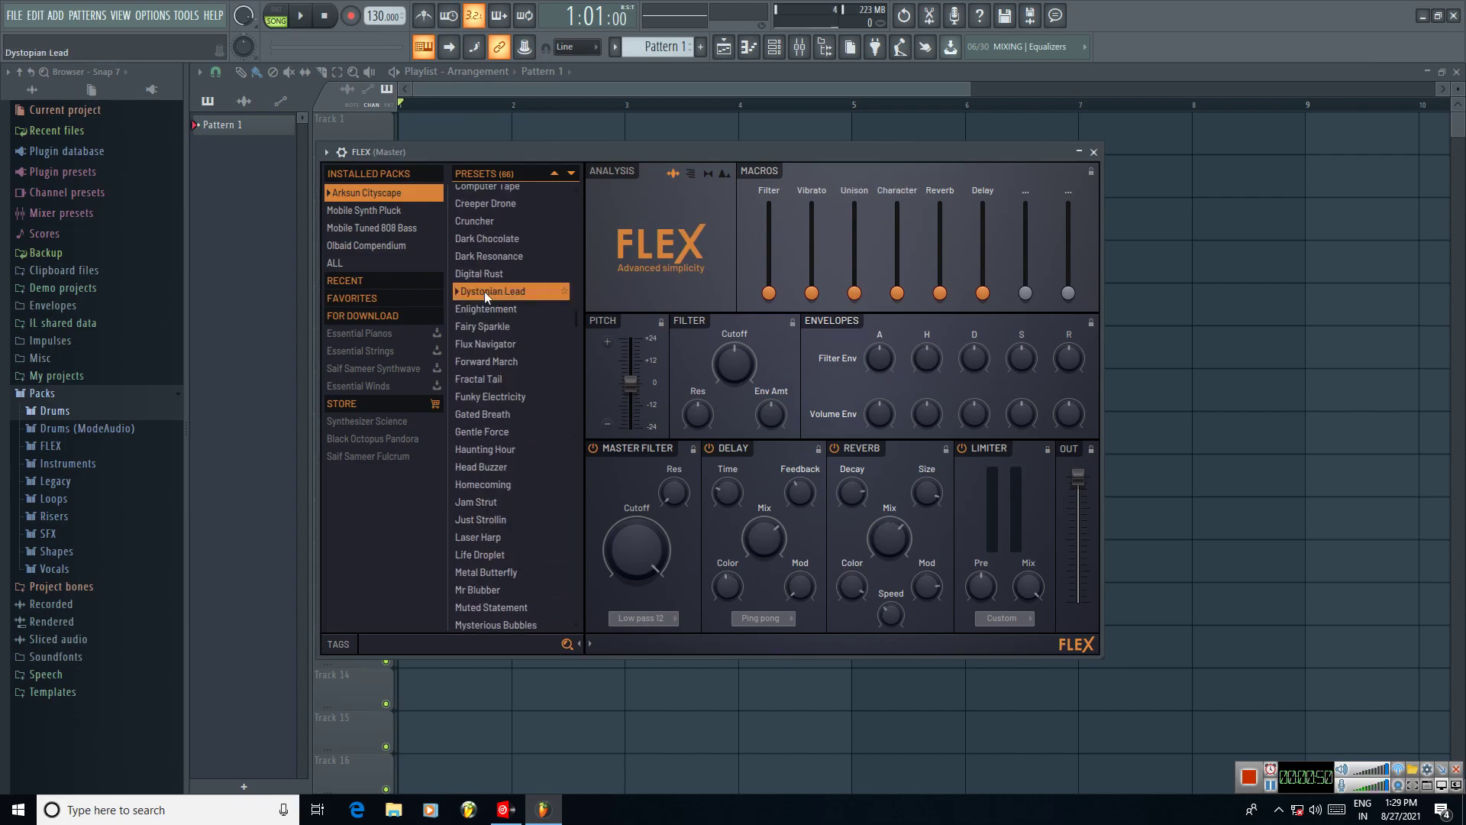
# Step: Try several Mobile Synth Pluck presets, including Synpluck Bubble and Nosleep, and 808 Crushed from Mobile Tuned 808 Bass
pyautogui.click(377, 210)
pyautogui.click(491, 240)
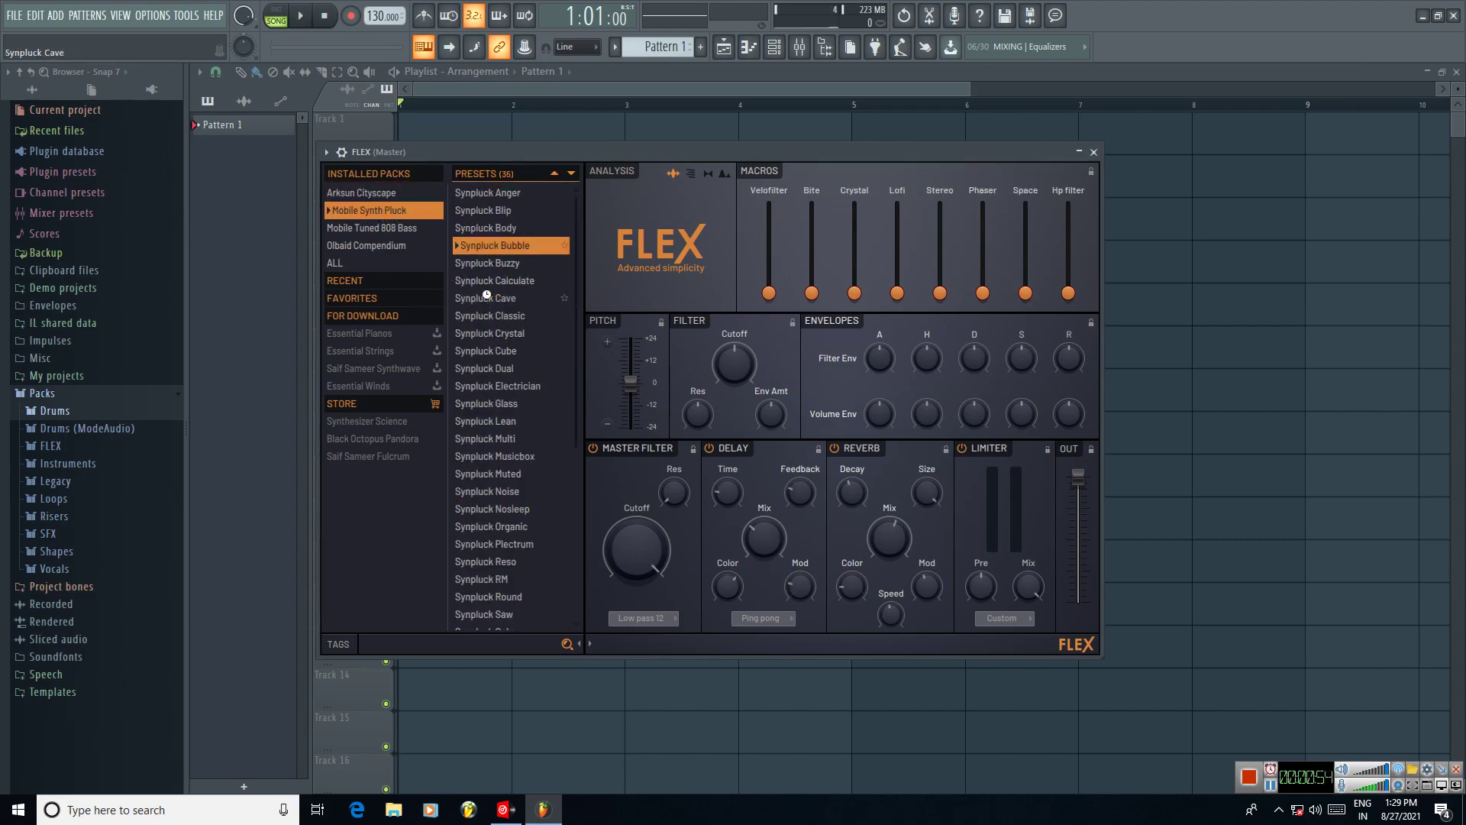
pyautogui.click(487, 297)
pyautogui.click(496, 385)
pyautogui.click(502, 506)
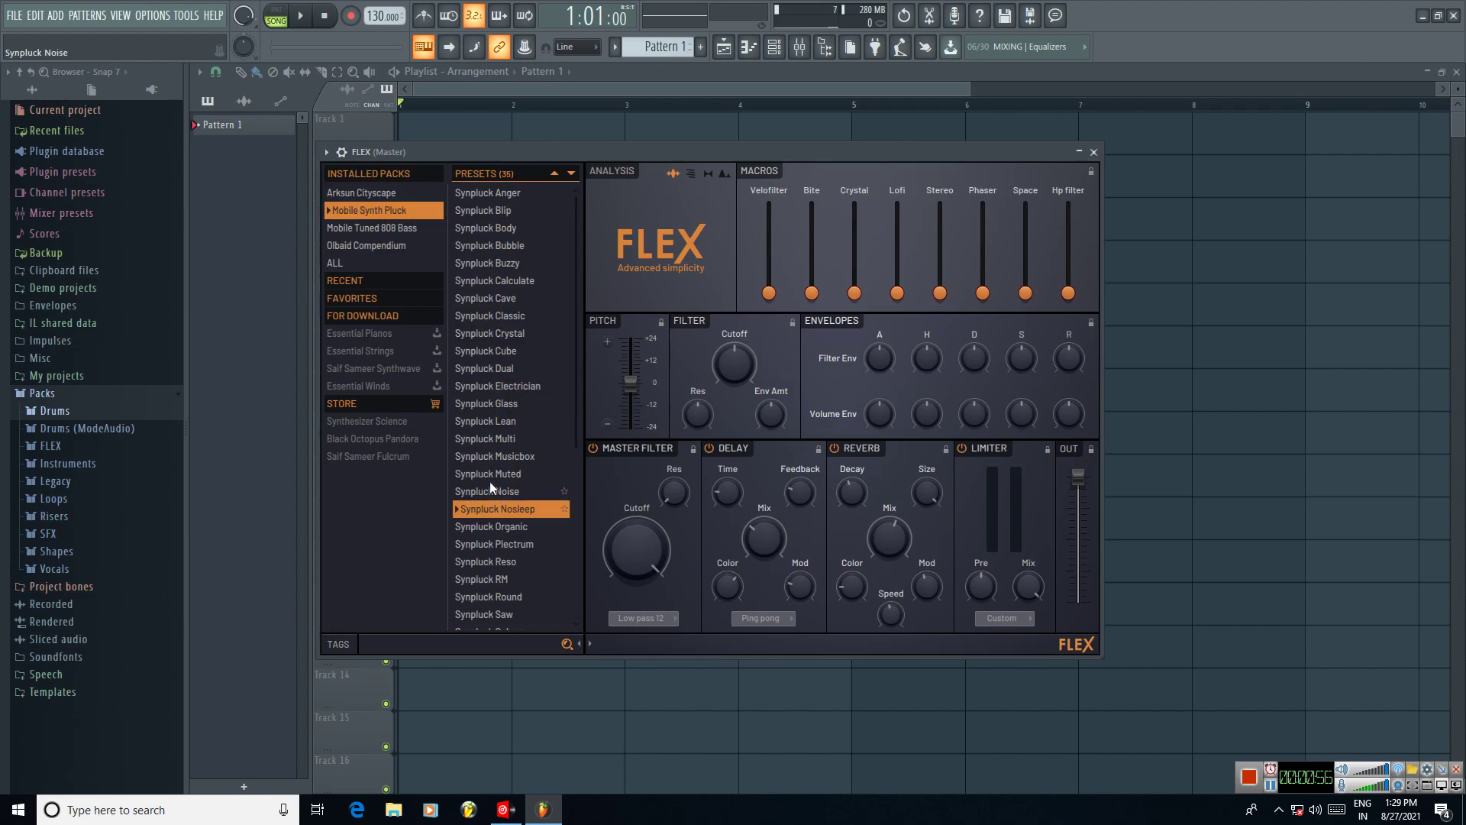
pyautogui.click(403, 226)
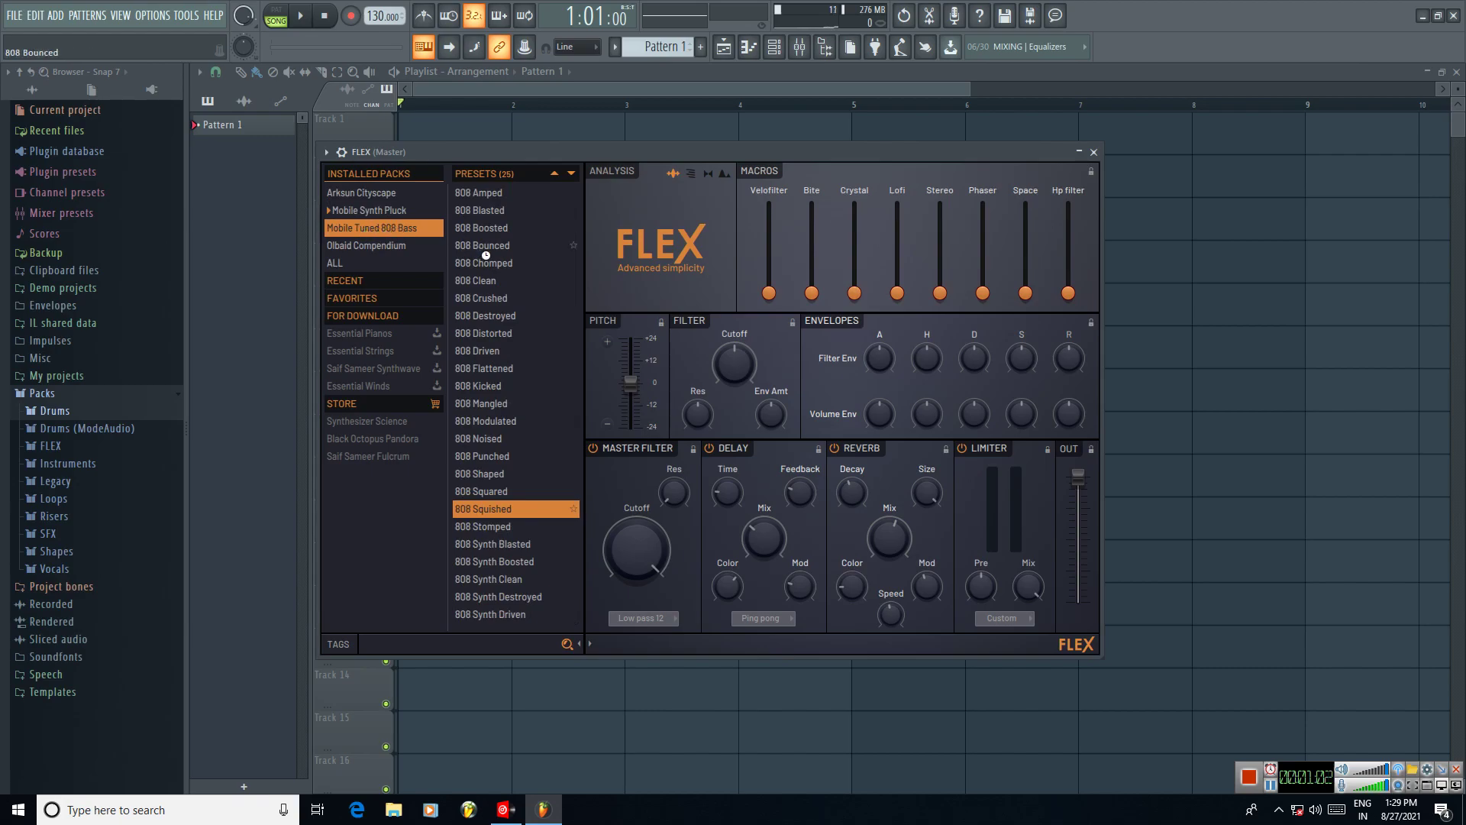
pyautogui.click(495, 298)
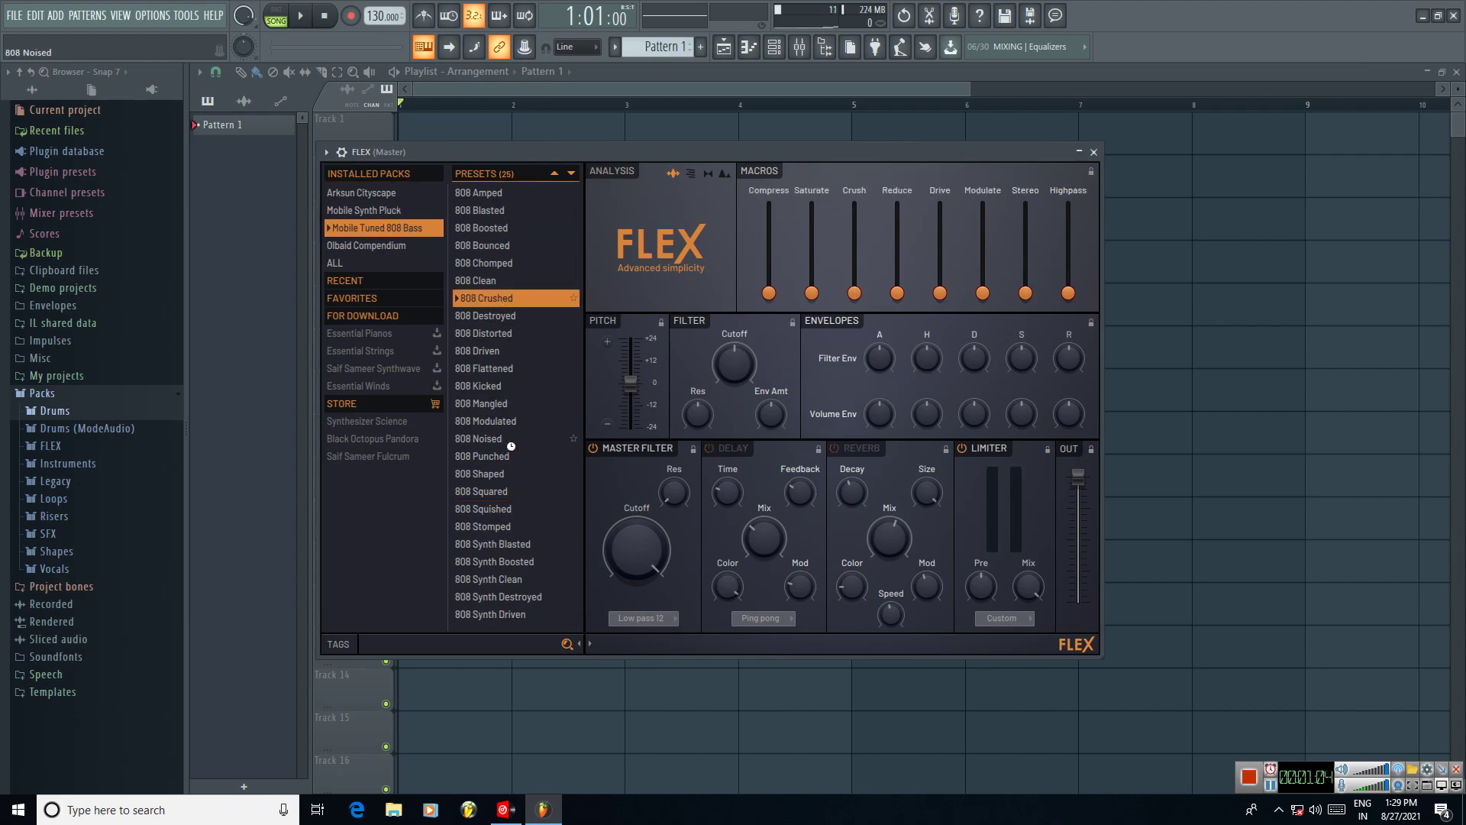
# Step: Return to the Arksun Cityscape pack and assign the FLEX channel to a new instrument track
pyautogui.click(372, 195)
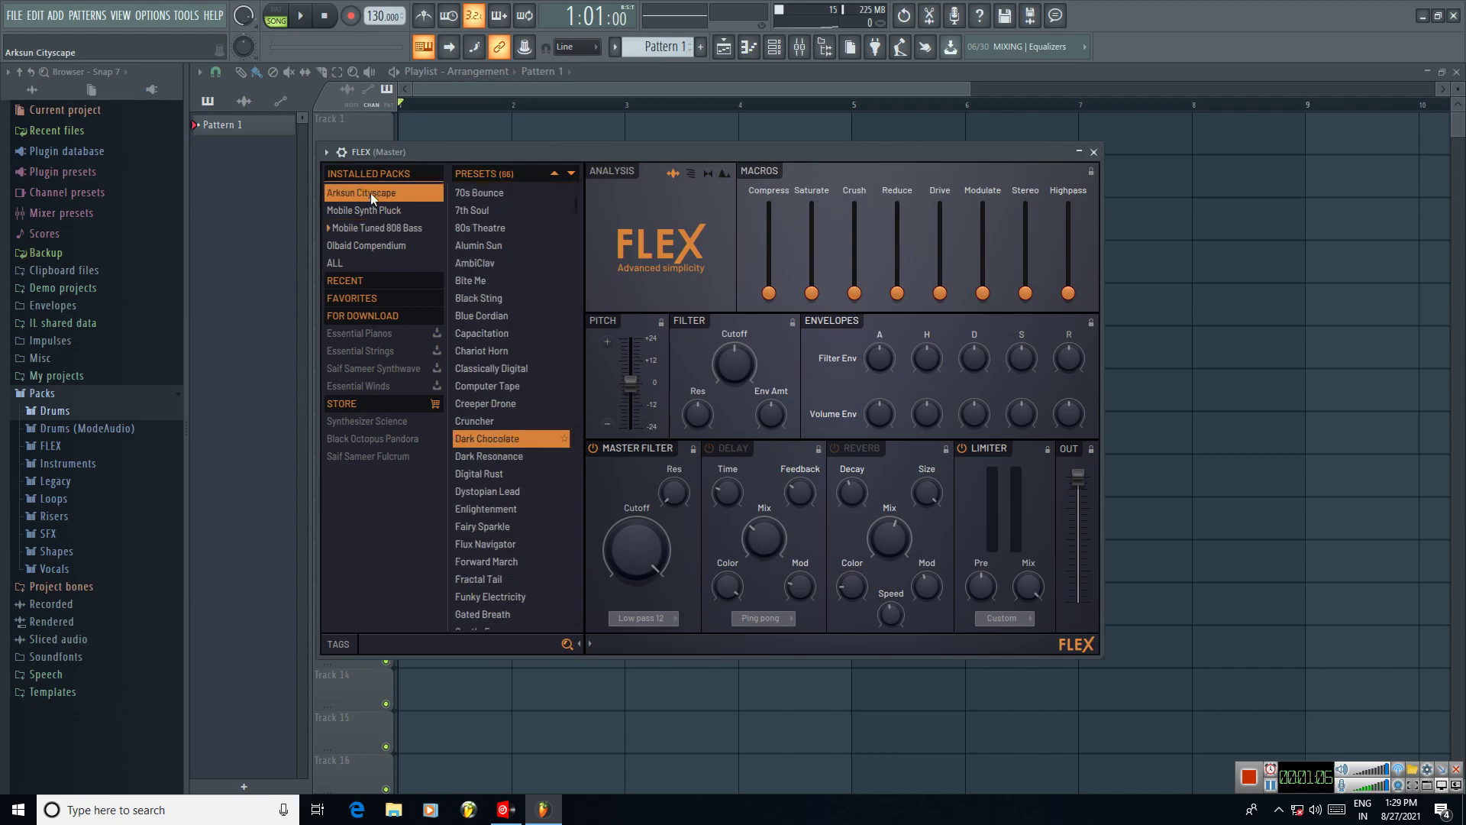
pyautogui.moveTo(764, 156); pyautogui.dragTo(821, 119)
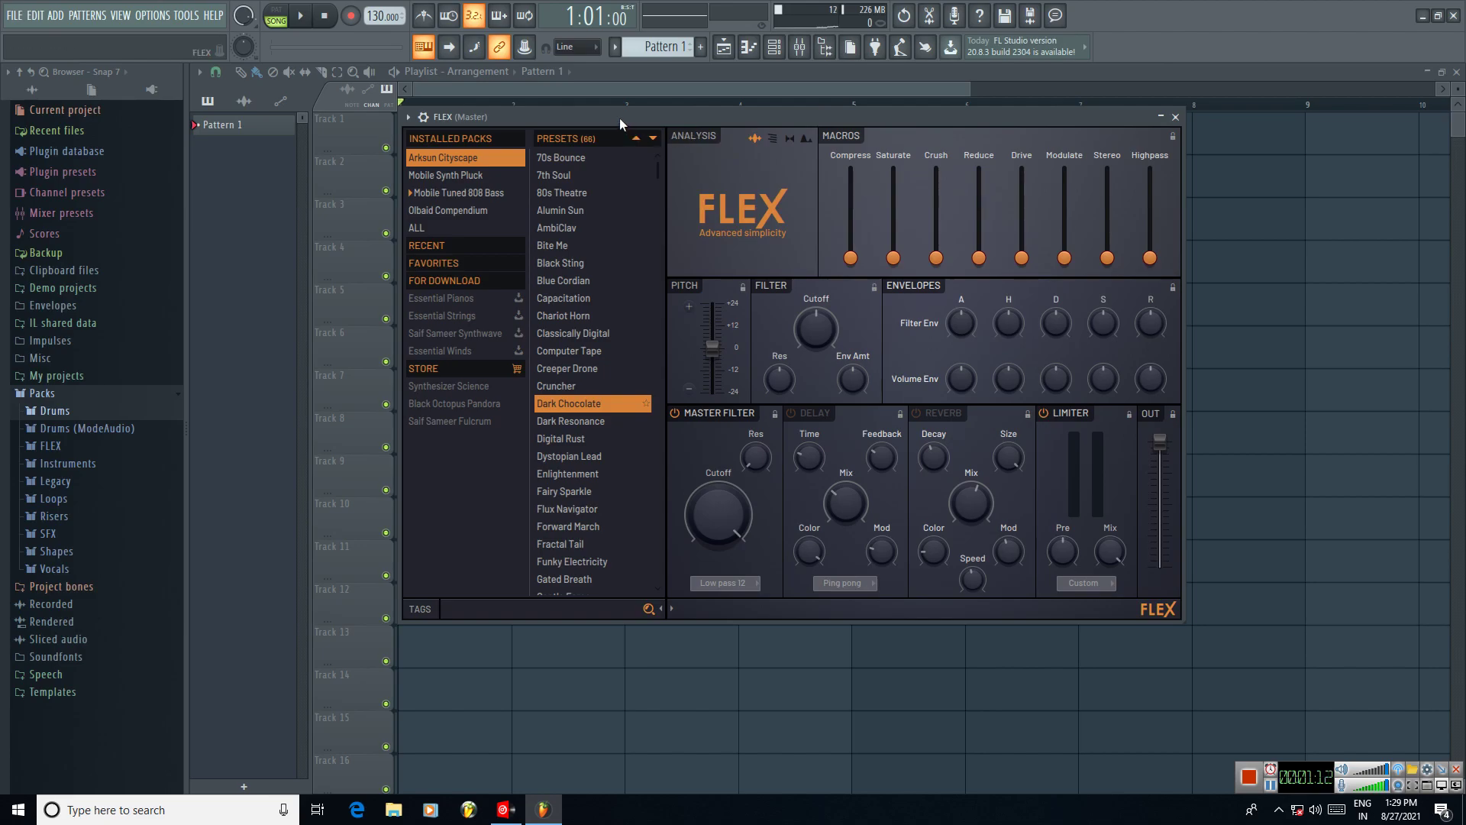
pyautogui.click(774, 46)
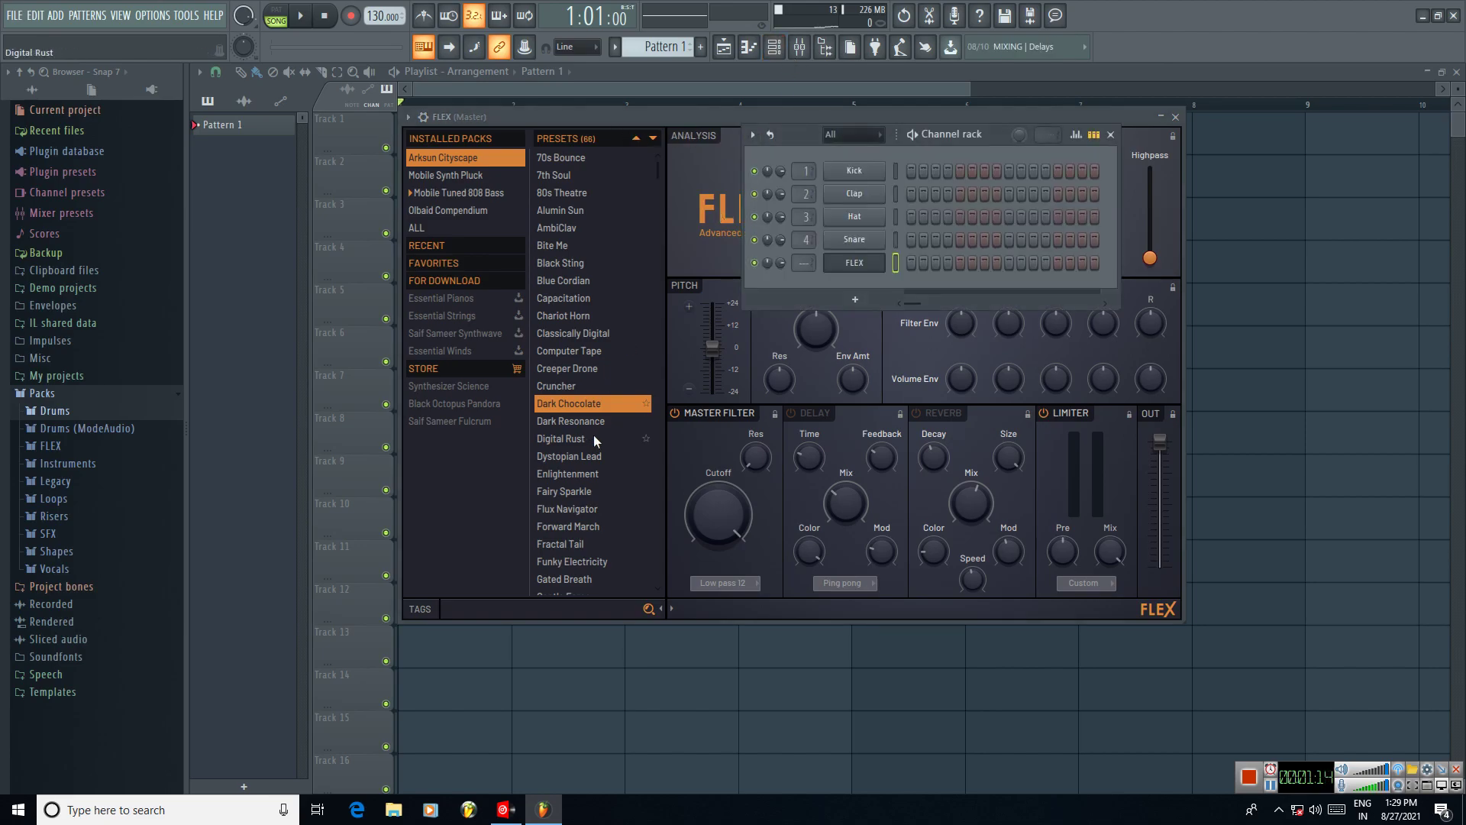
pyautogui.rightClick(854, 267)
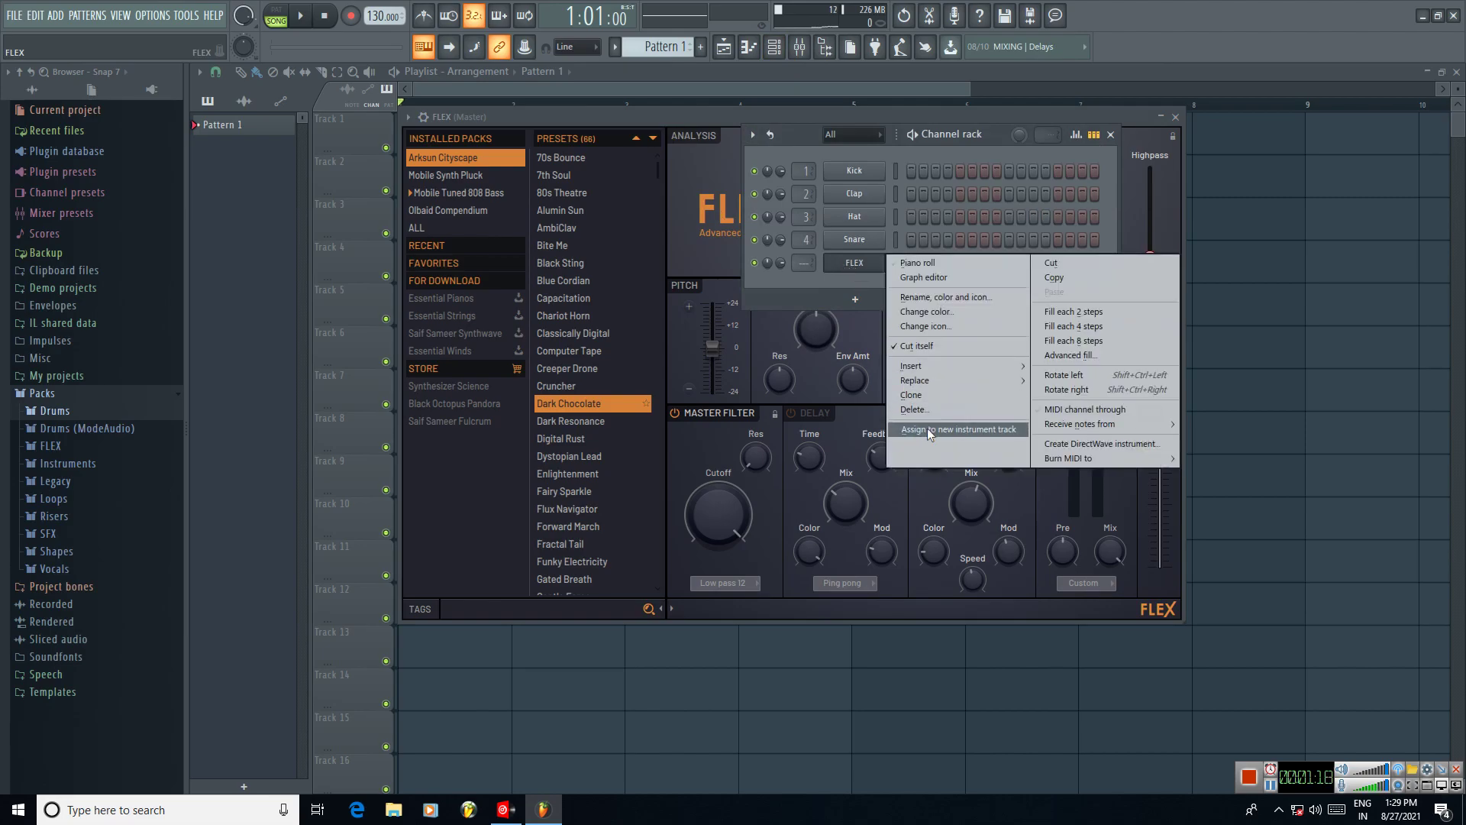
pyautogui.click(960, 429)
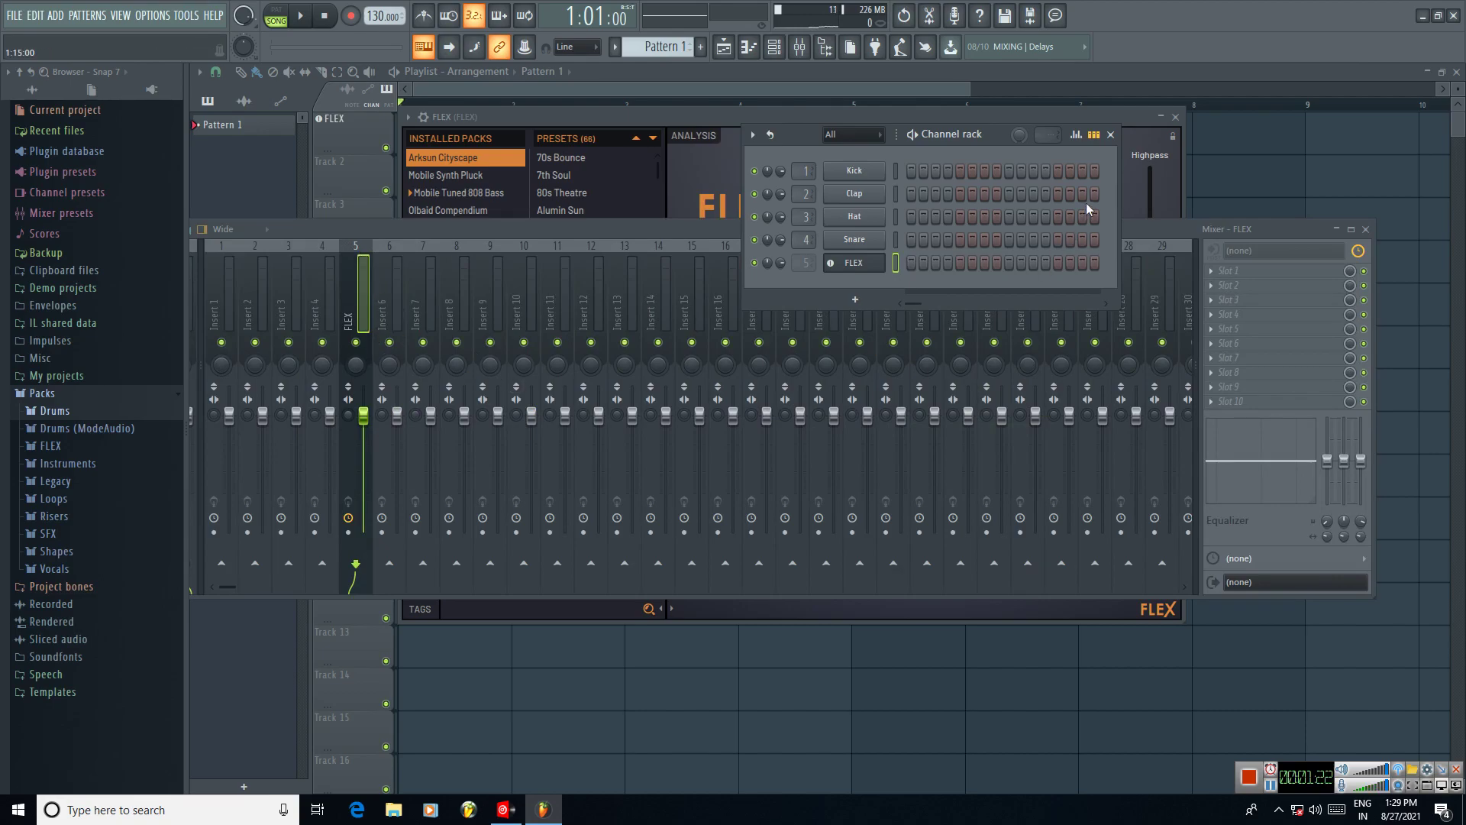
# Step: Add Fruity Multiband Compressor to the first effect slot of the FLEX mixer track with the Mastering 6dB preset
pyautogui.click(1216, 281)
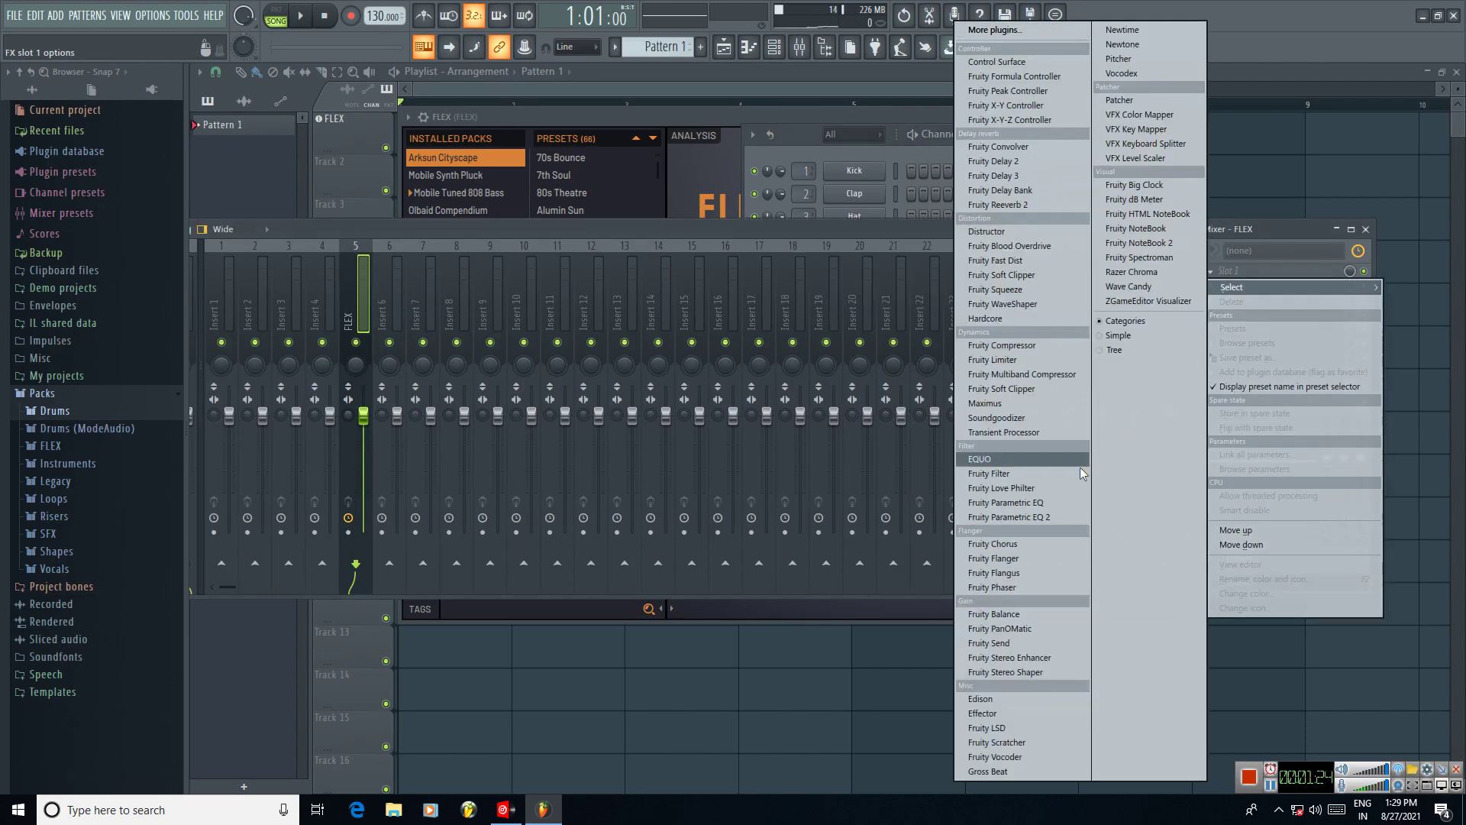
pyautogui.click(1010, 373)
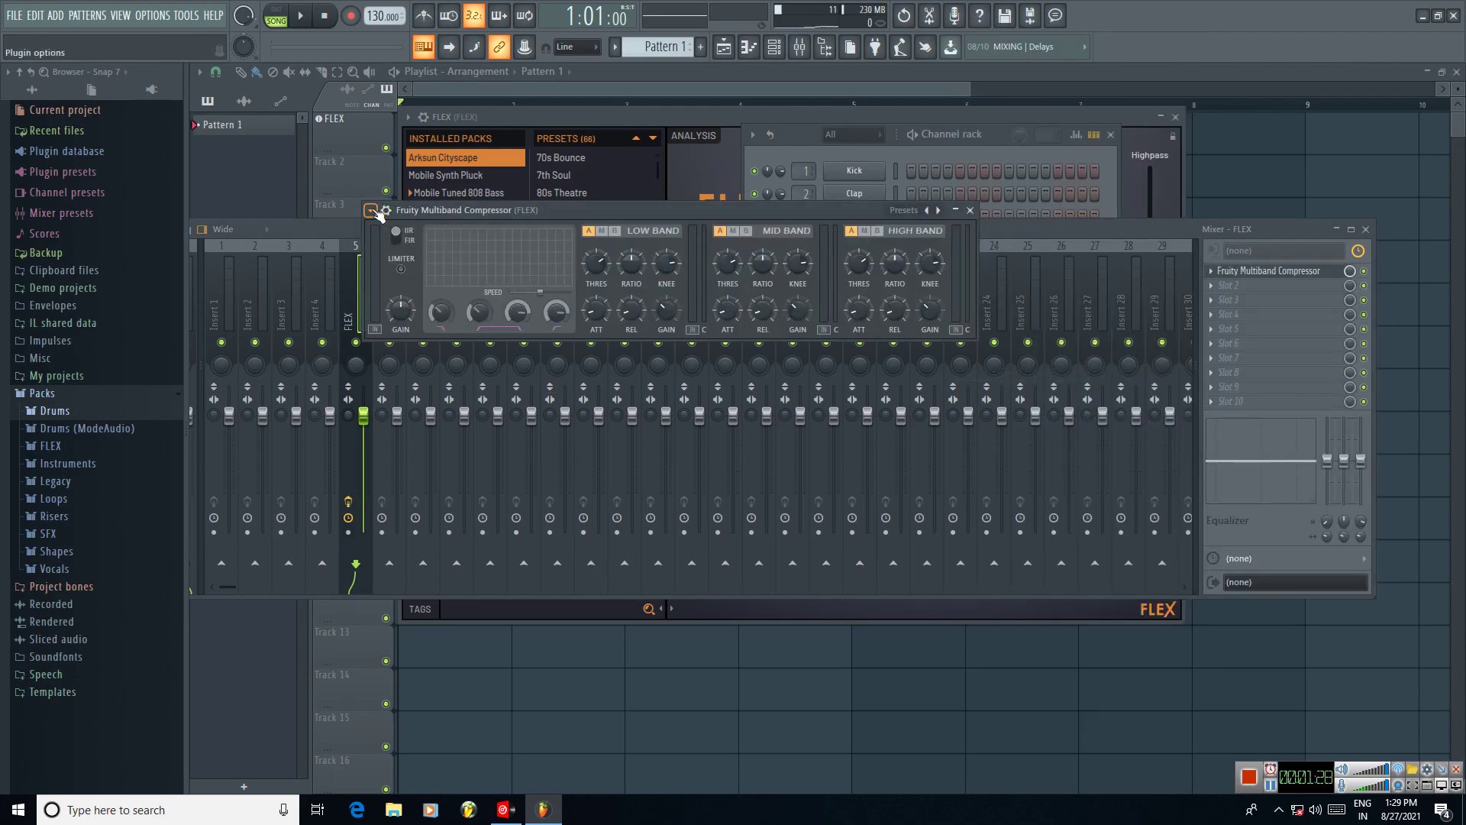
pyautogui.click(370, 210)
pyautogui.moveTo(423, 270)
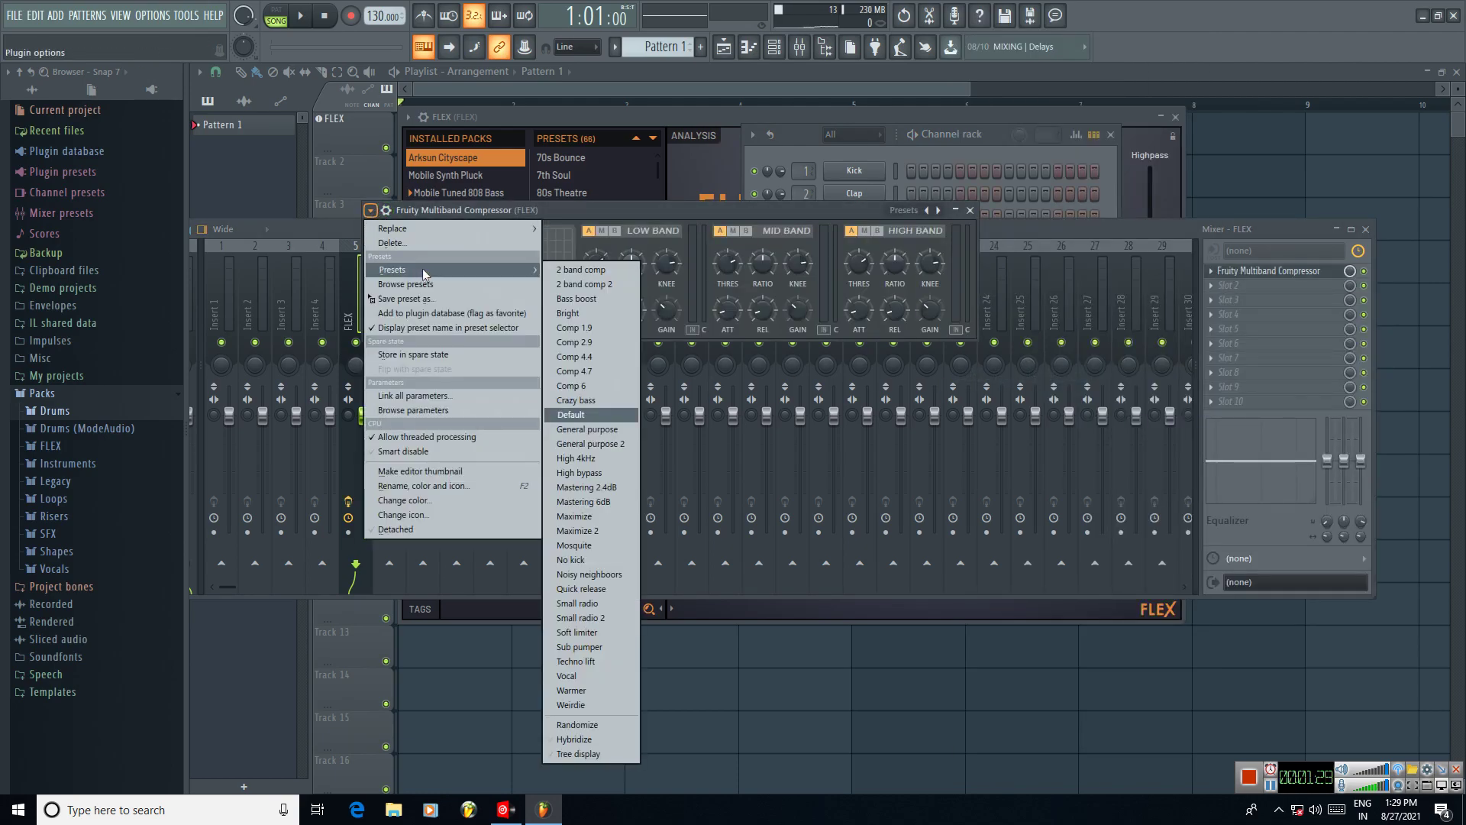
pyautogui.click(597, 504)
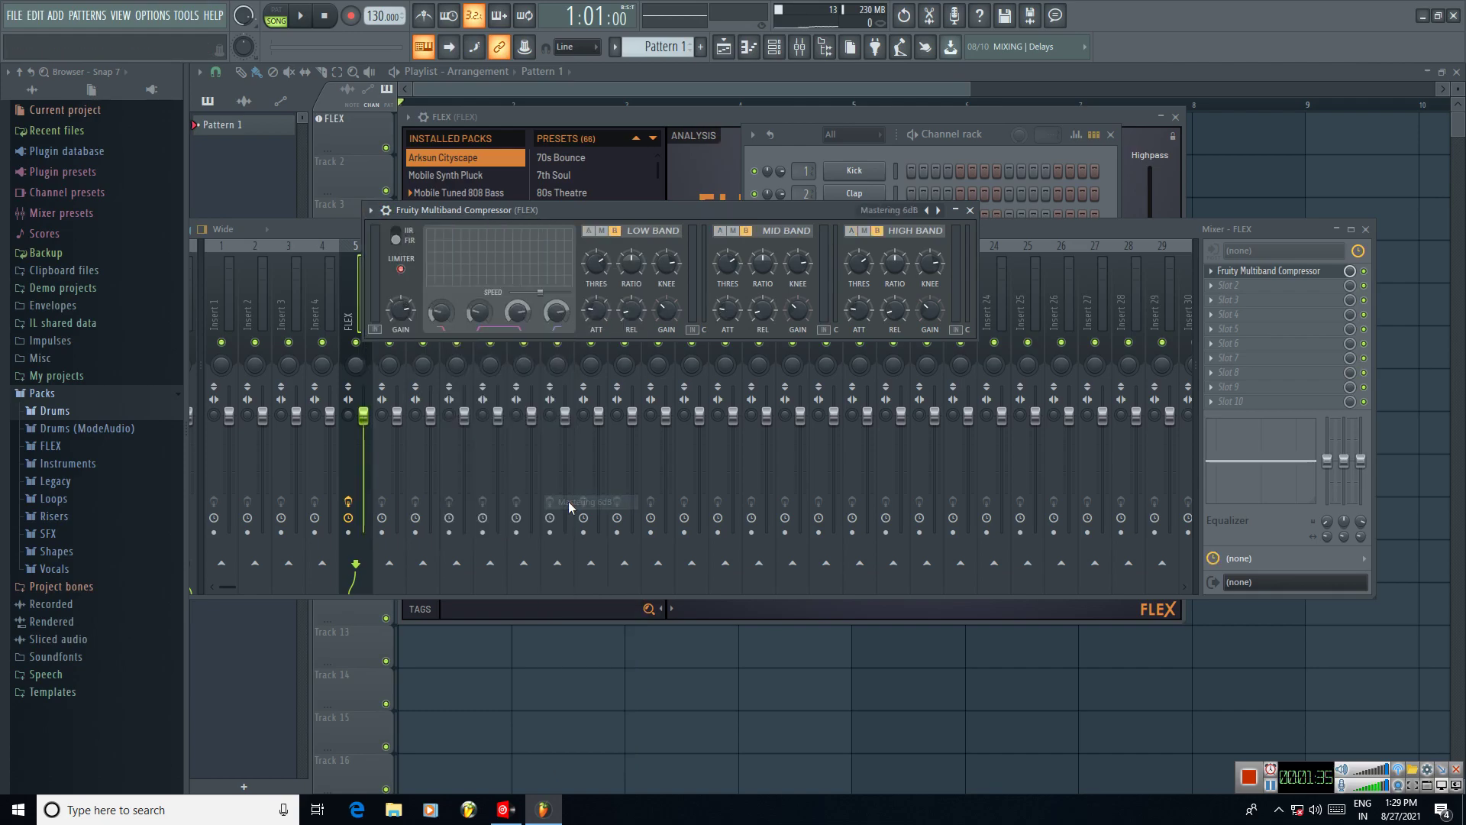
# Step: Add Soundgoodizer to the second effect slot of the FLEX mixer track, then close the mixer, effect and channel rack windows
pyautogui.click(1210, 287)
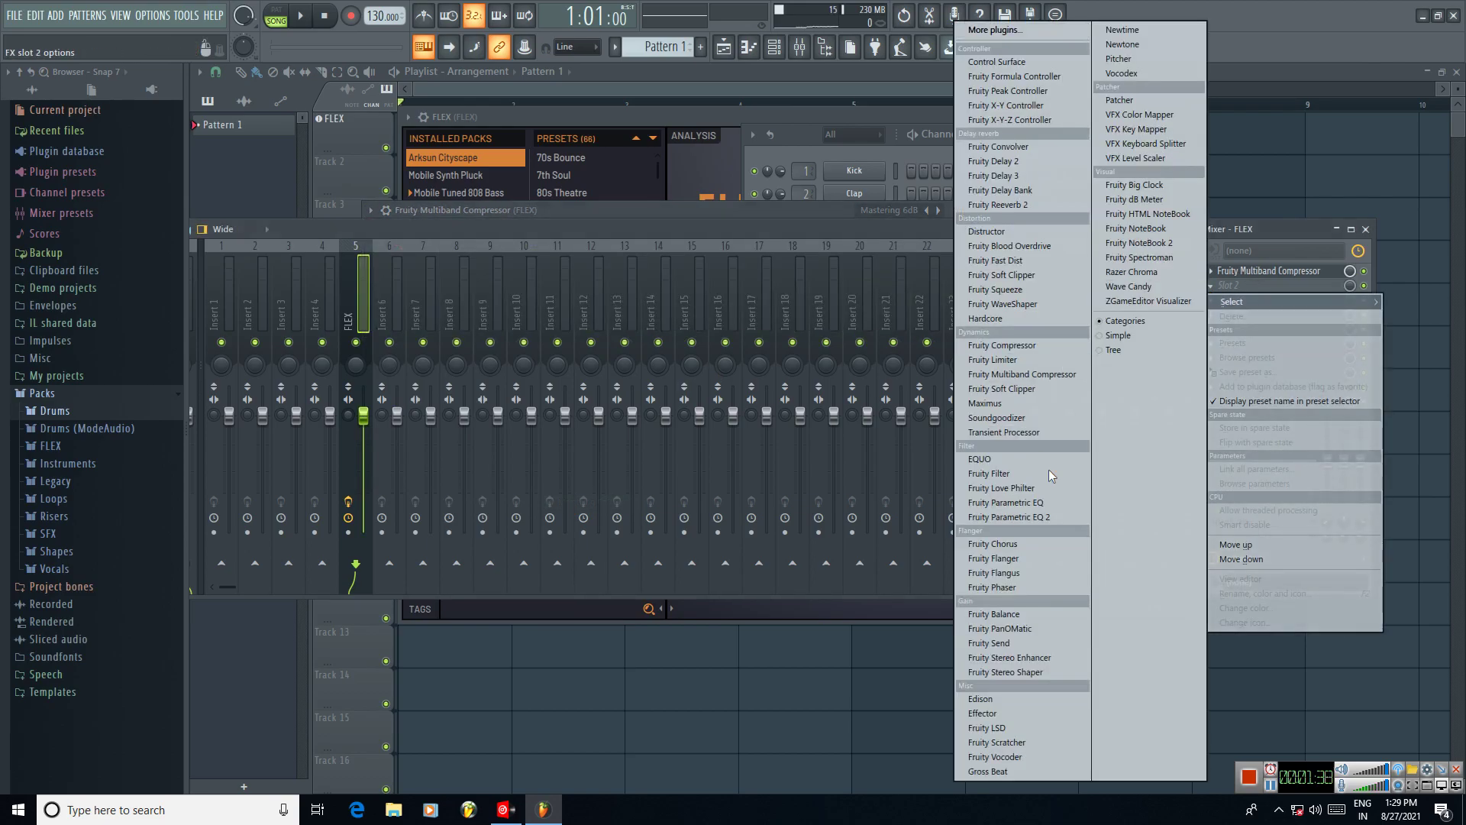
pyautogui.click(988, 420)
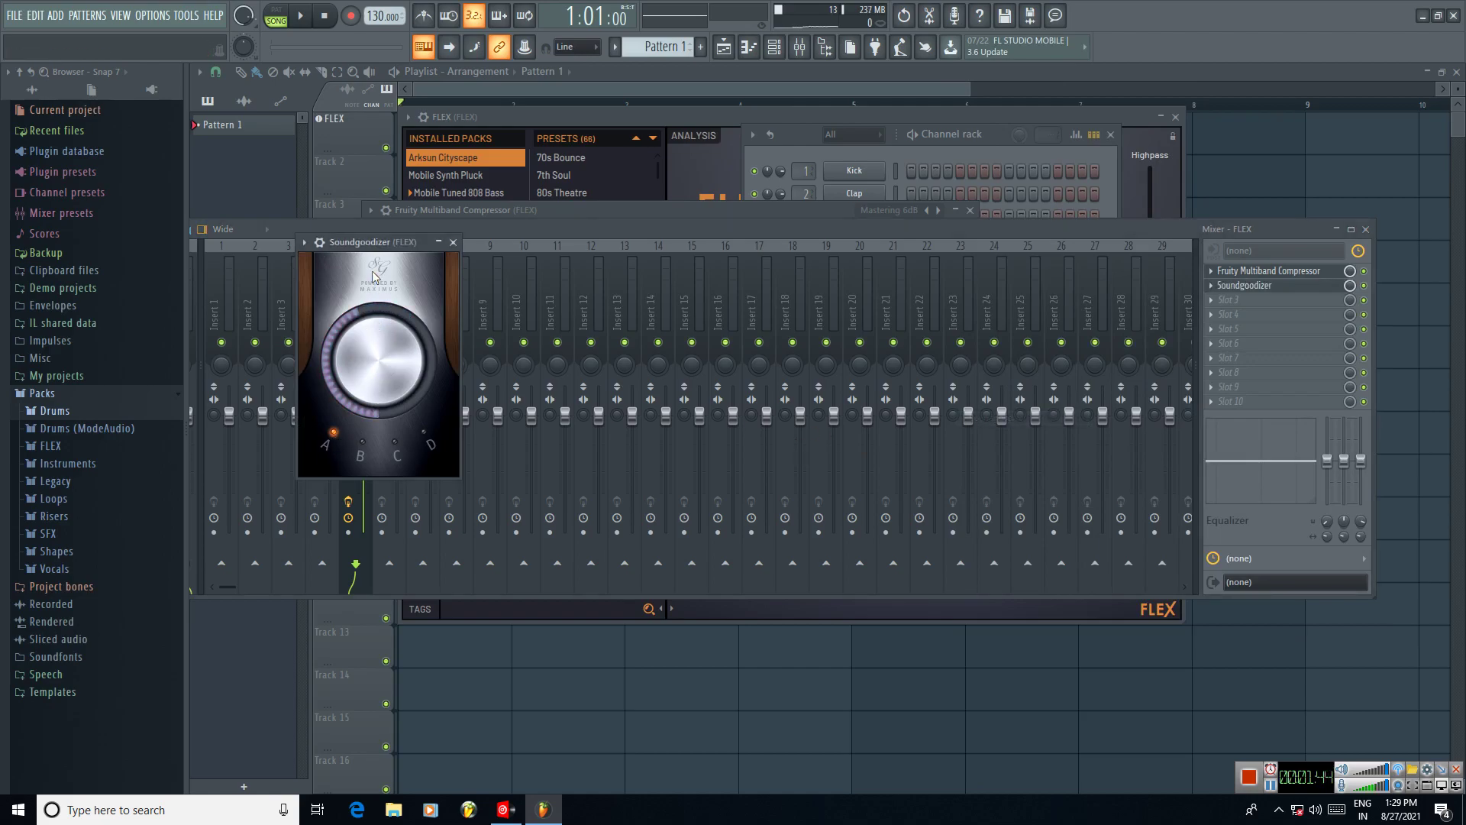
pyautogui.moveTo(417, 252); pyautogui.dragTo(460, 255)
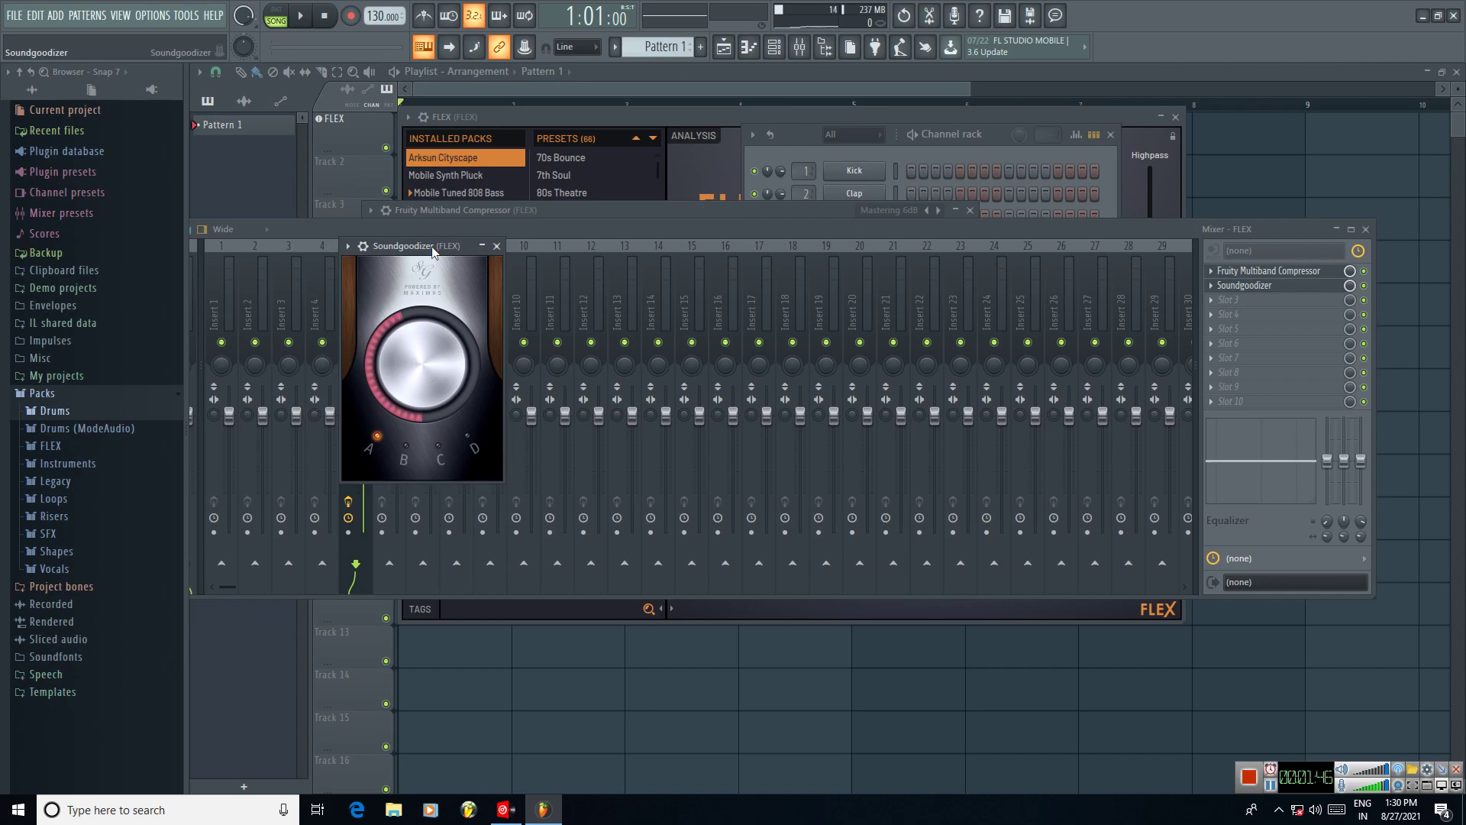
pyautogui.click(496, 245)
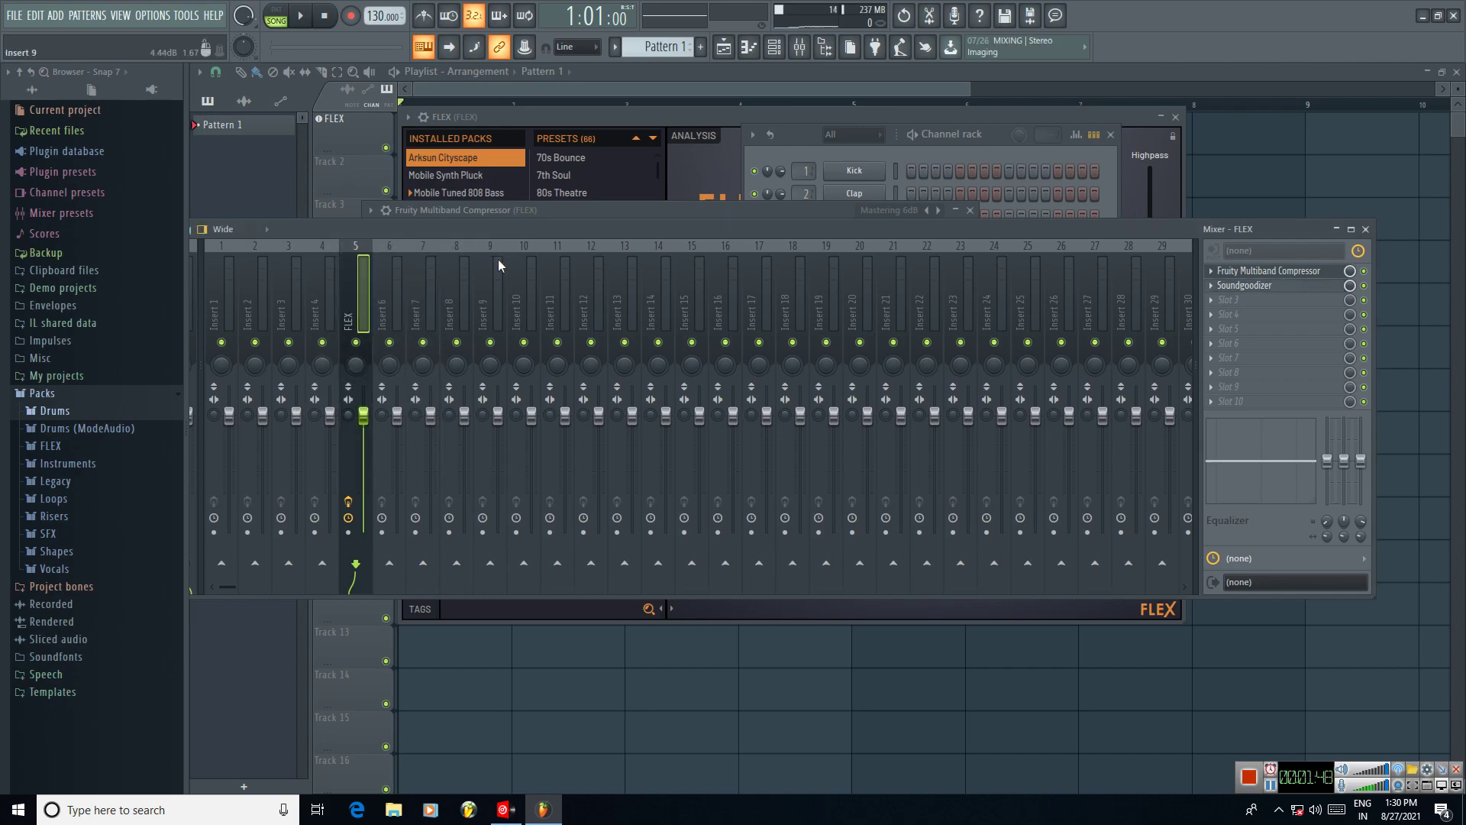
pyautogui.click(1365, 230)
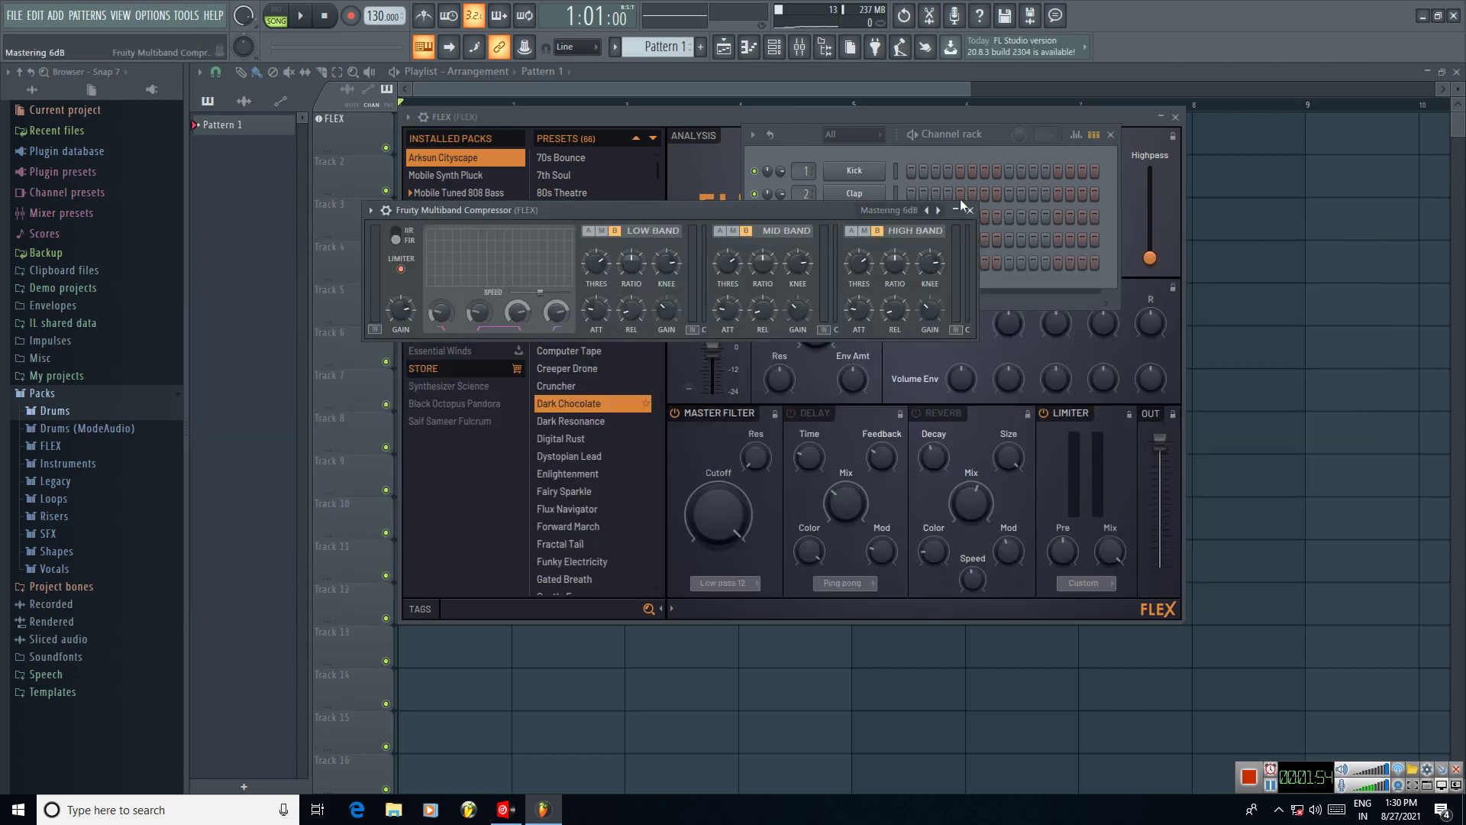
pyautogui.click(1112, 138)
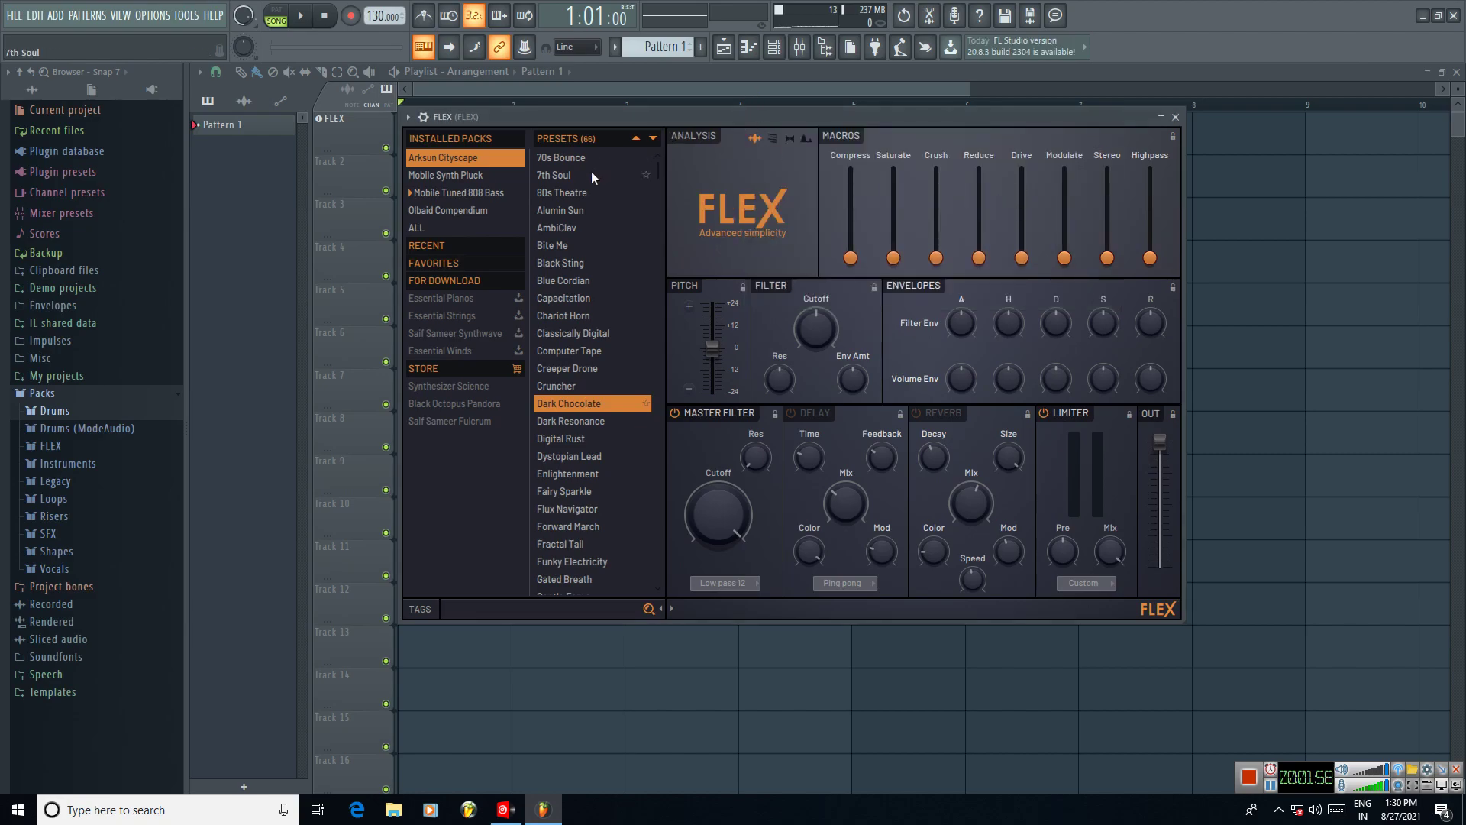
# Step: Load the Purity Cube preset in FLEX and play several notes to audition its sound
pyautogui.scroll(-12, 588, 399)
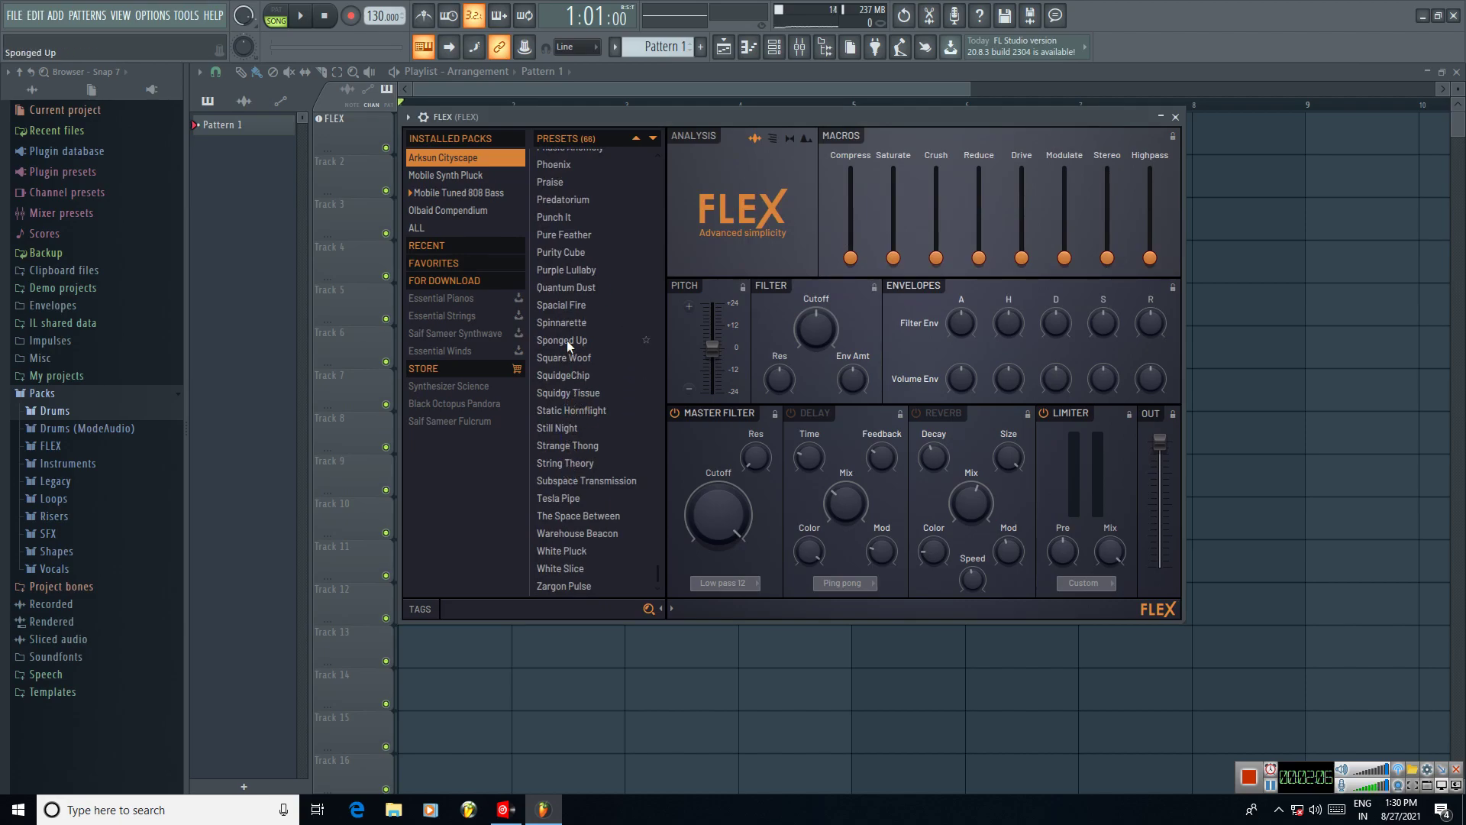
pyautogui.click(561, 254)
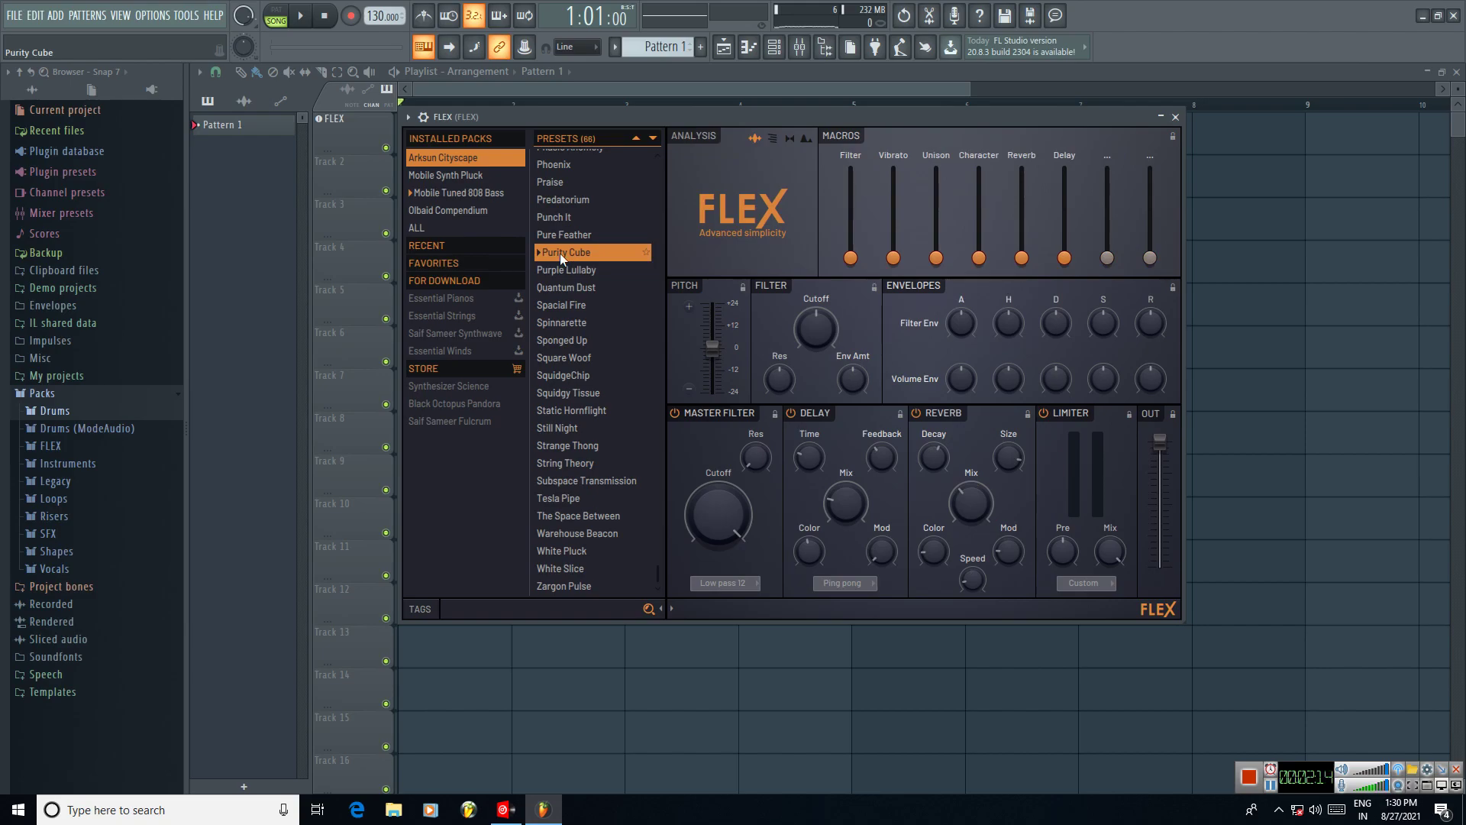
pyautogui.press('c')
pyautogui.press('u')
pyautogui.press('e')
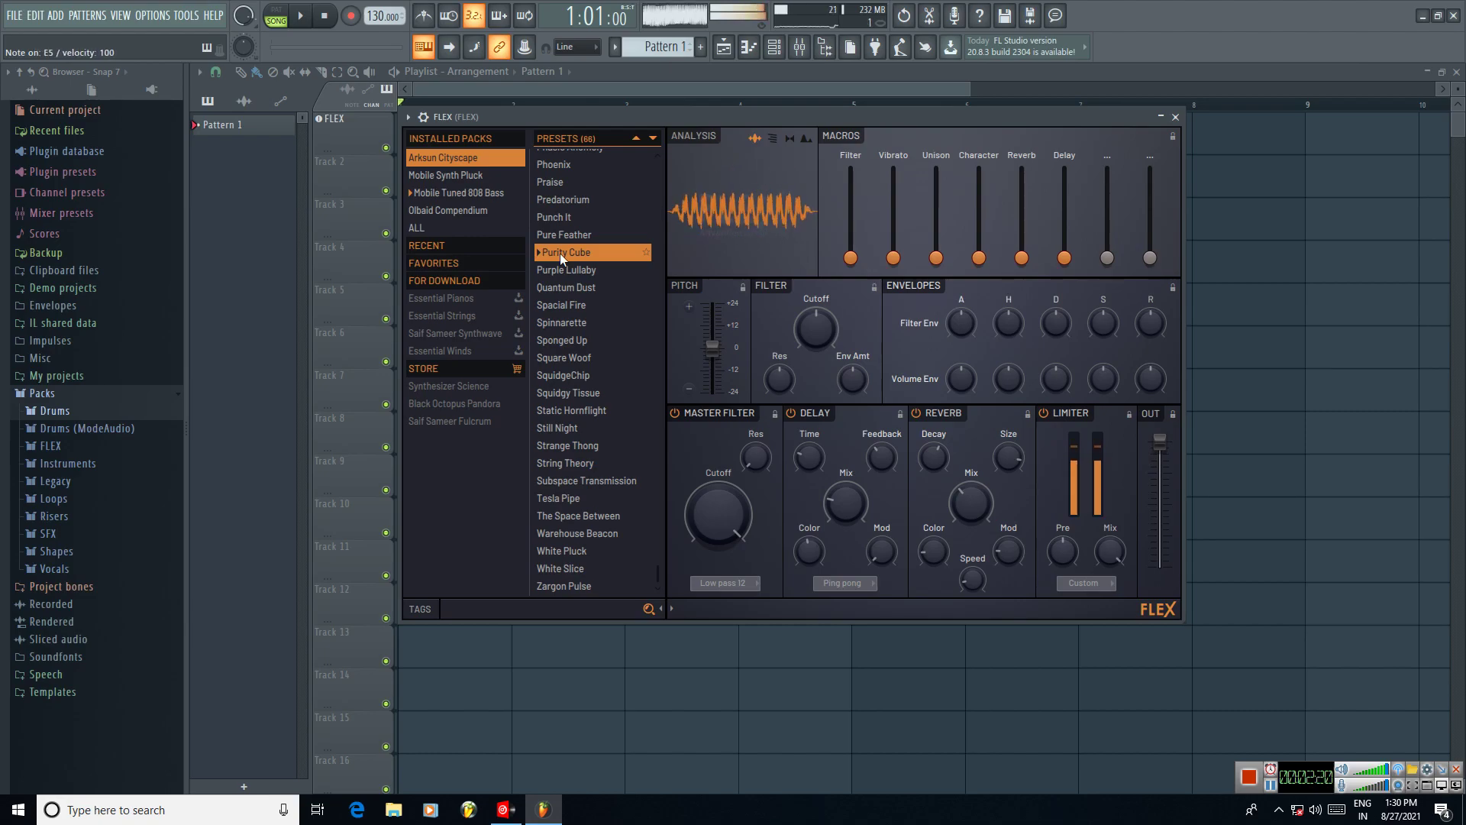
pyautogui.press('y')
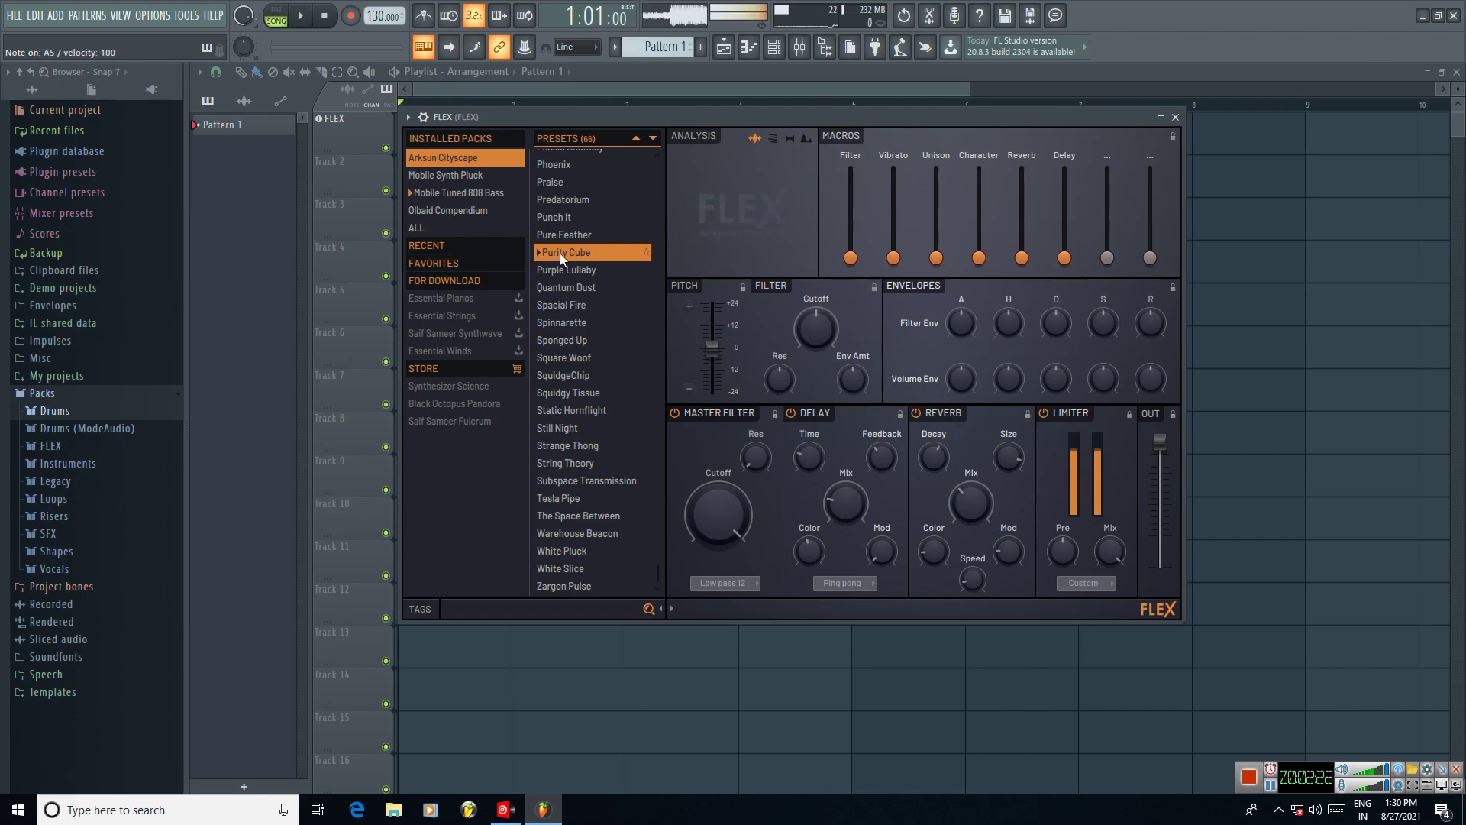
pyautogui.press('w')
pyautogui.press('y')
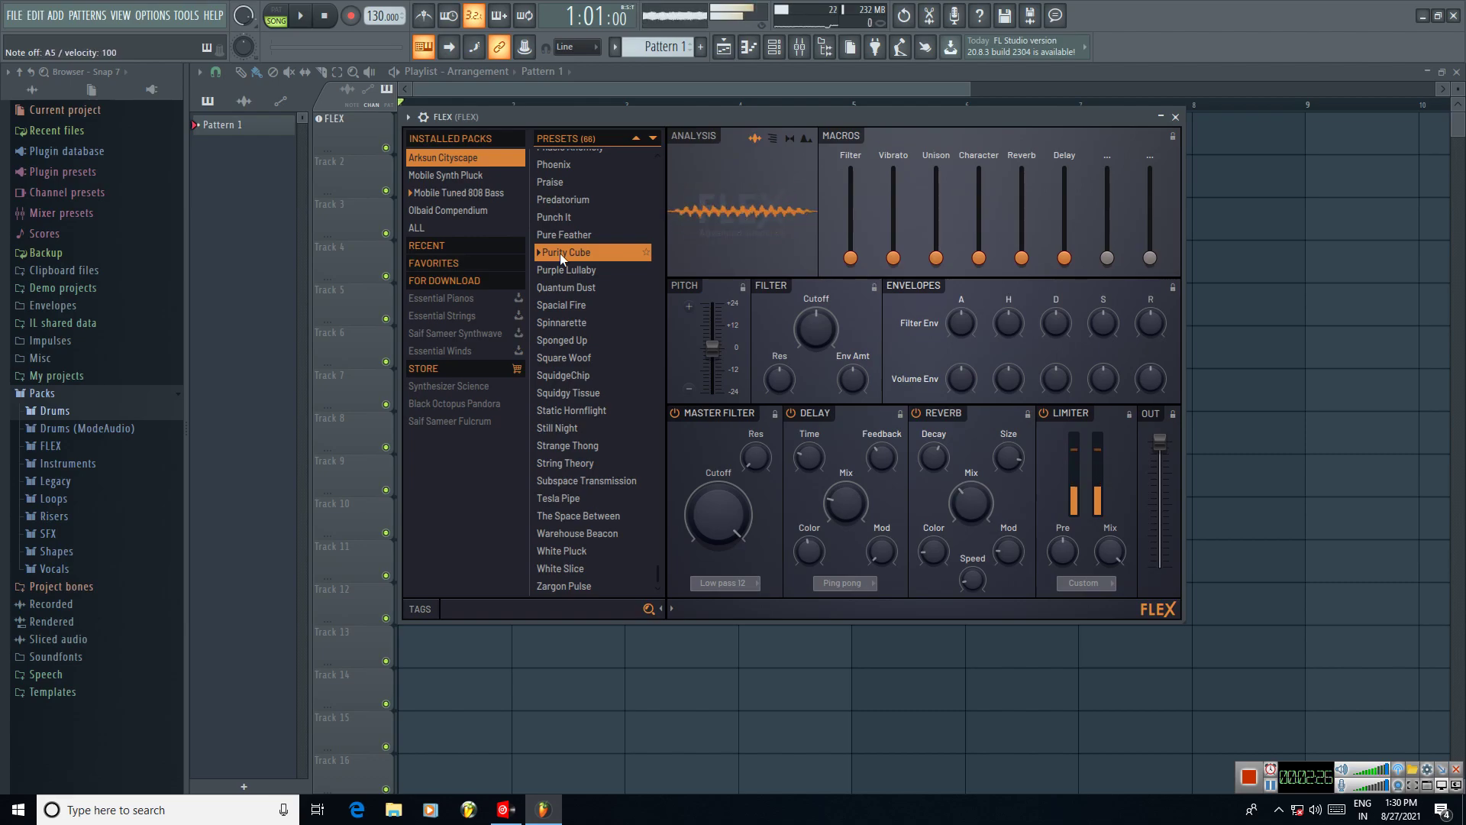
# Step: Load the Spacial Fire preset and play the E5 note to audition it
pyautogui.click(561, 306)
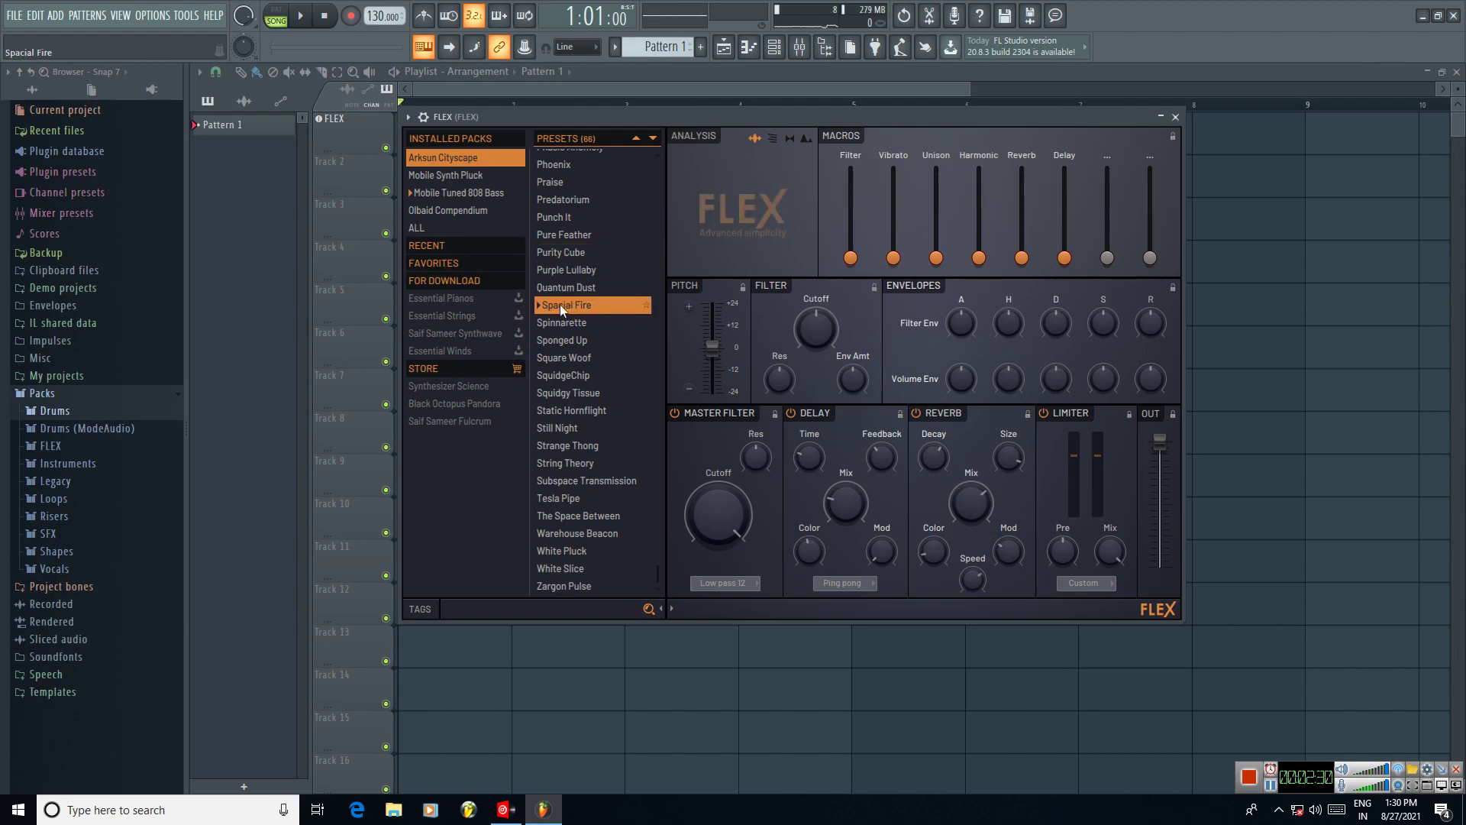
pyautogui.press('e')
pyautogui.press('e')
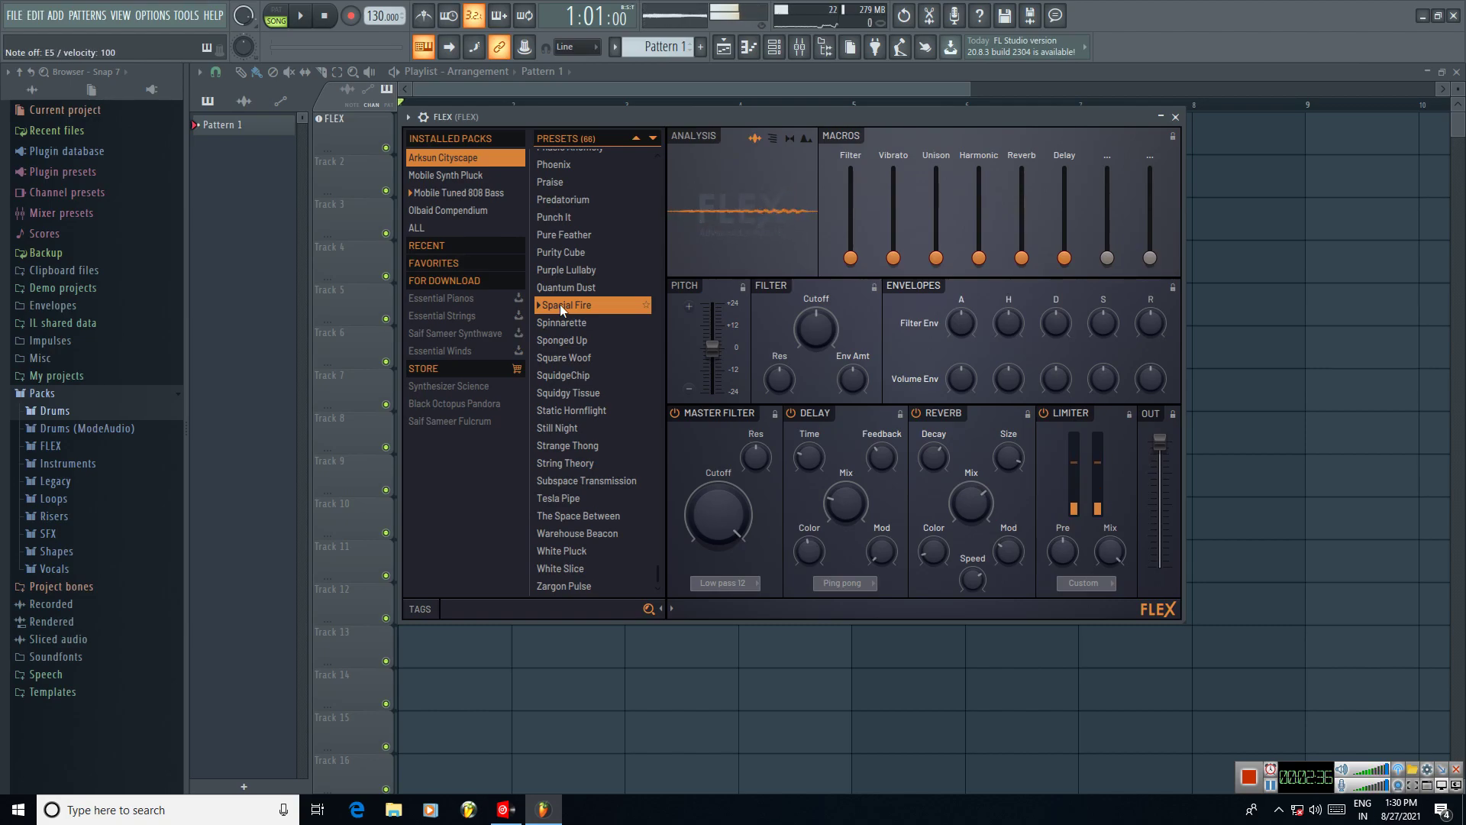
# Step: Load the String Theory preset from Arksun Cityscape and play the F4 note to audition it
pyautogui.click(551, 464)
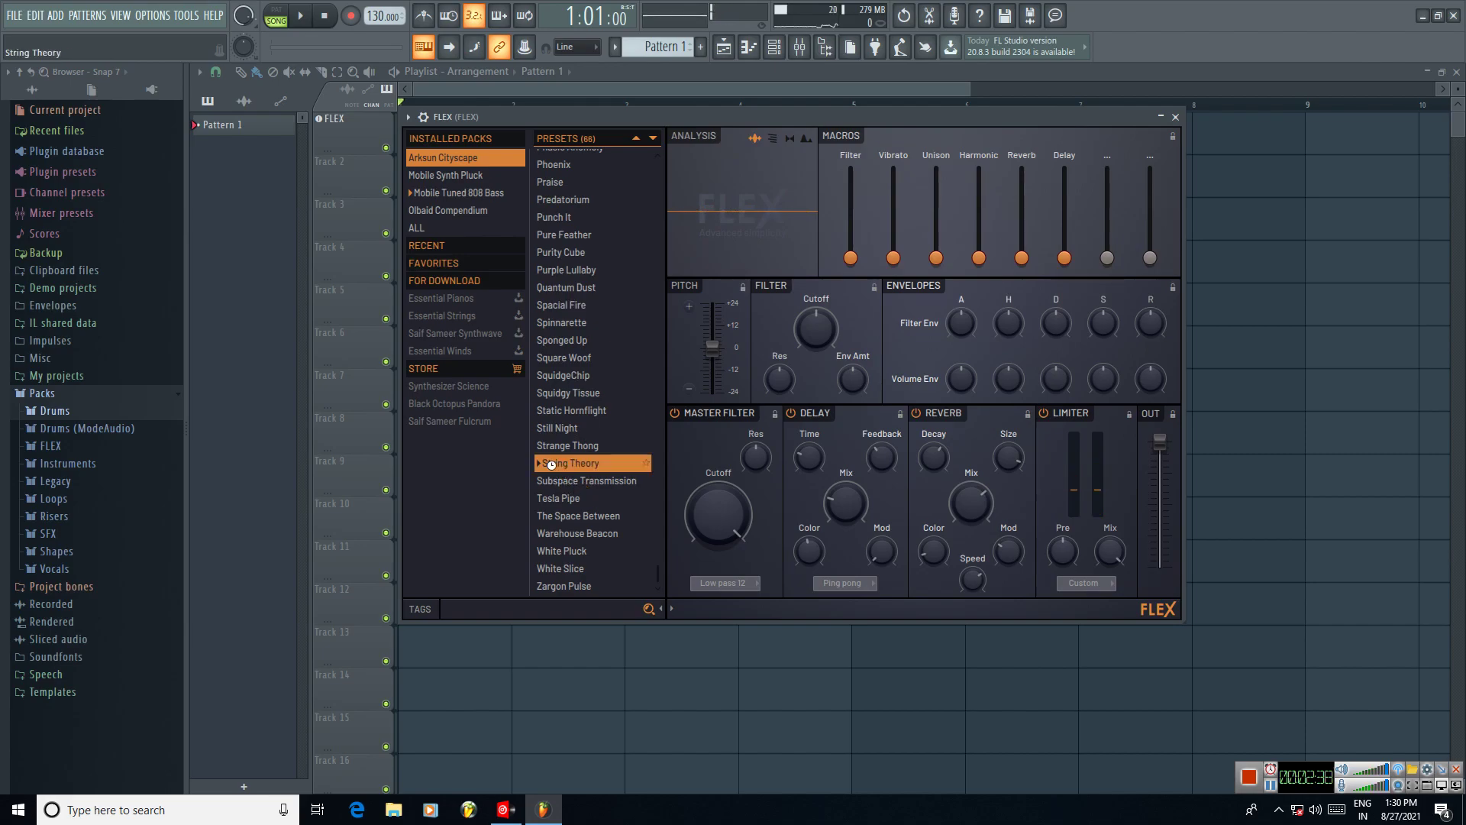
pyautogui.press('v')
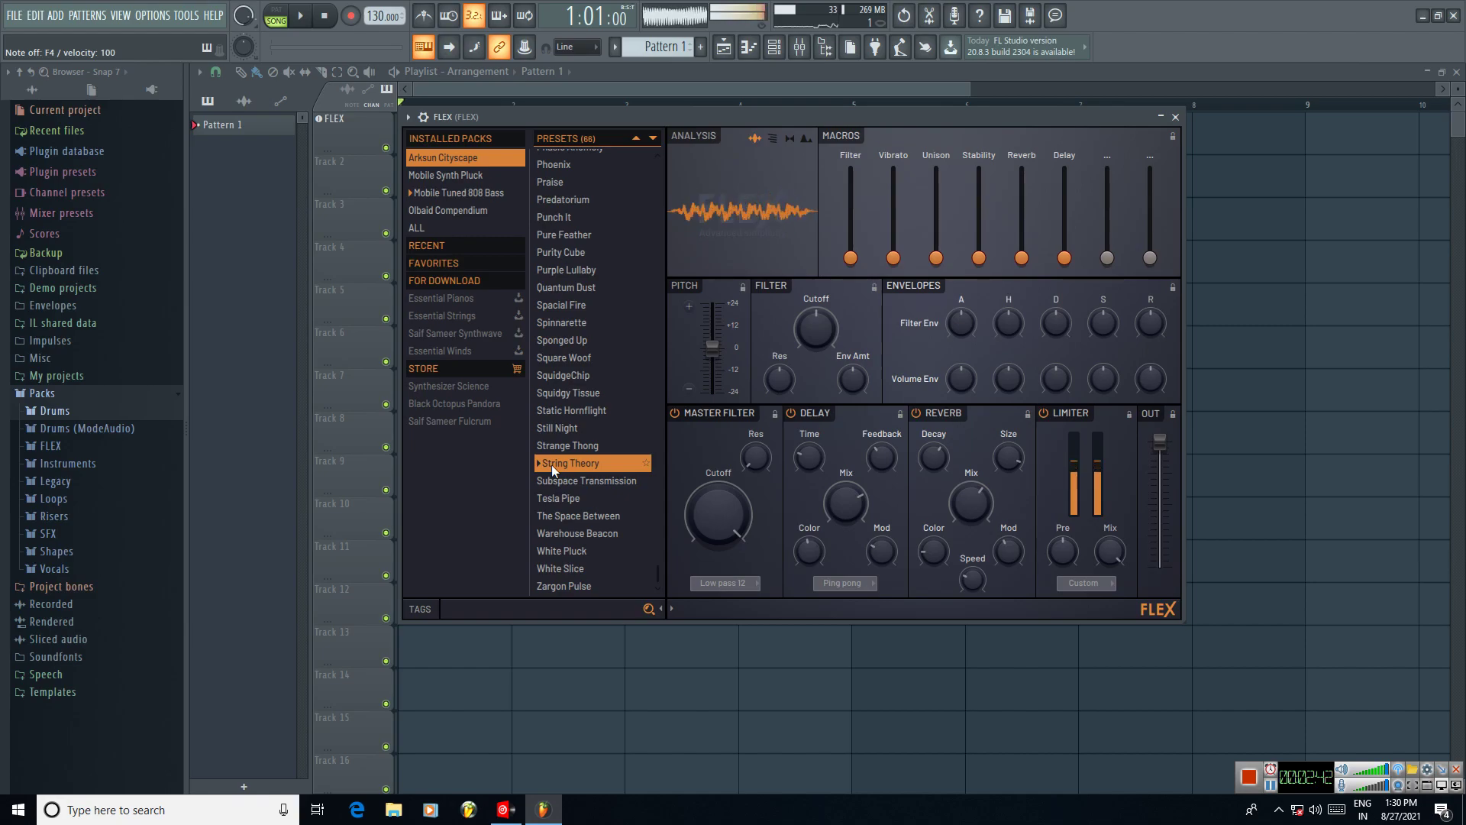
# Step: Play several more notes to audition the String Theory preset
pyautogui.press('n')
pyautogui.press('r')
pyautogui.press('t')
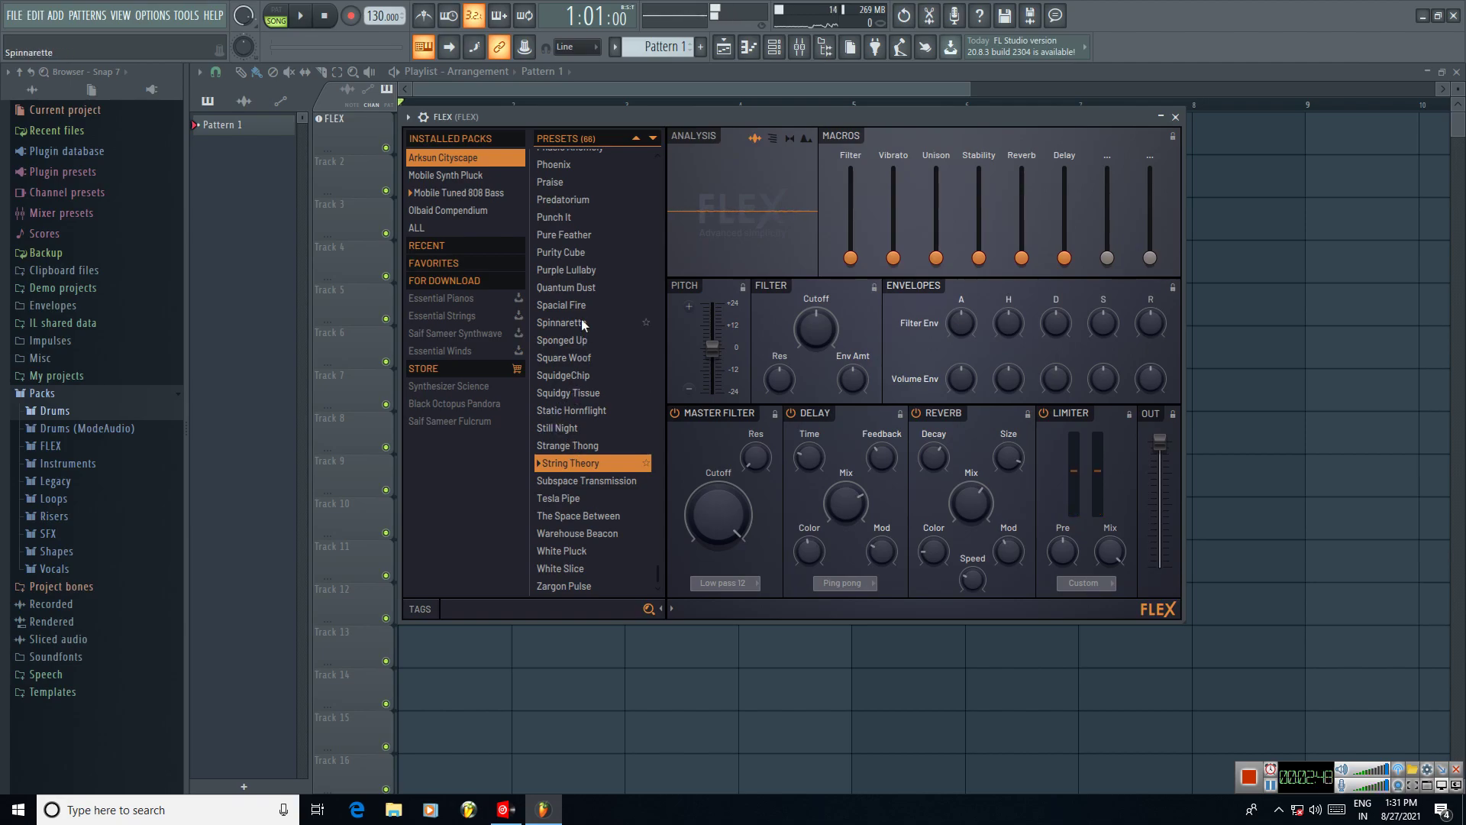
# Step: Load the Black Sting, Dystopian Lead and Dark Chocolate presets from Arksun Cityscape one after another to audition them
pyautogui.scroll(5, 561, 342)
pyautogui.scroll(10, 562, 371)
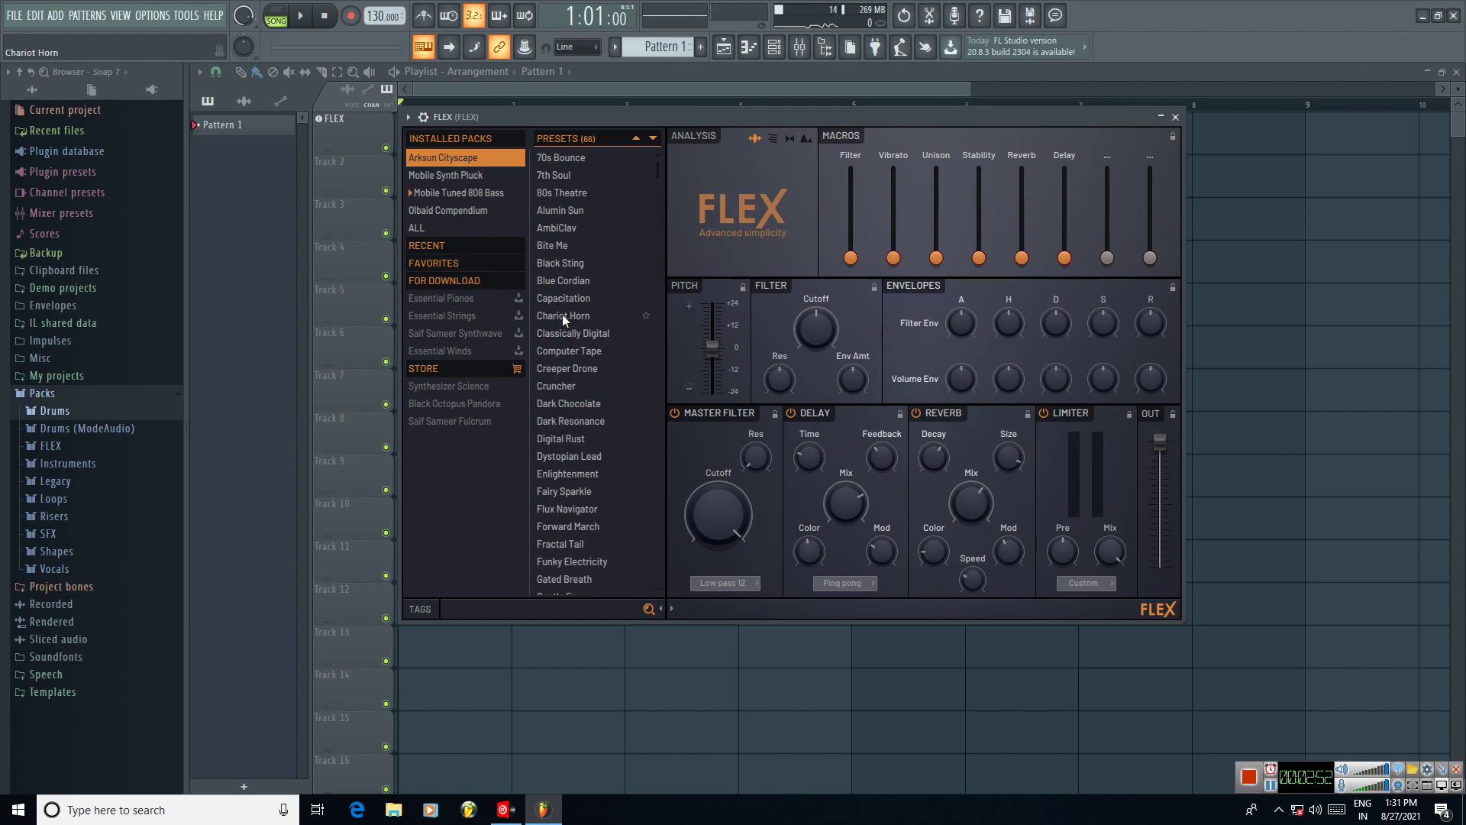
pyautogui.click(555, 263)
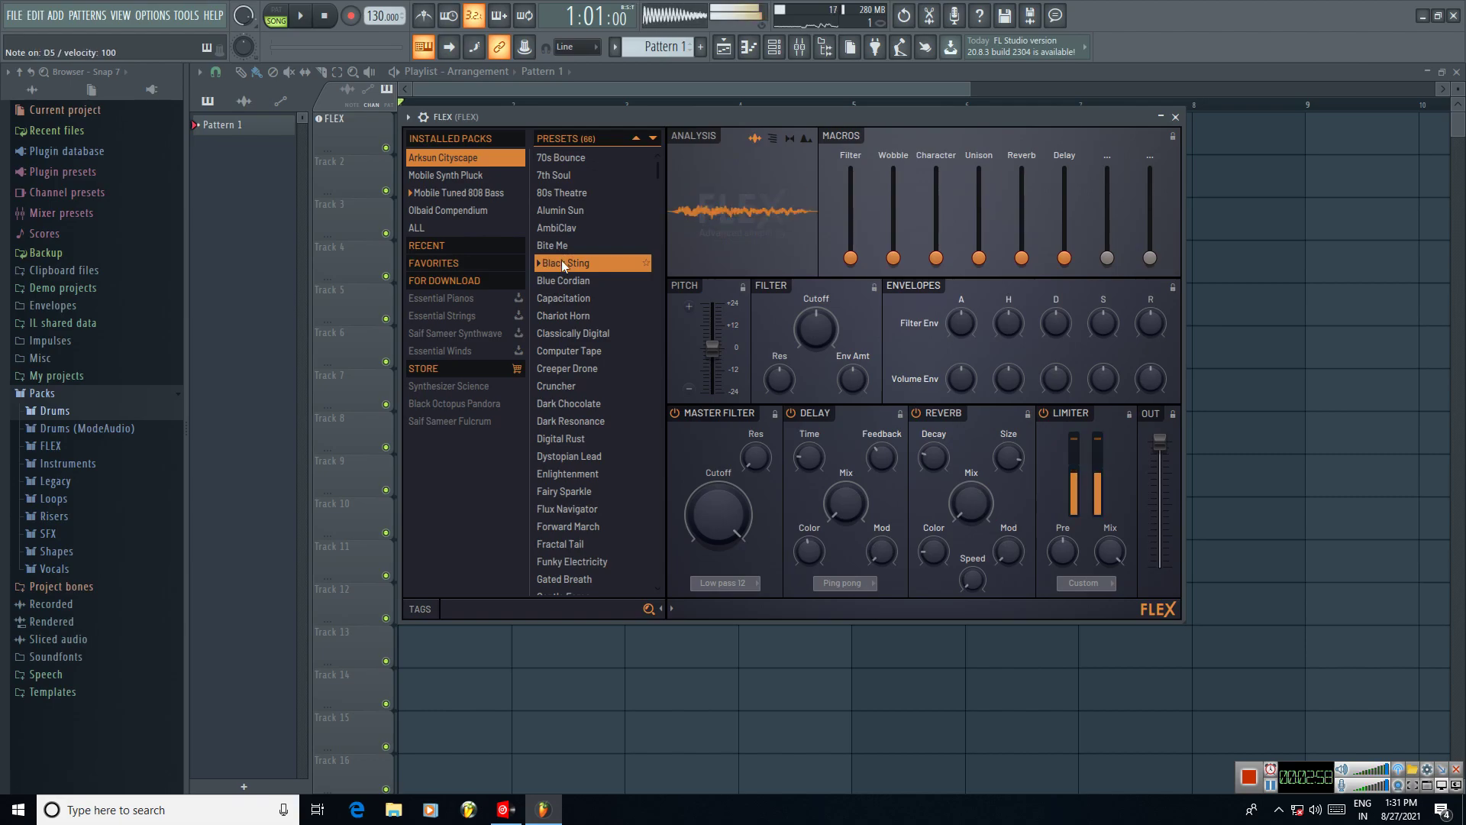
pyautogui.scroll(-2, 562, 260)
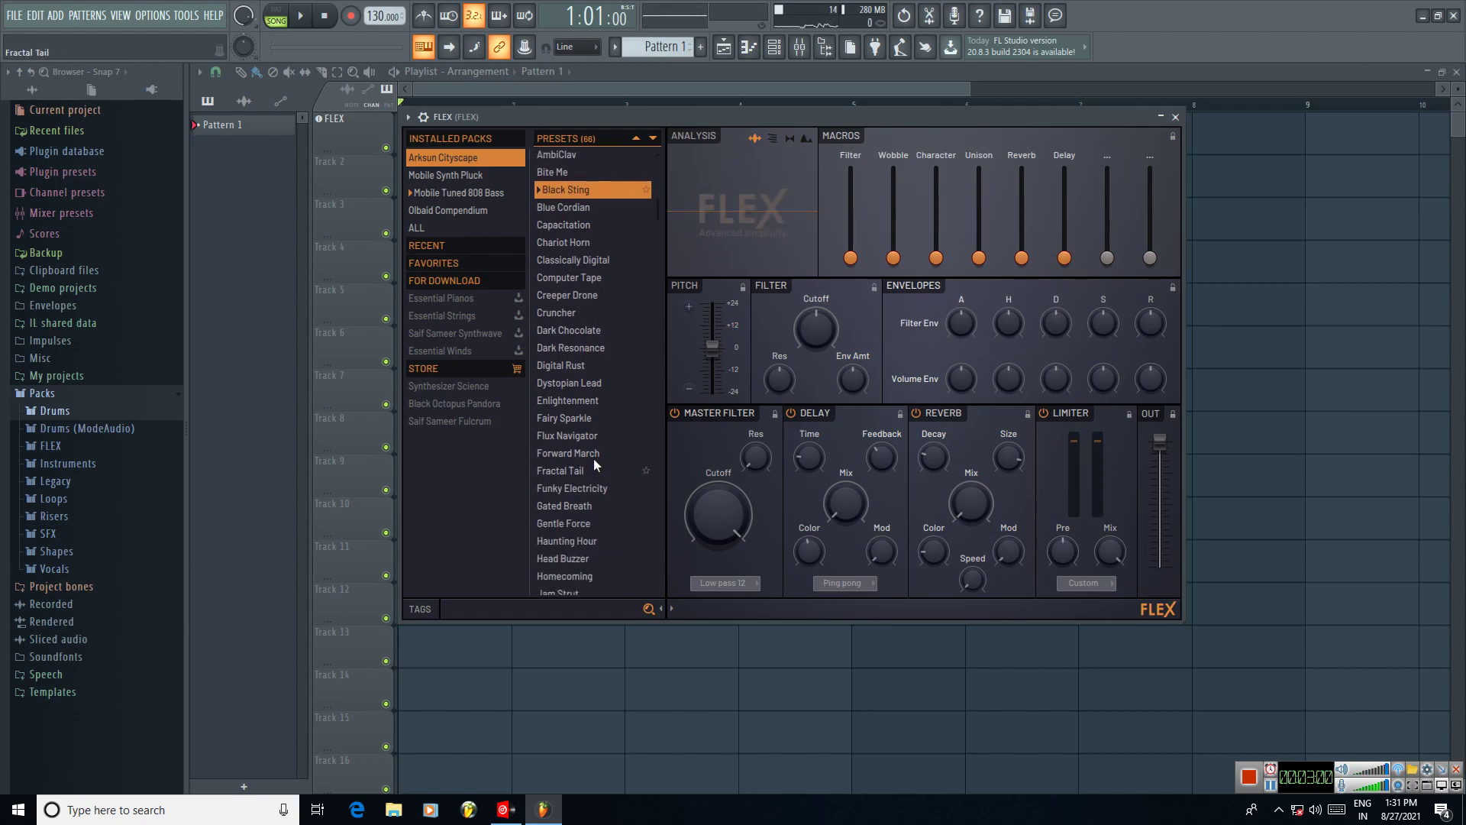
pyautogui.click(578, 383)
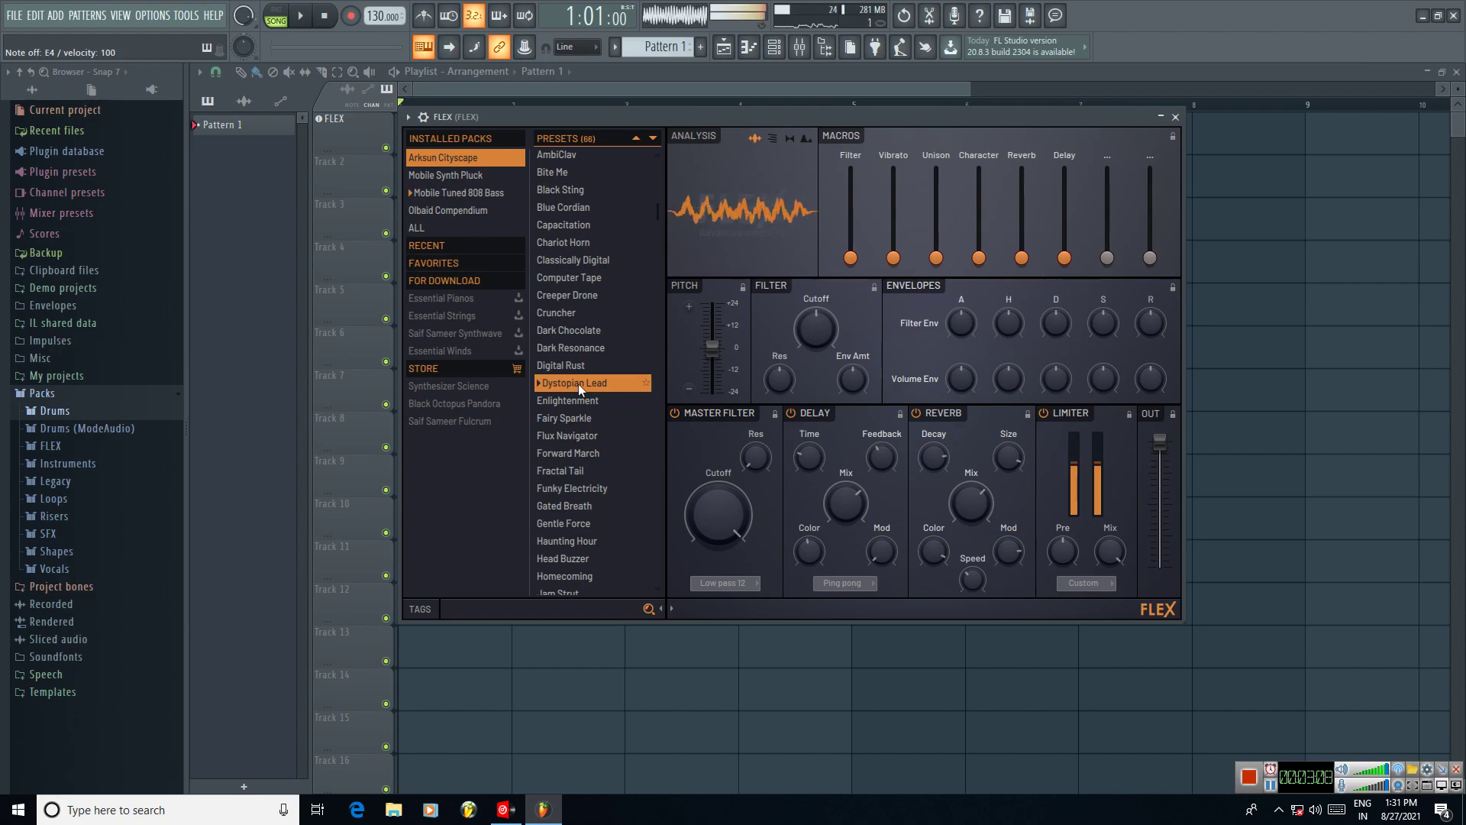
pyautogui.click(575, 330)
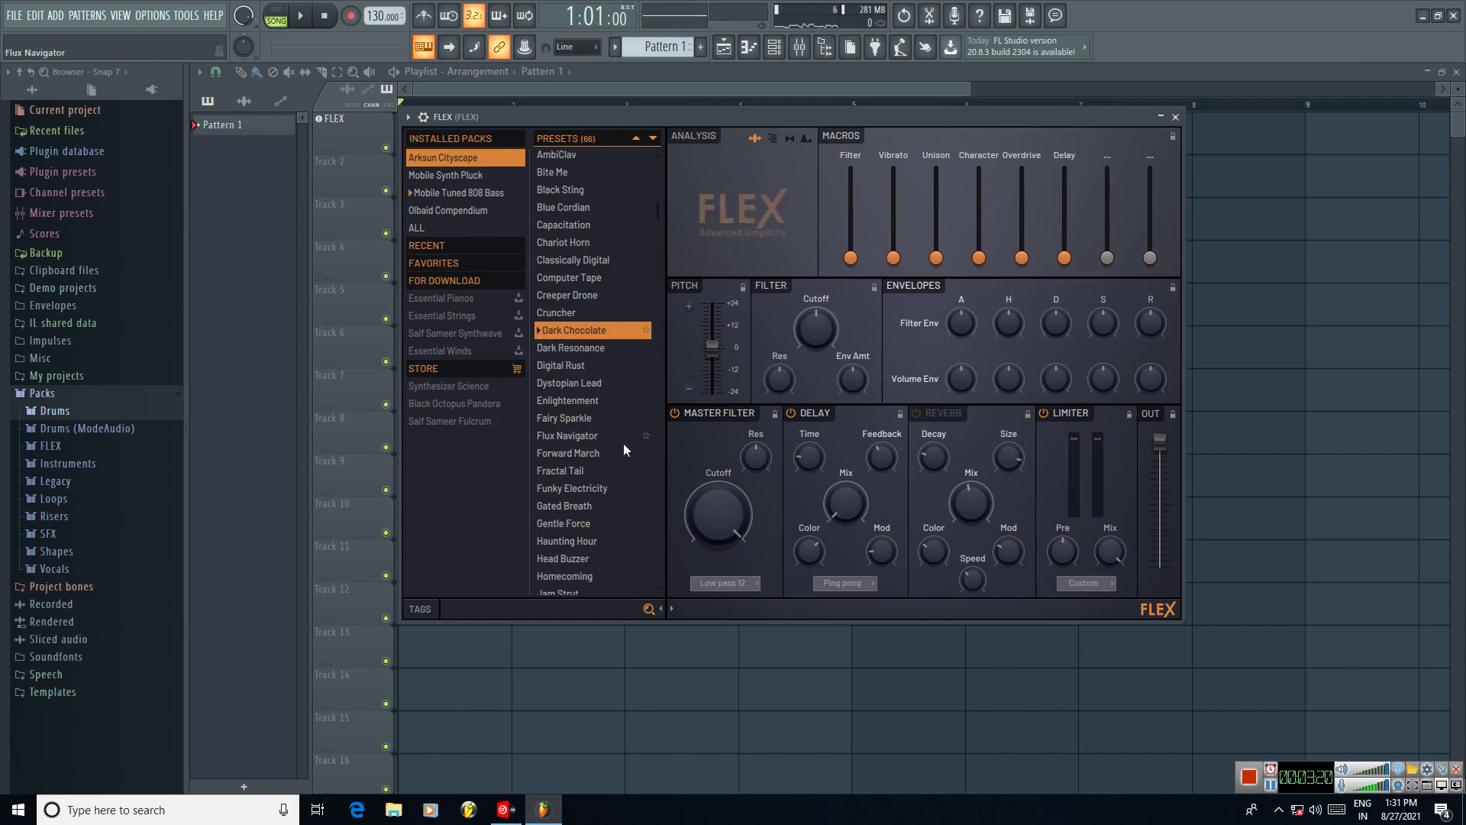
# Step: Load the Haunting Hour preset and play several notes to audition it
pyautogui.scroll(-4, 600, 447)
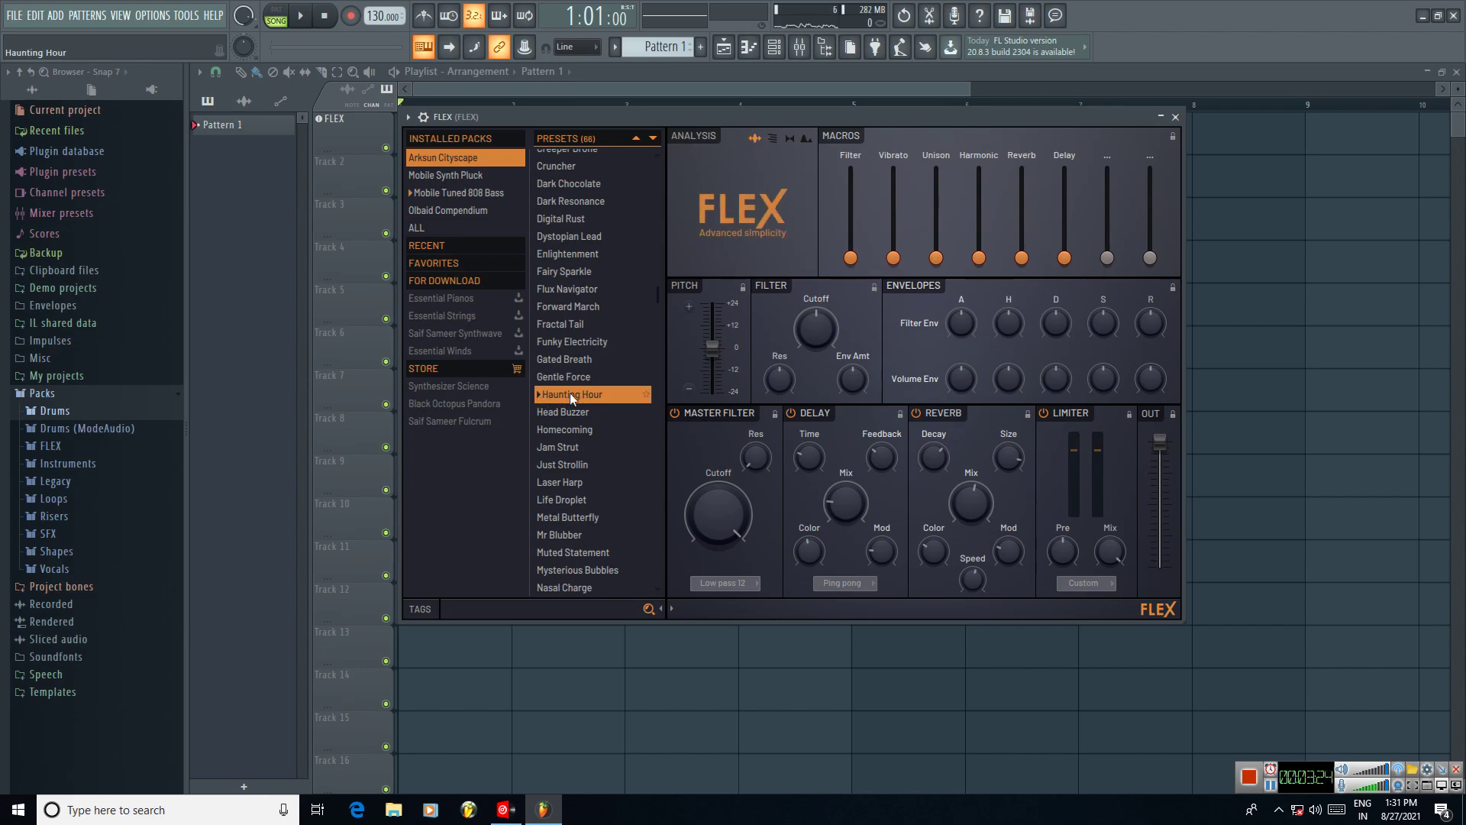
pyautogui.press('v')
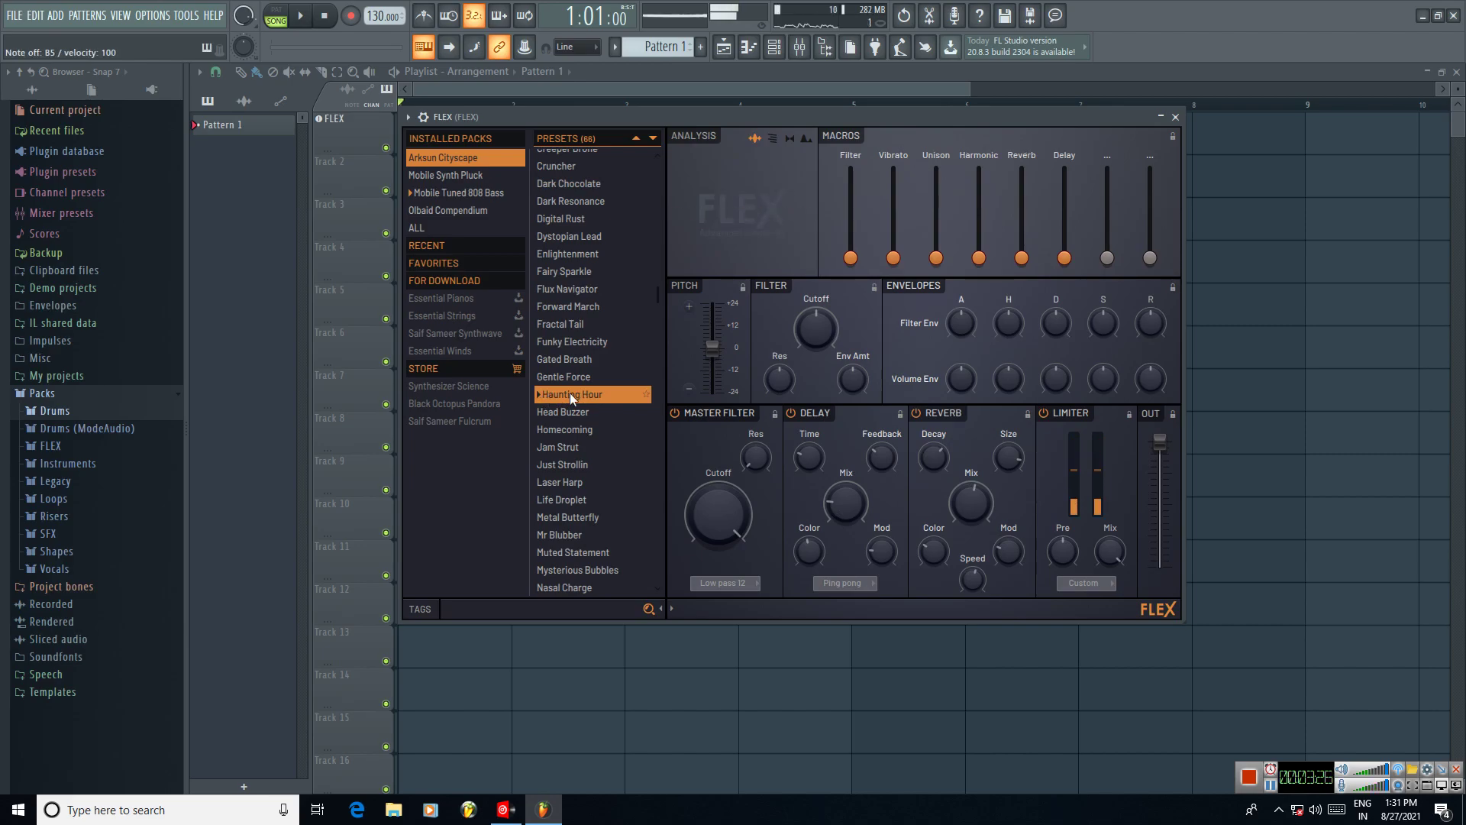
pyautogui.press('c')
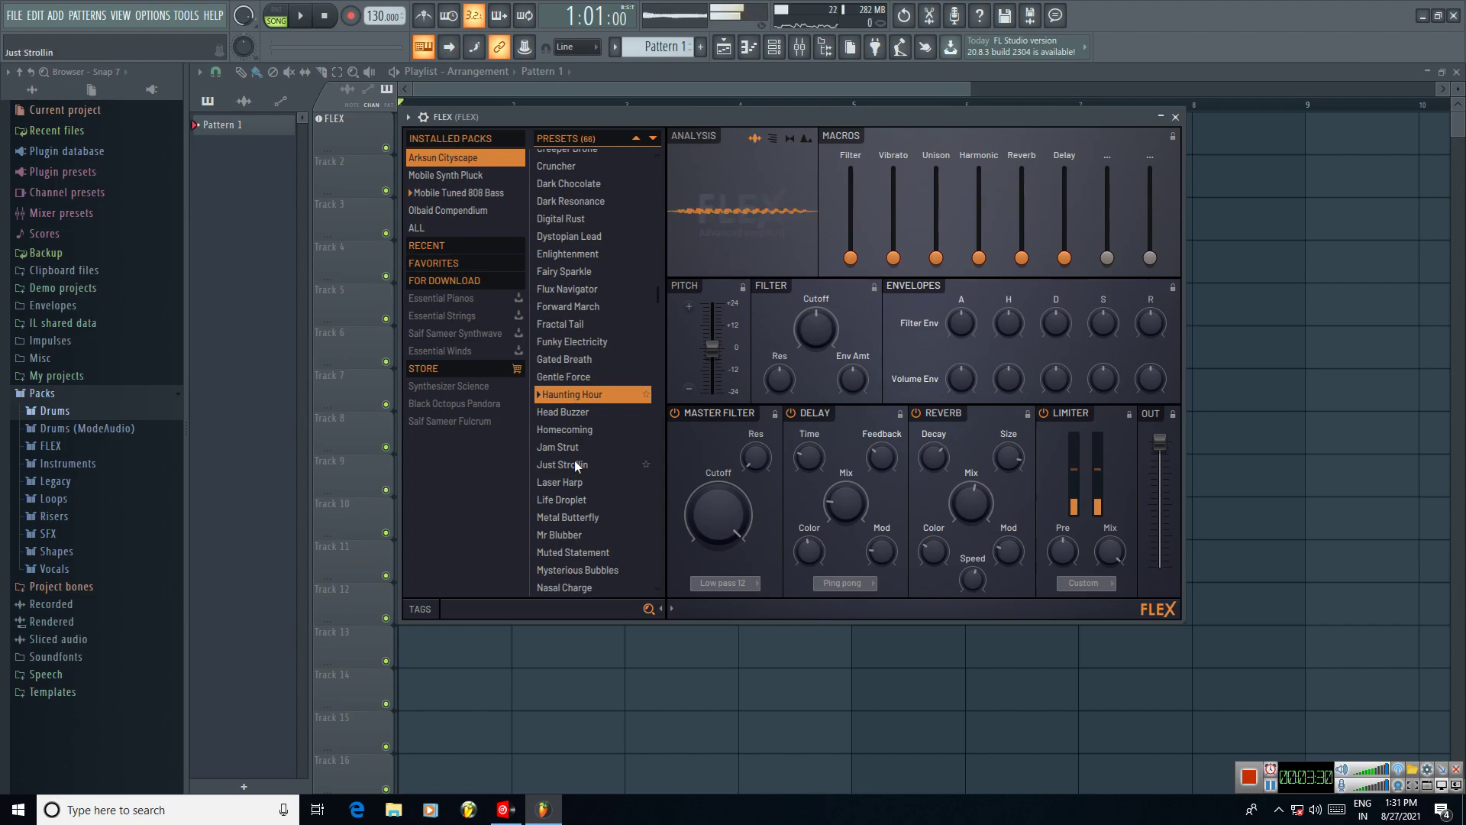
# Step: Load the Homecoming preset from Arksun Cityscape and close the FLEX window
pyautogui.click(556, 431)
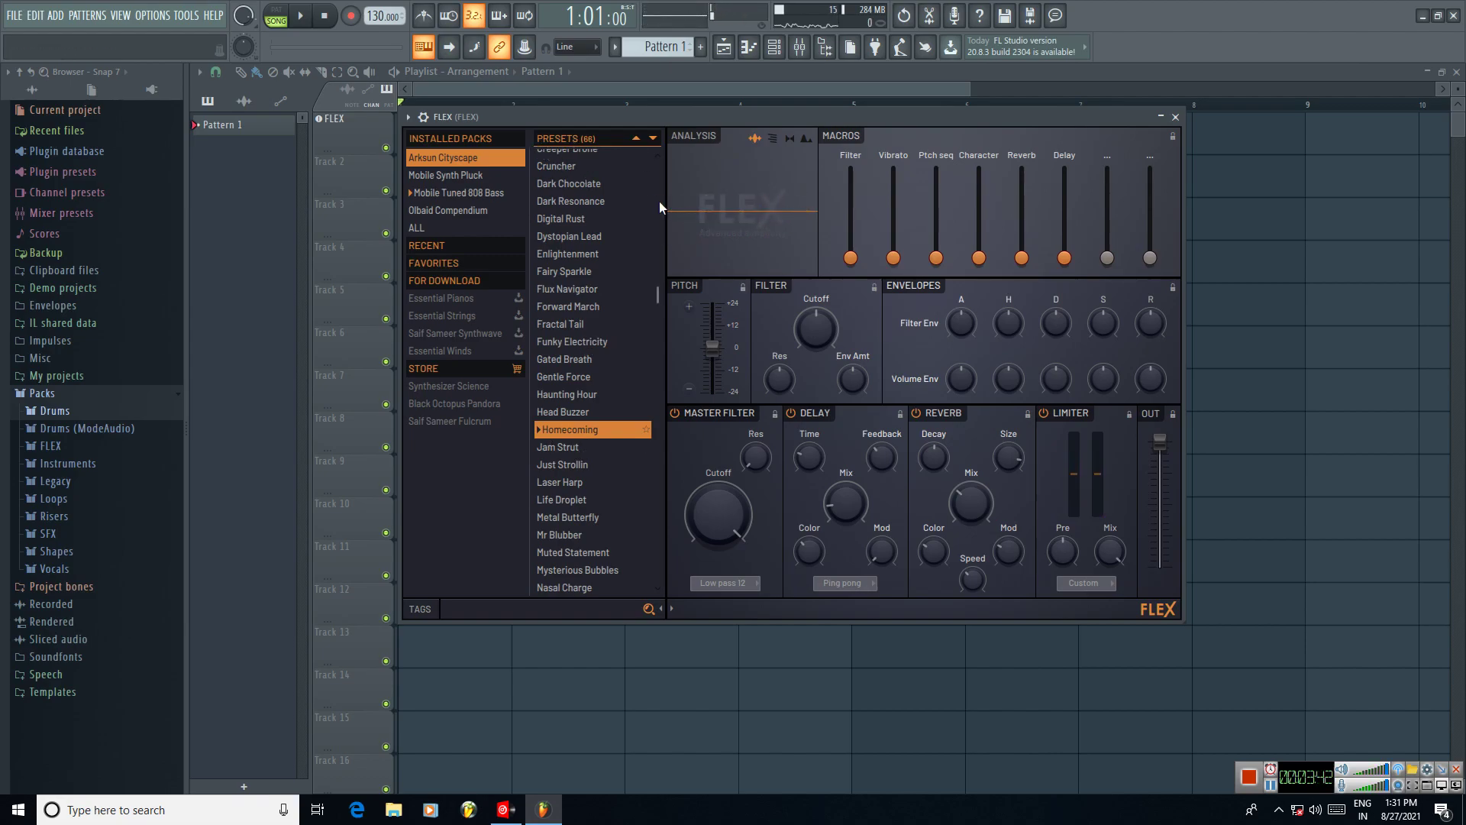
pyautogui.press('Escape')
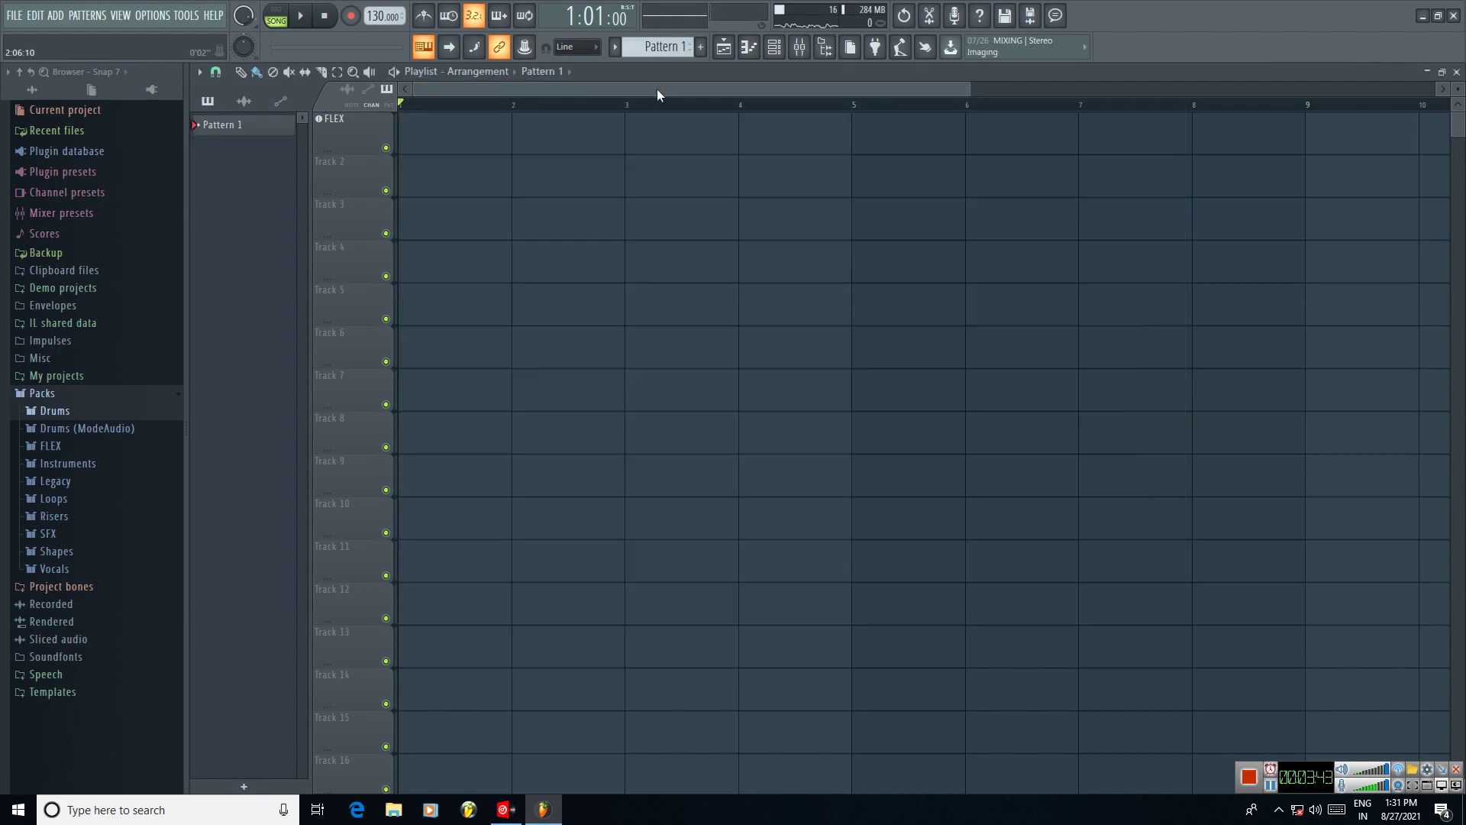
# Step: Load Grv Kick 24 from the Drums Kicks pack onto the Kick channel and fill each 4 steps
pyautogui.click(773, 52)
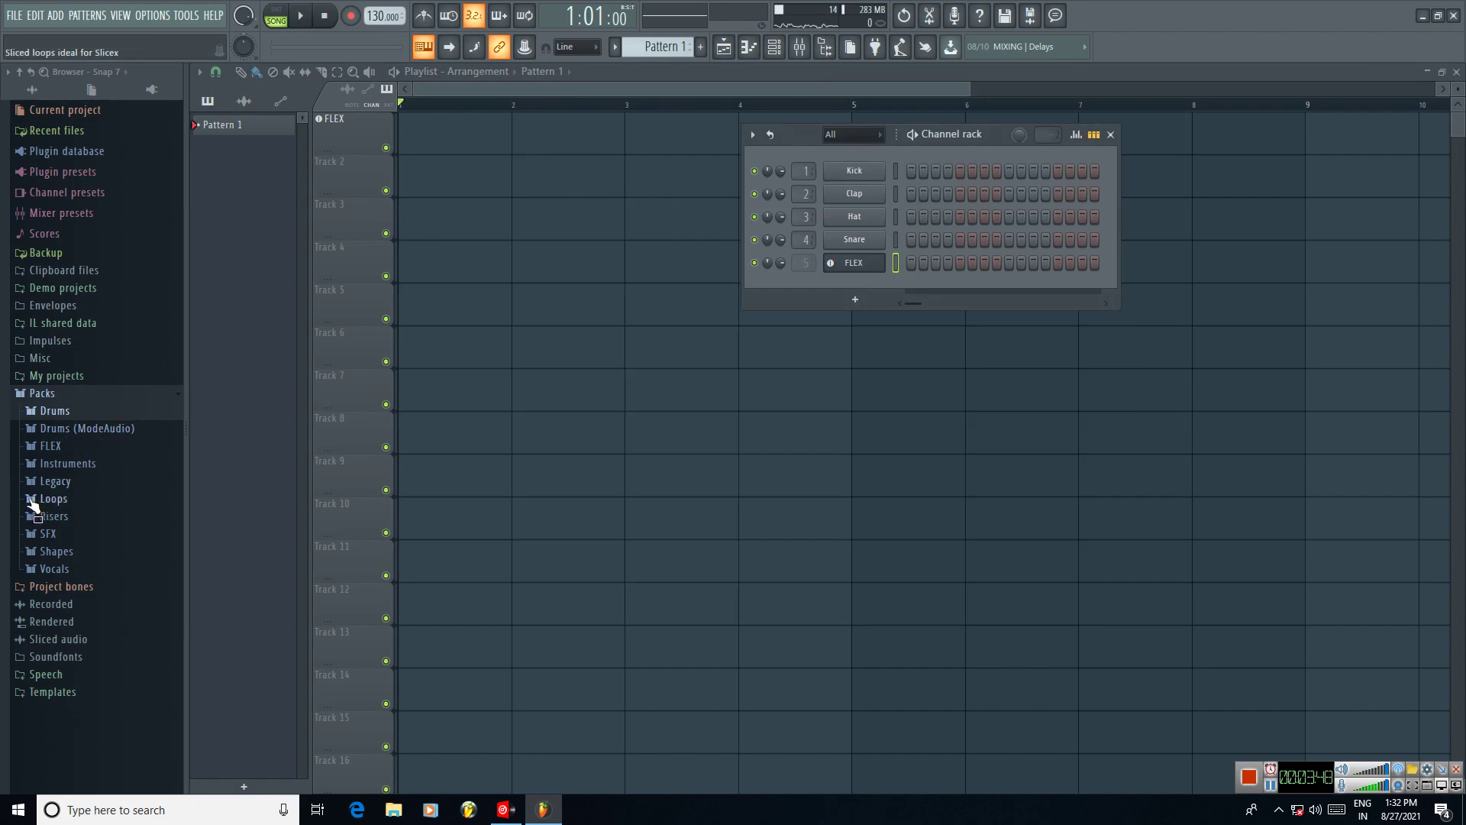
pyautogui.click(51, 412)
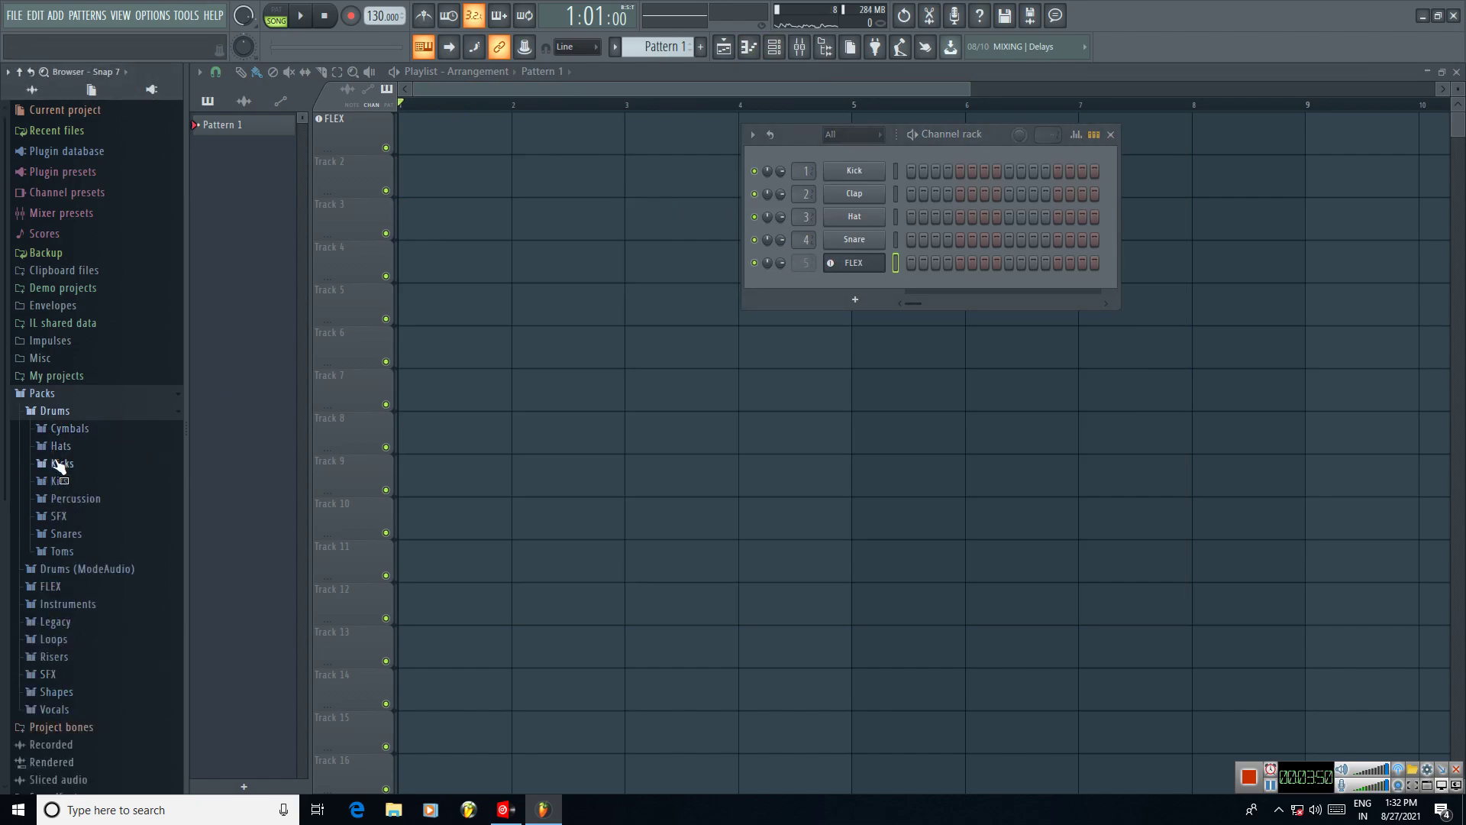
pyautogui.click(59, 464)
pyautogui.scroll(-8, 93, 611)
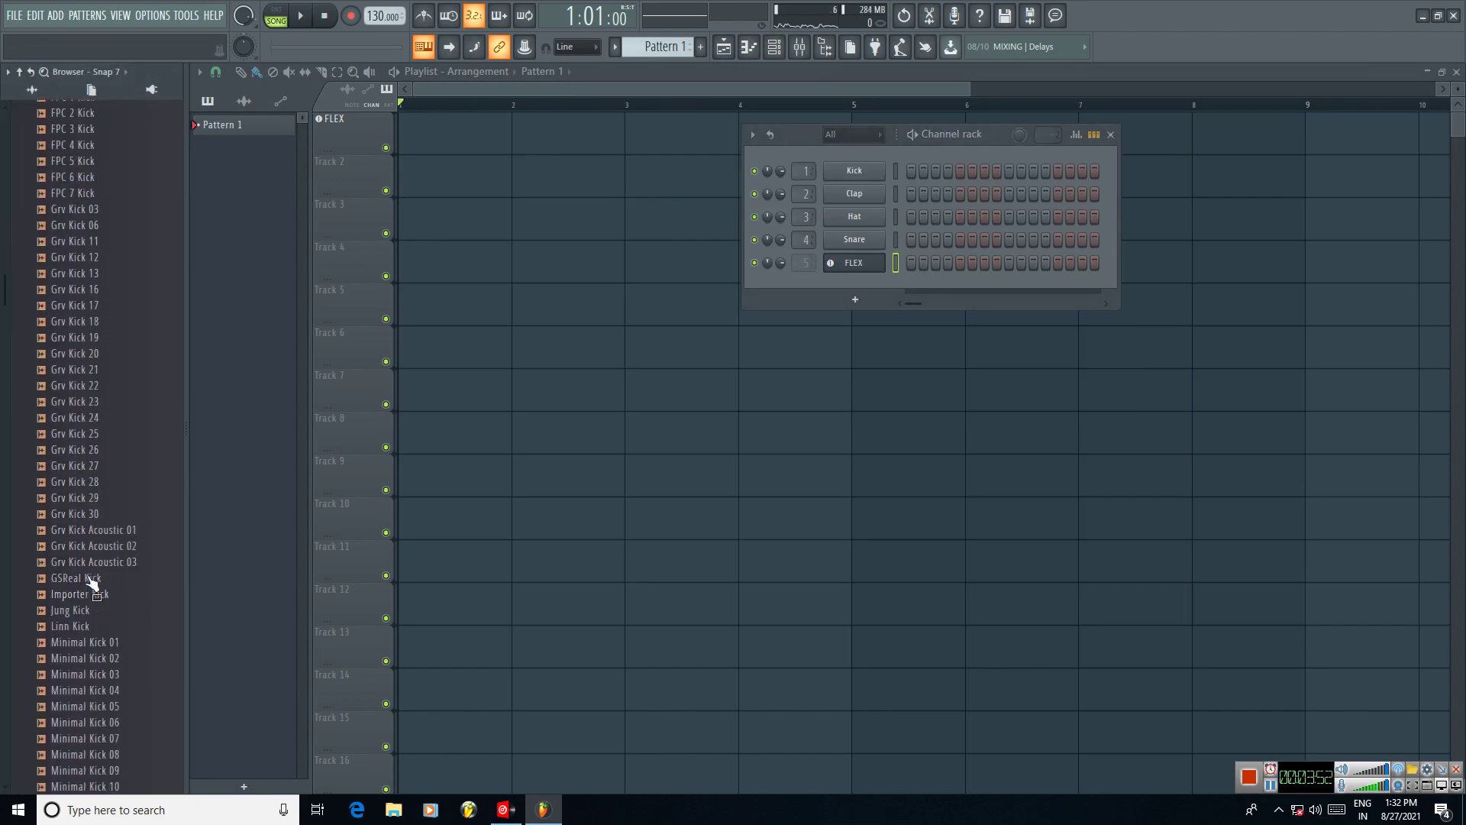
pyautogui.click(74, 420)
pyautogui.moveTo(77, 428); pyautogui.dragTo(862, 171)
pyautogui.rightClick(862, 171)
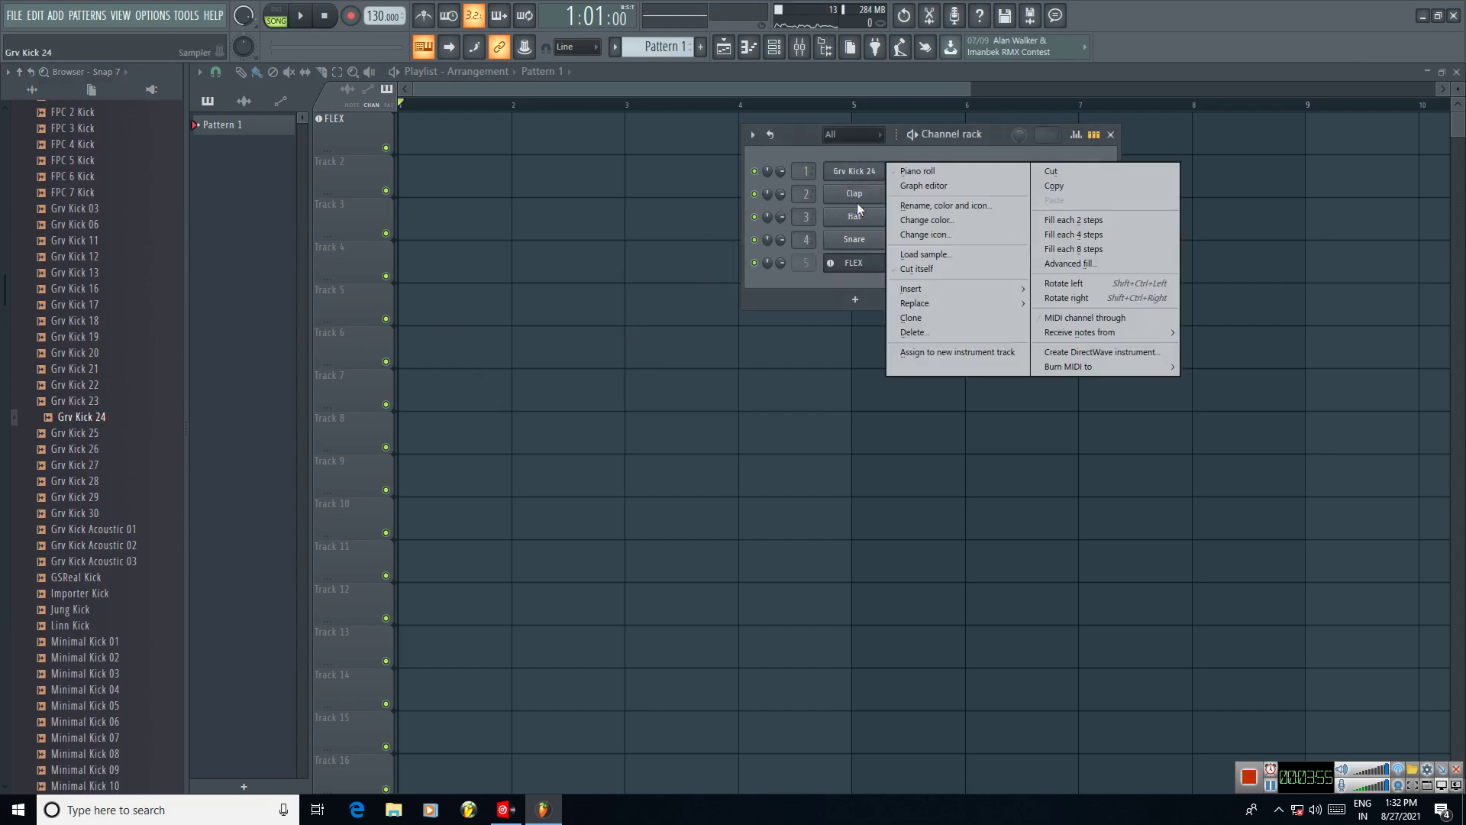
pyautogui.click(1049, 237)
# Step: Load 808 CH from the Drums Hats pack onto the Hat channel and activate steps 3, 7, 11 and 15
pyautogui.scroll(8, 40, 276)
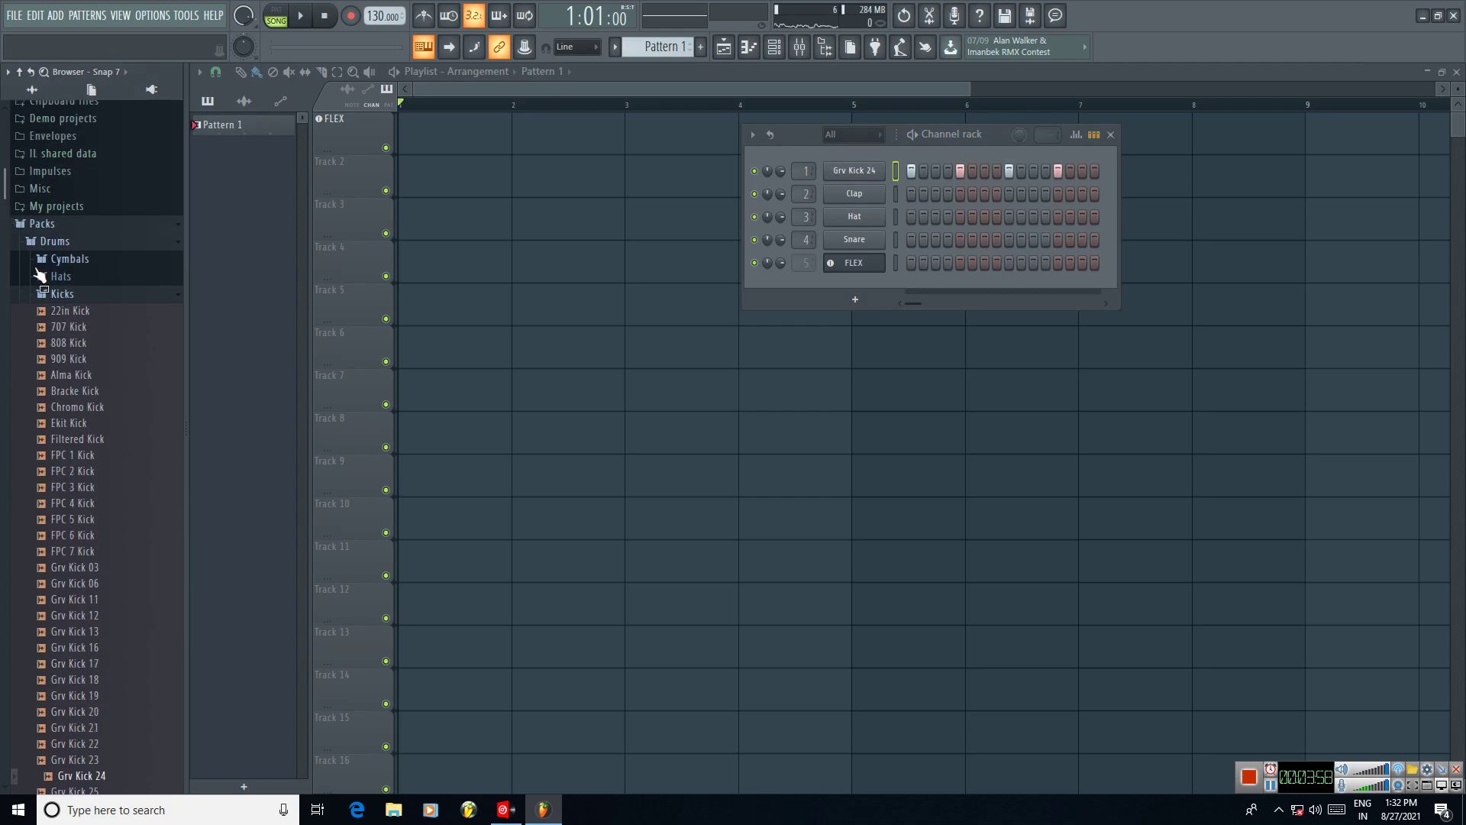
pyautogui.click(52, 295)
pyautogui.click(58, 399)
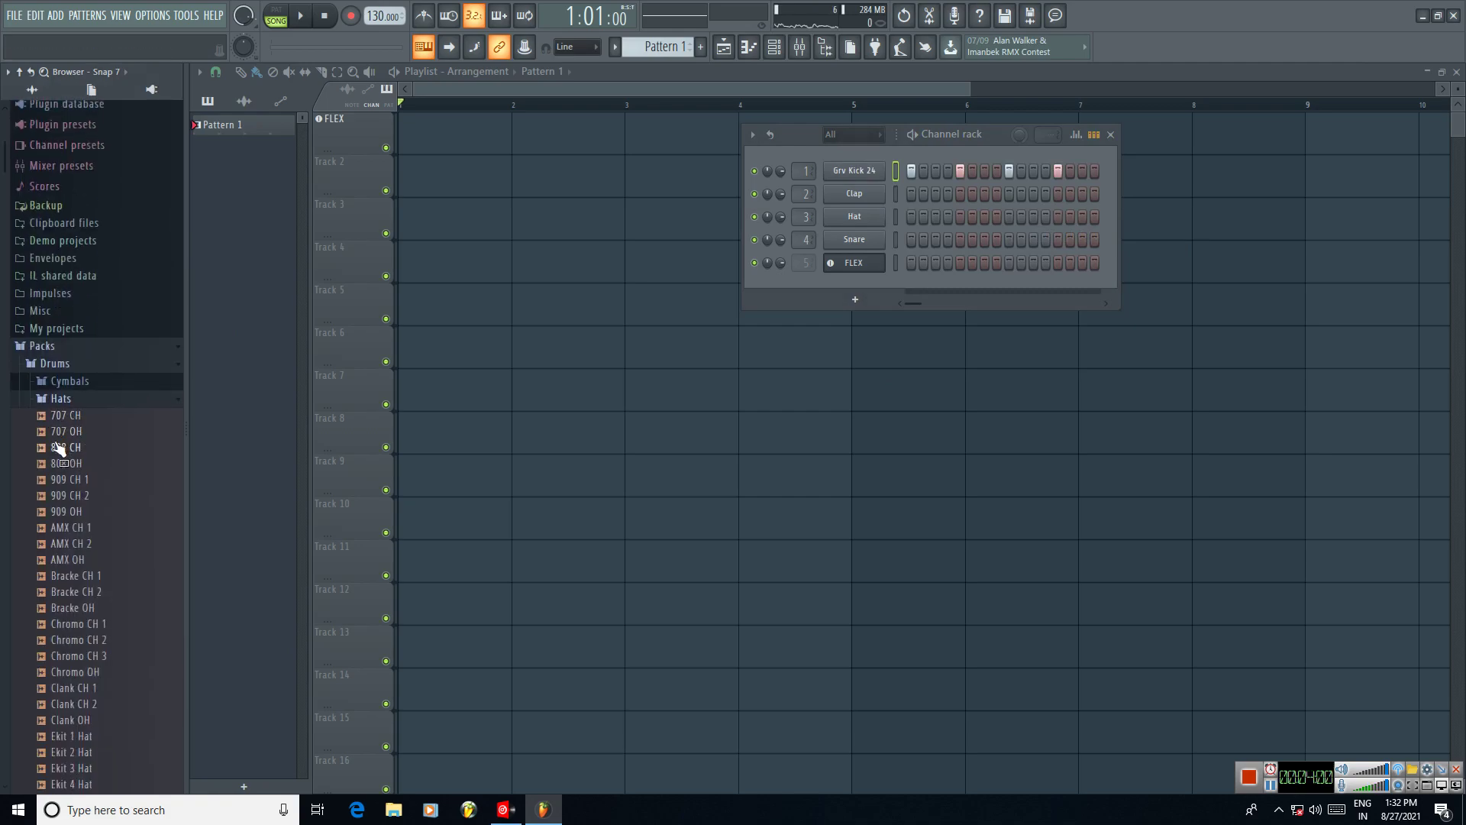
pyautogui.moveTo(59, 449); pyautogui.dragTo(850, 219)
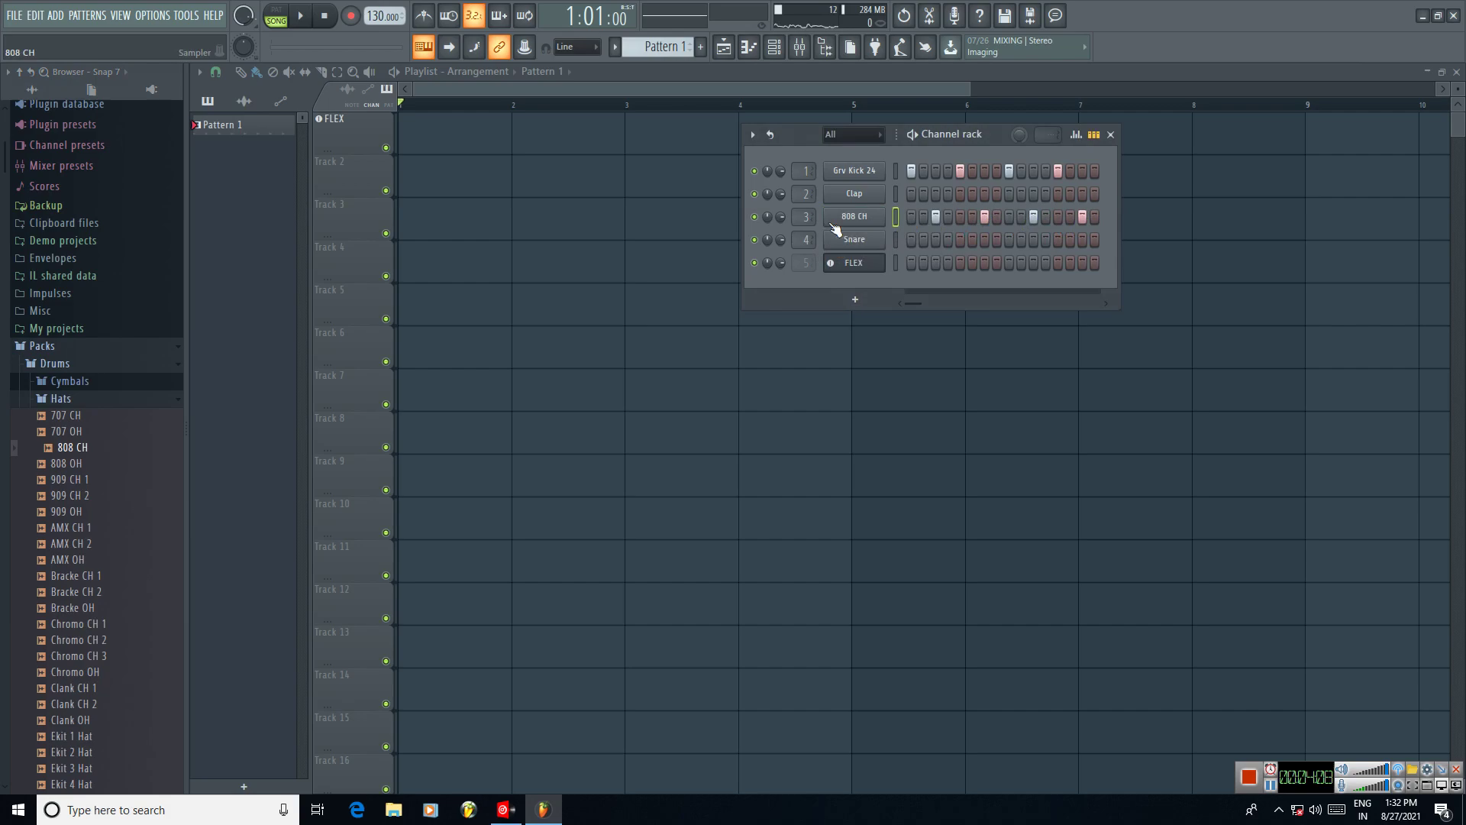
# Step: Load DNC Clap 1 from the Drums Percussion pack onto the Clap channel and activate steps 5 and 13
pyautogui.click(103, 398)
pyautogui.click(84, 451)
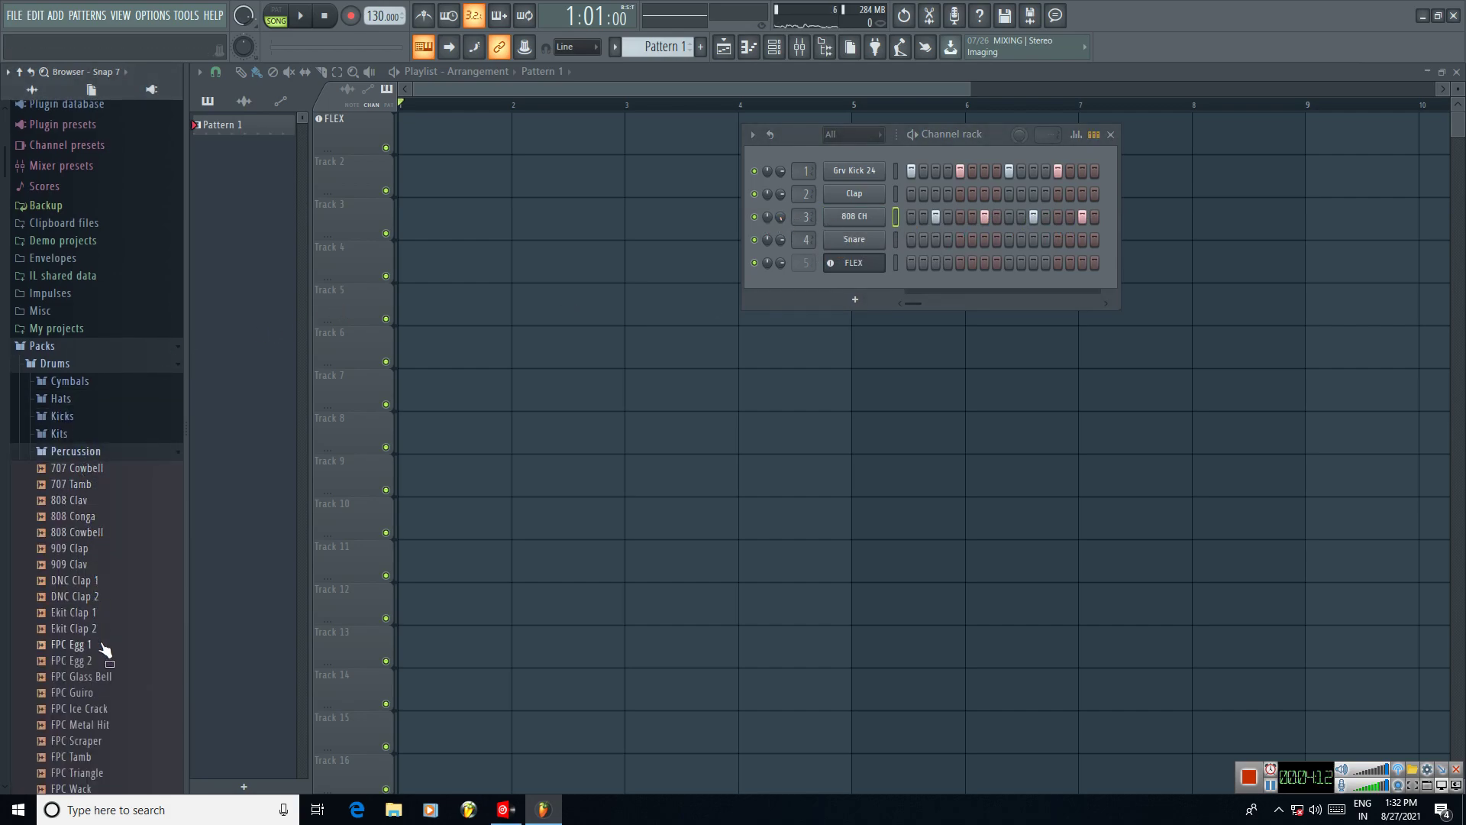
pyautogui.moveTo(76, 581); pyautogui.dragTo(859, 193)
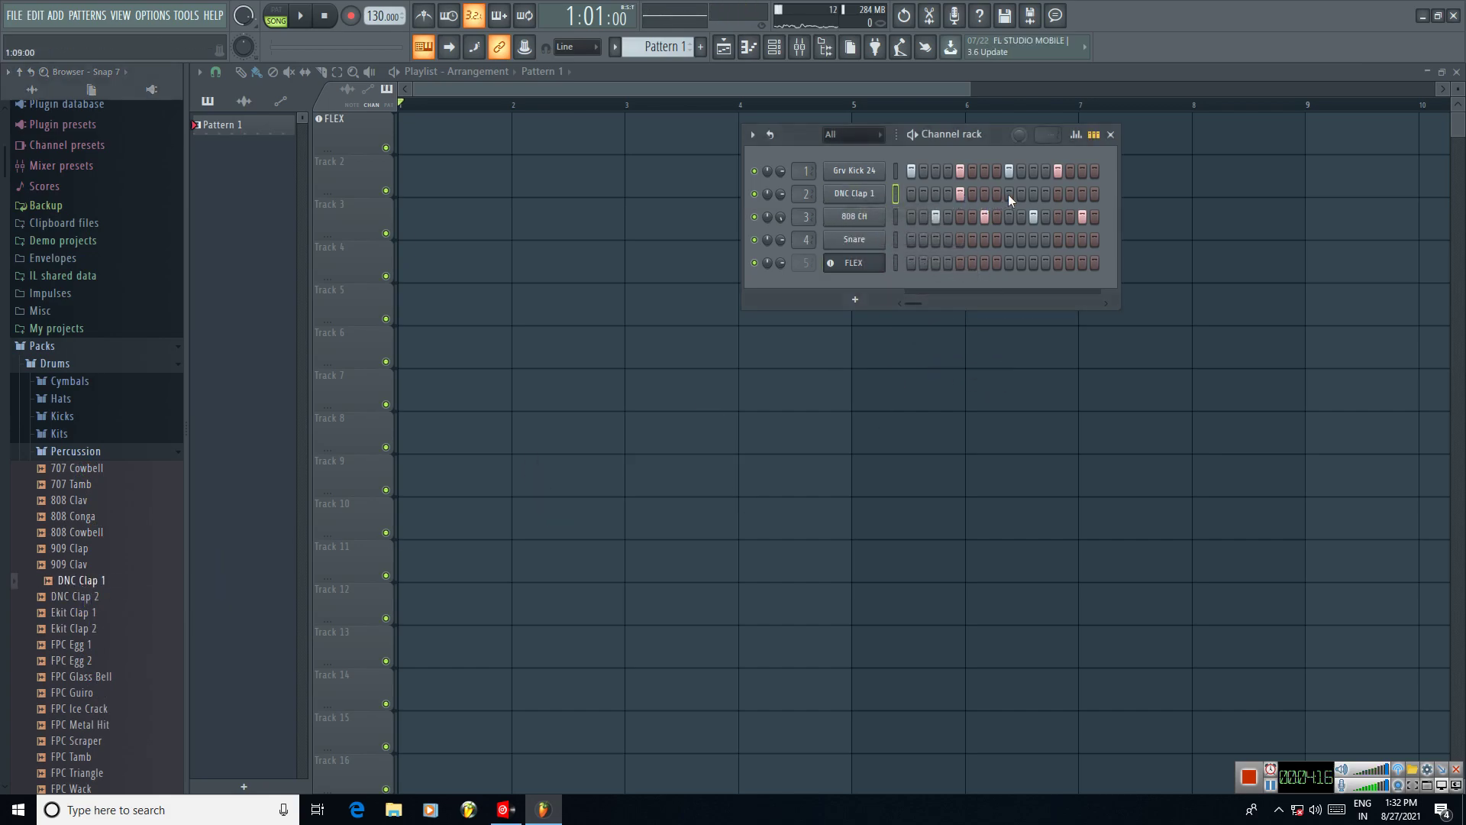
pyautogui.click(1058, 194)
# Step: Play the drum pattern to check it, stop playback and close the channel rack
pyautogui.click(912, 134)
pyautogui.click(76, 451)
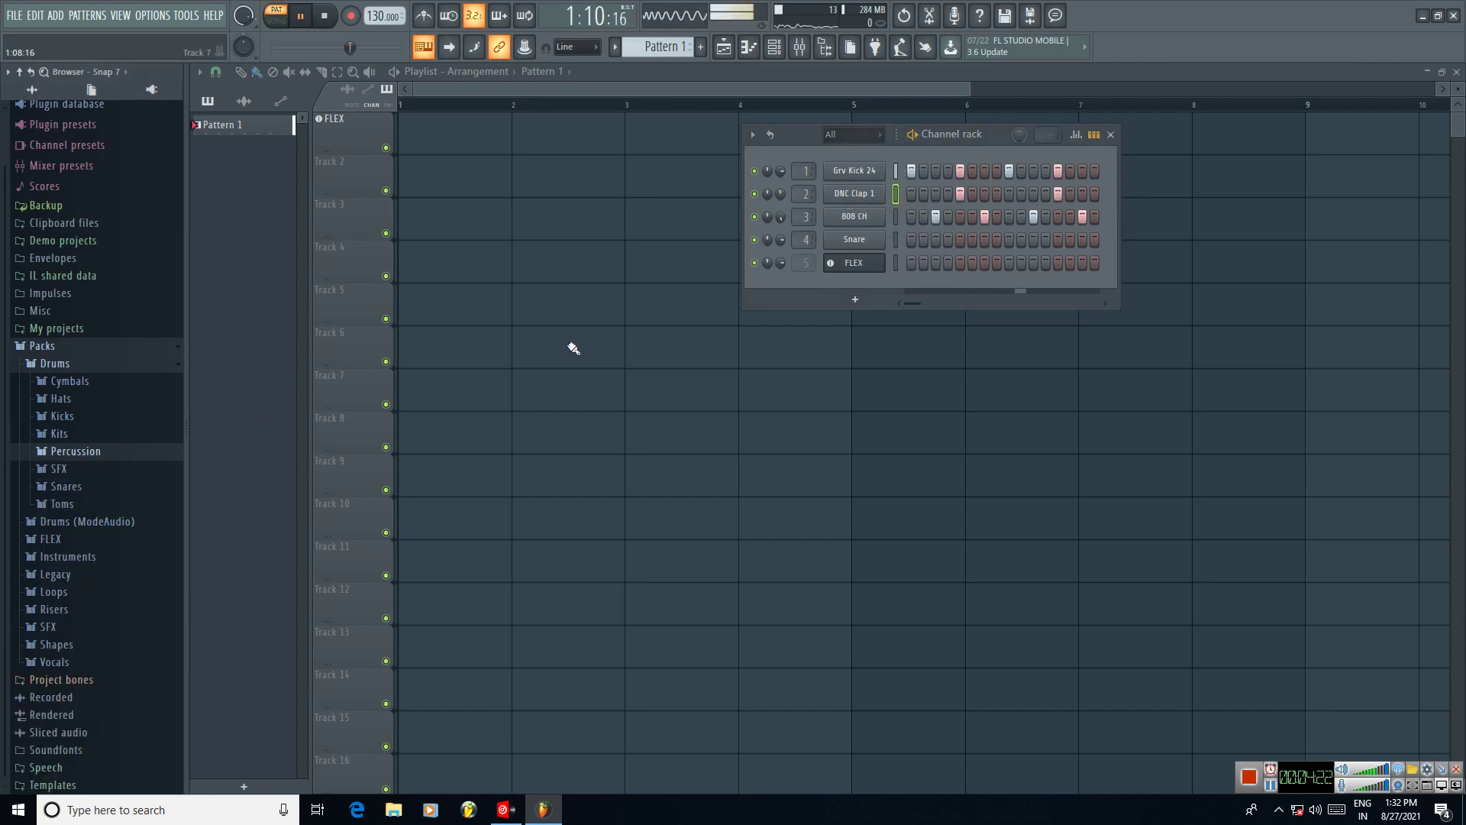
pyautogui.press('space')
pyautogui.press('F6')
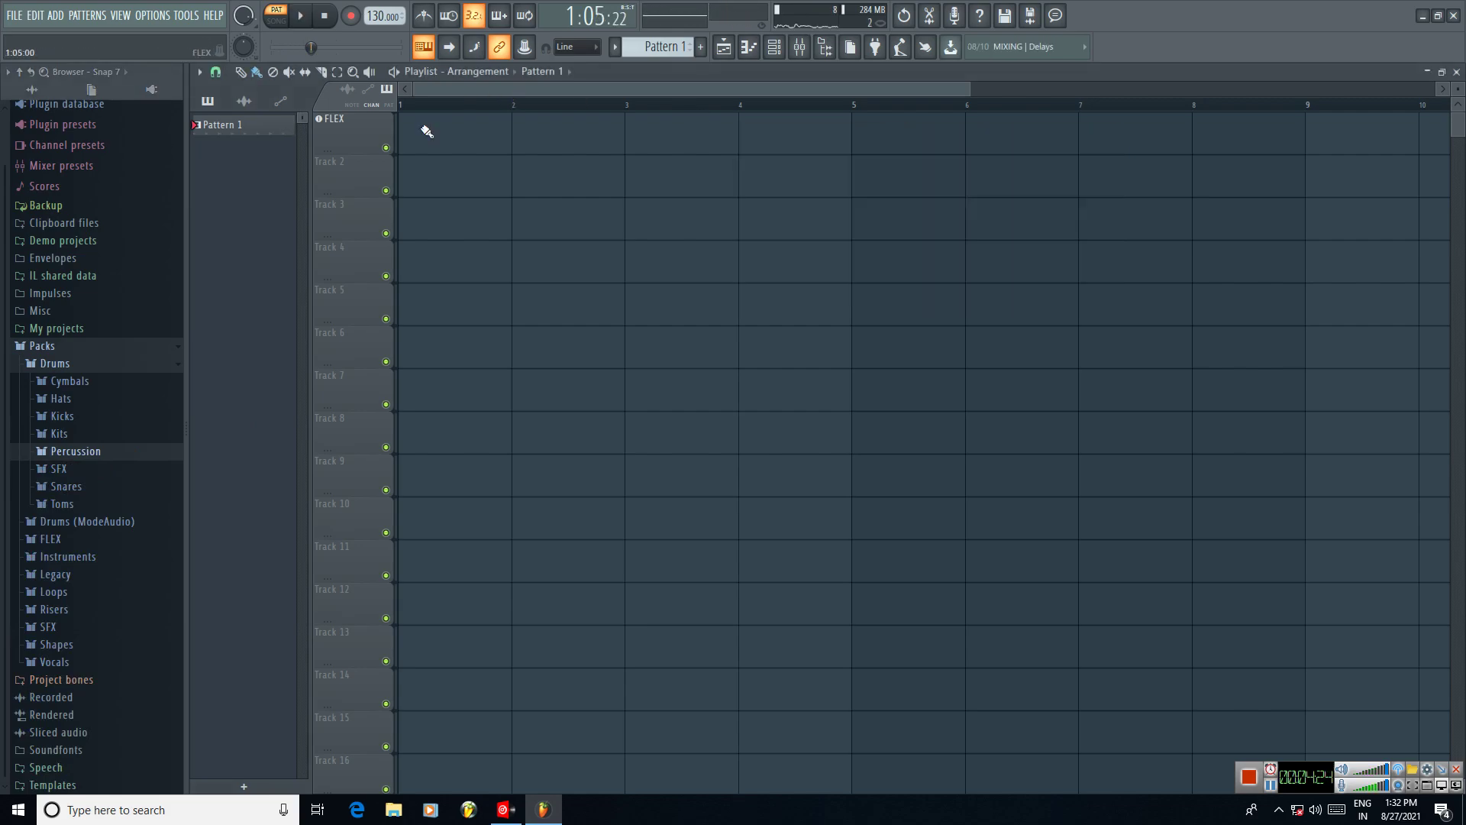
# Step: Place four Pattern 1 clips across bars 1 to 4 of the first playlist track and set playback to song mode
pyautogui.moveTo(406, 143); pyautogui.dragTo(903, 131)
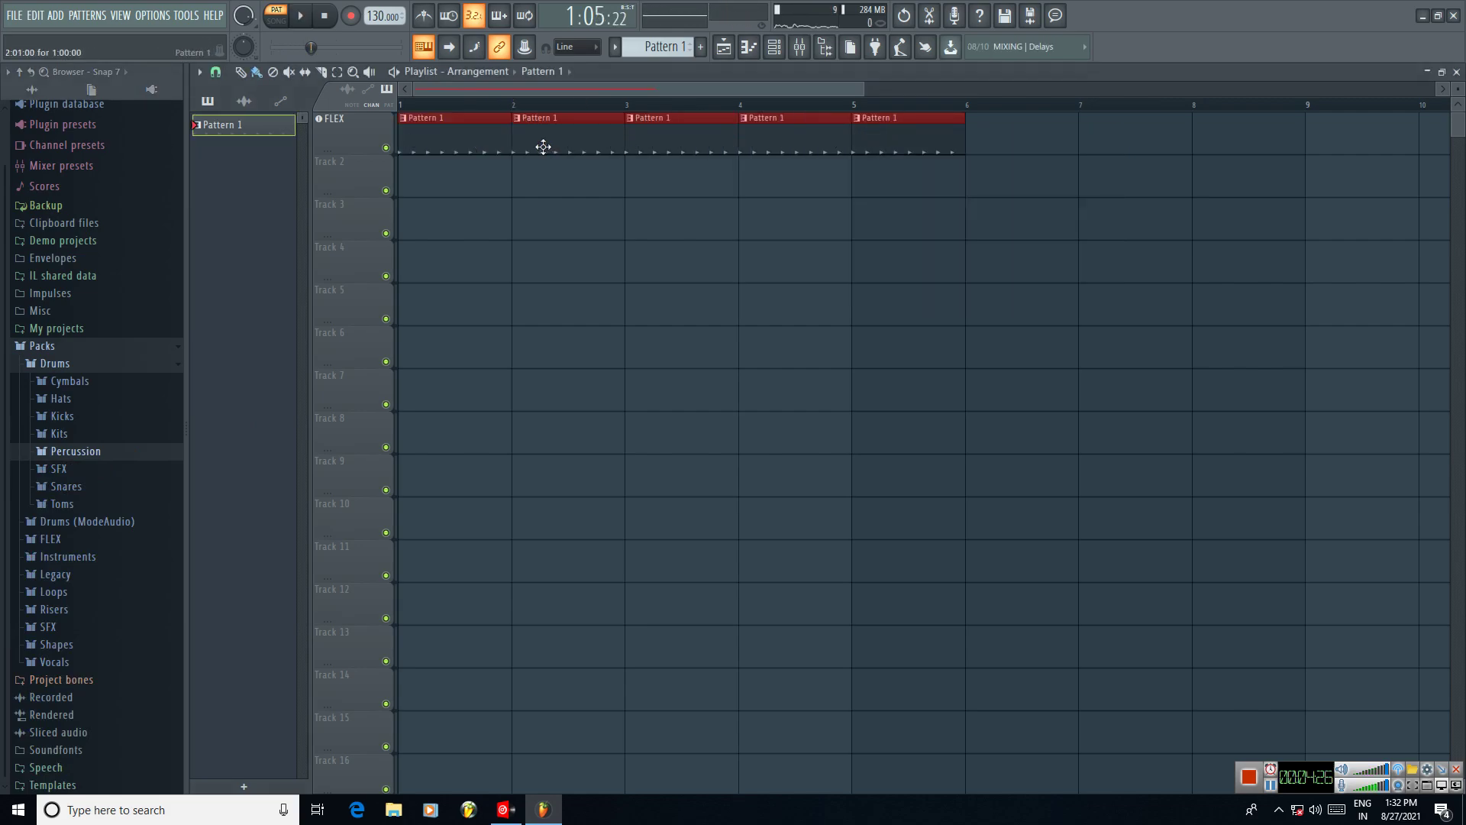
pyautogui.rightClick(886, 145)
pyautogui.press('l')
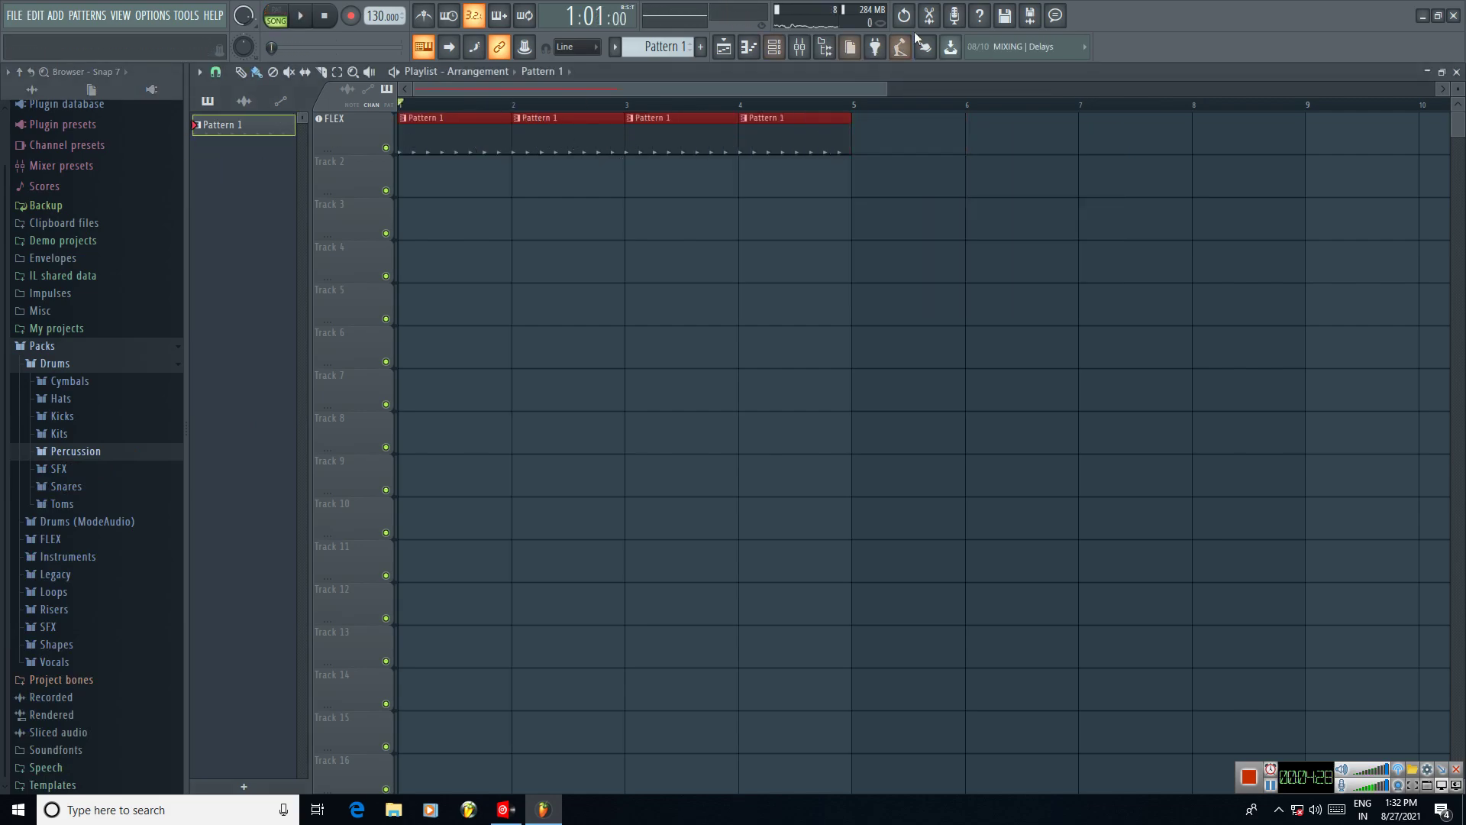
# Step: Create a new empty Pattern 2 and open the FLEX channel's piano roll
pyautogui.click(775, 47)
pyautogui.press('F4')
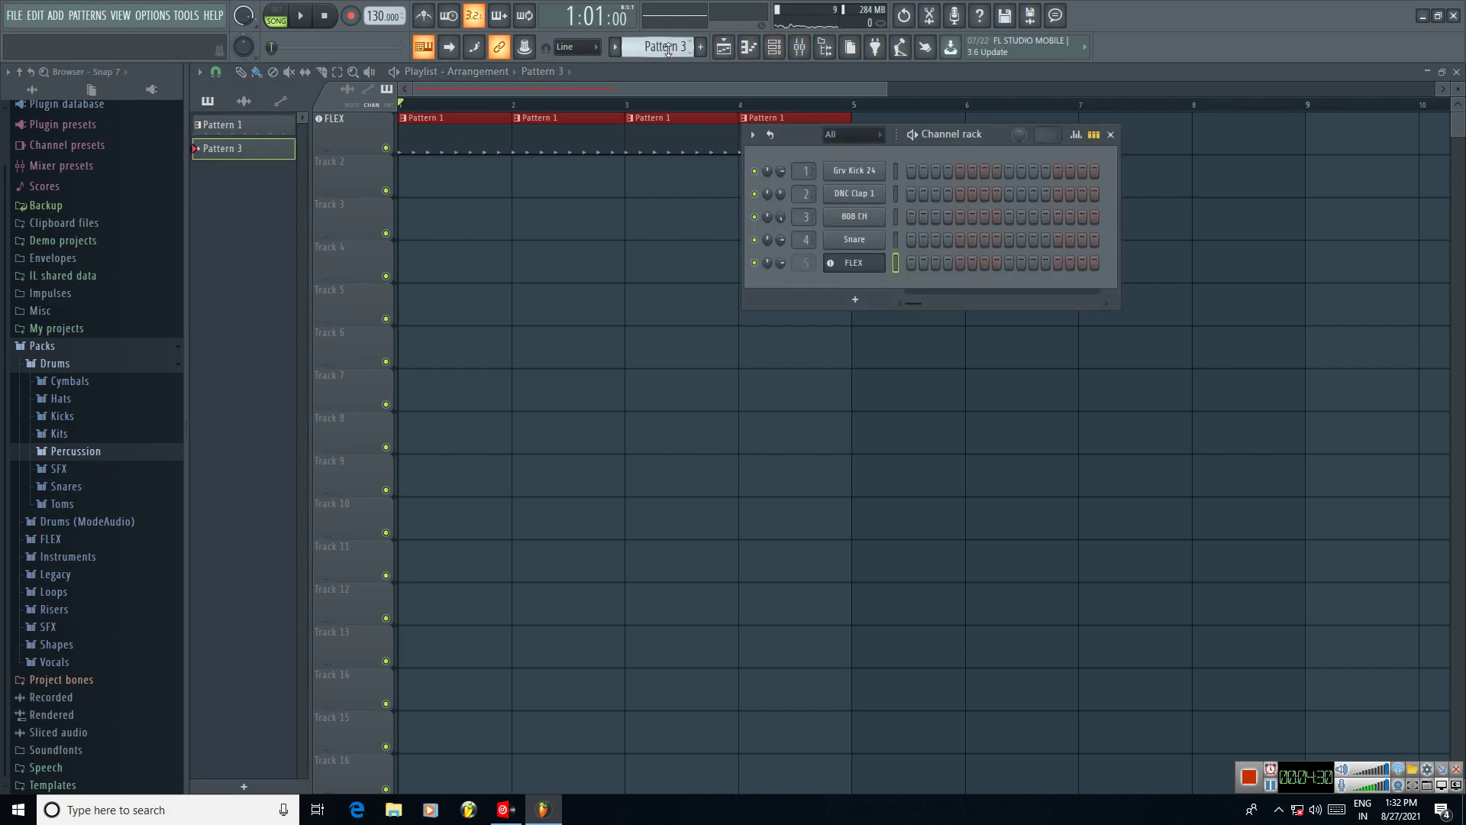
pyautogui.rightClick(869, 264)
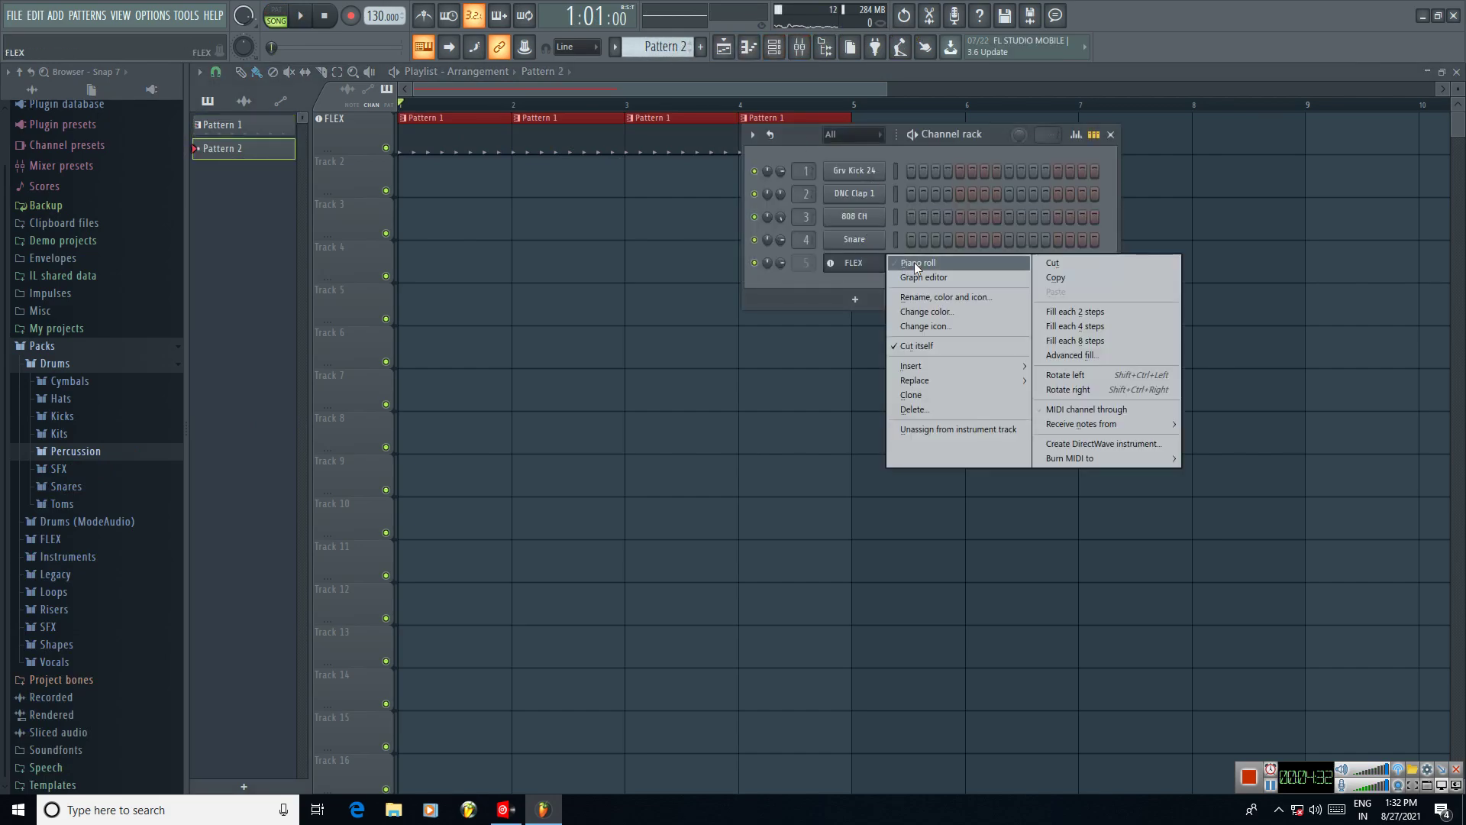
pyautogui.click(921, 264)
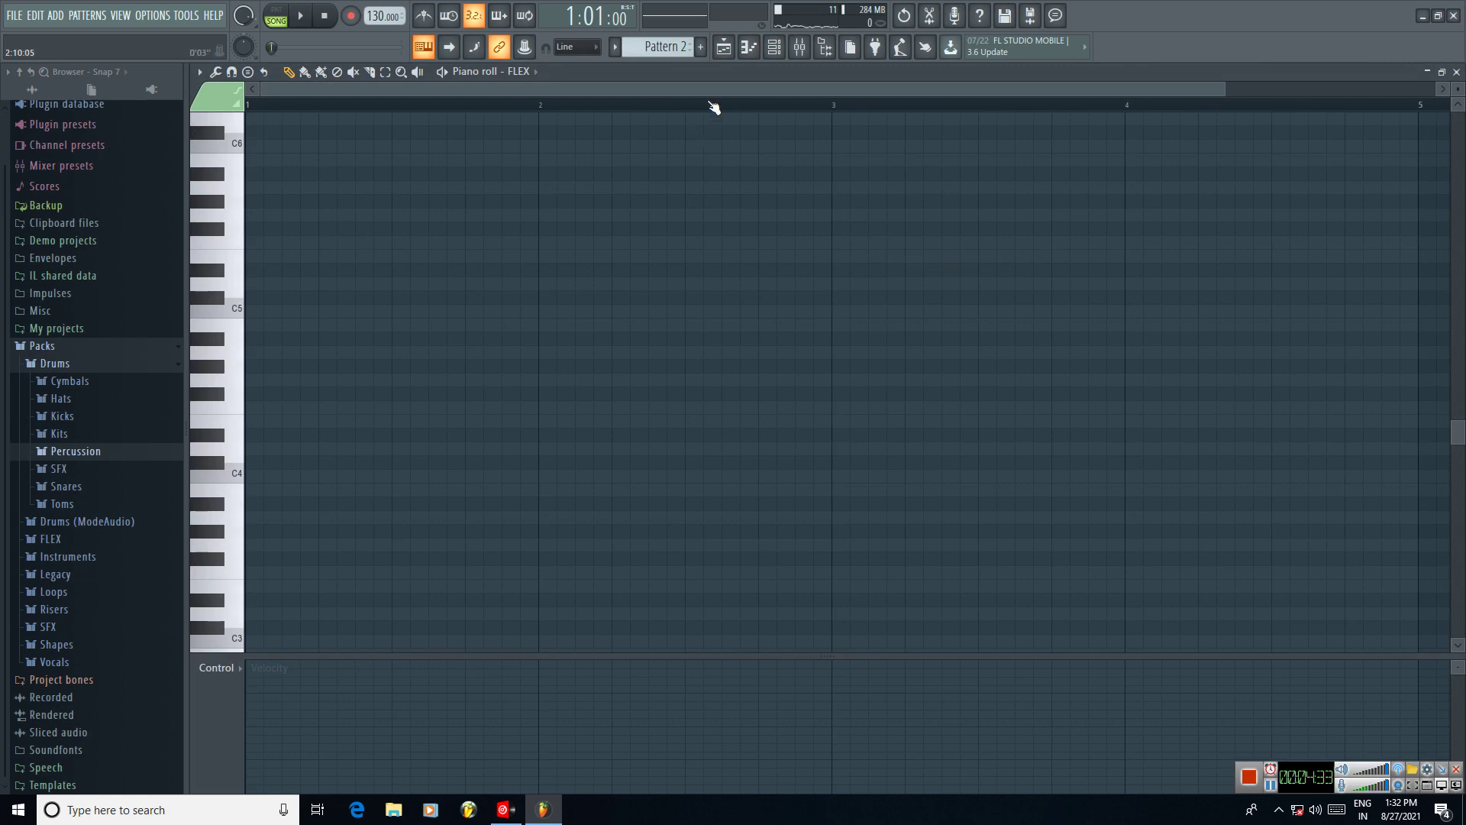
# Step: Reopen the FLEX instrument and load the Synpluck Saw preset from the Mobile Synth Pluck pack
pyautogui.click(774, 47)
pyautogui.click(849, 262)
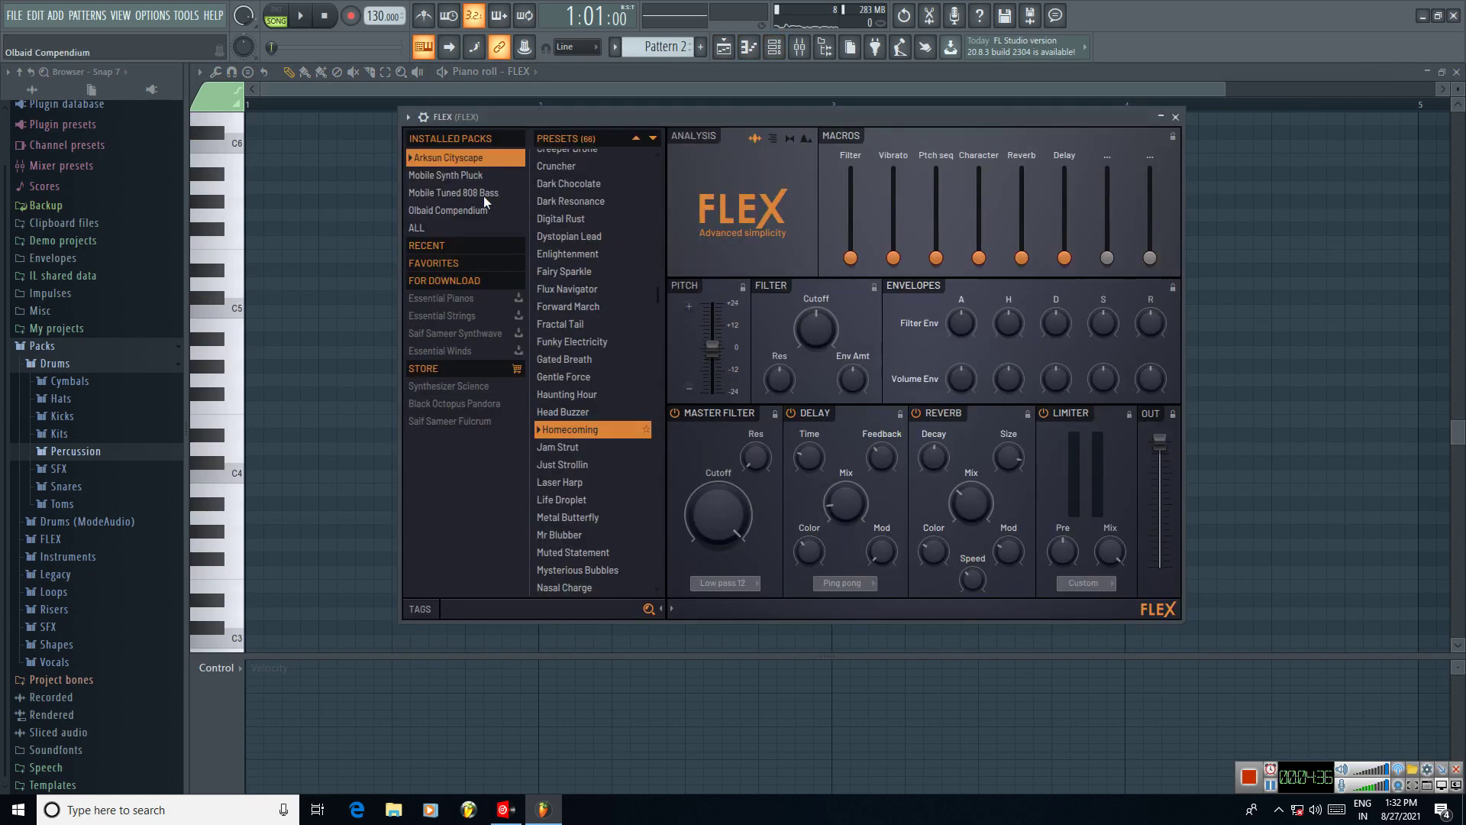
pyautogui.click(459, 175)
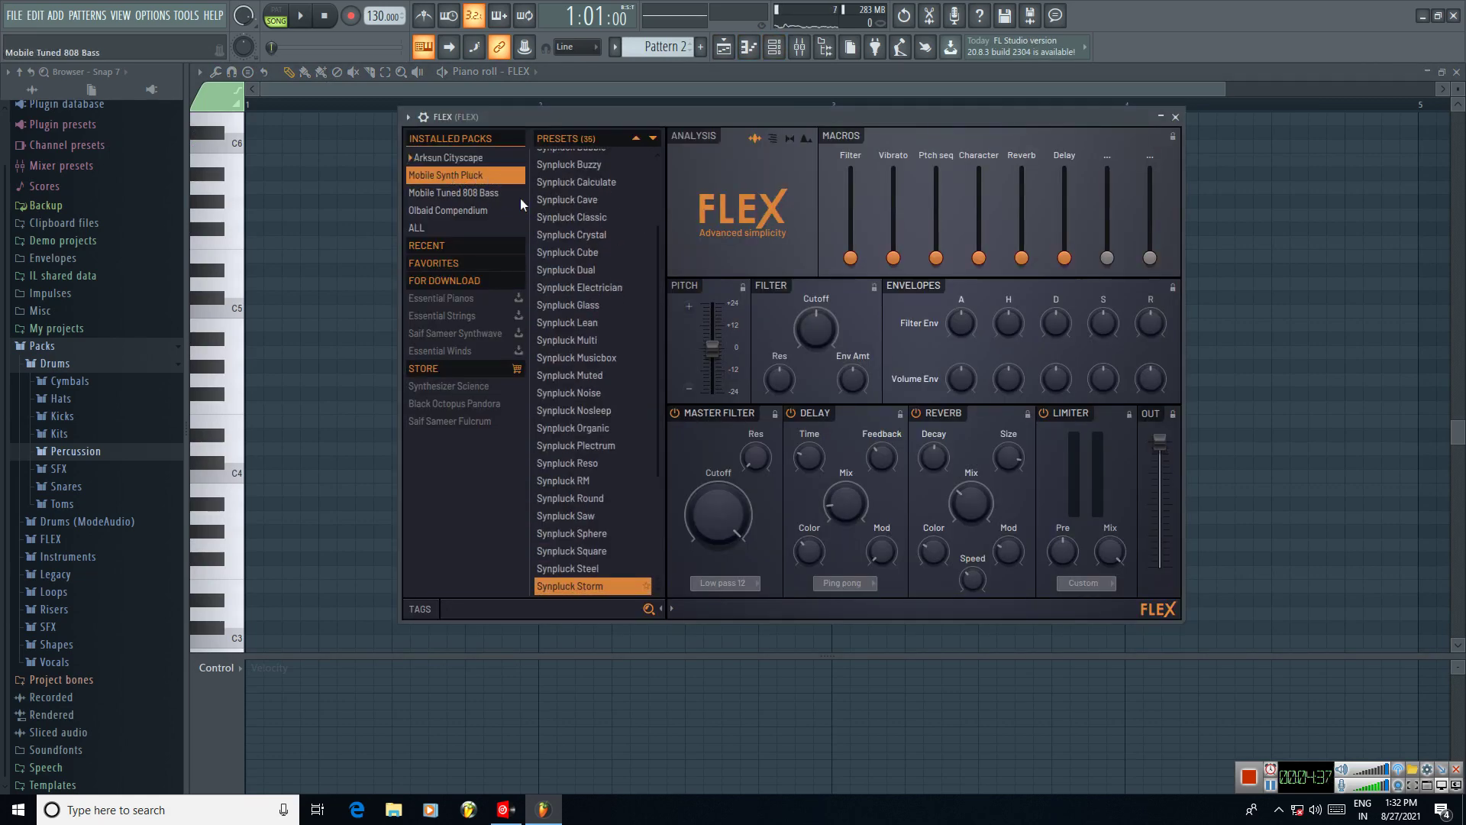
pyautogui.click(571, 517)
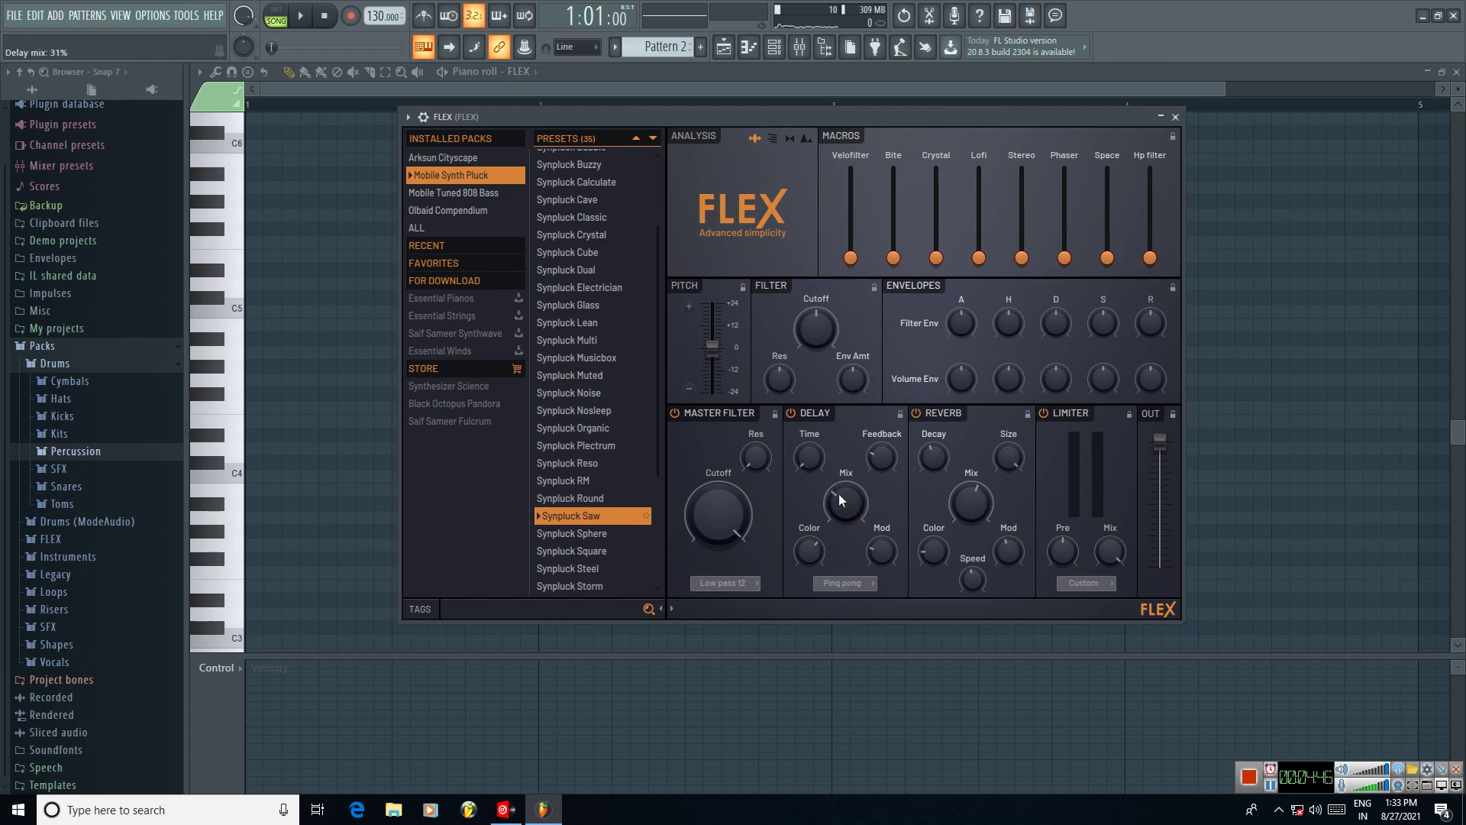
# Step: Turn off the FLEX delay and try toggling the reverb, limiter and master filter sections
pyautogui.click(942, 420)
pyautogui.click(933, 420)
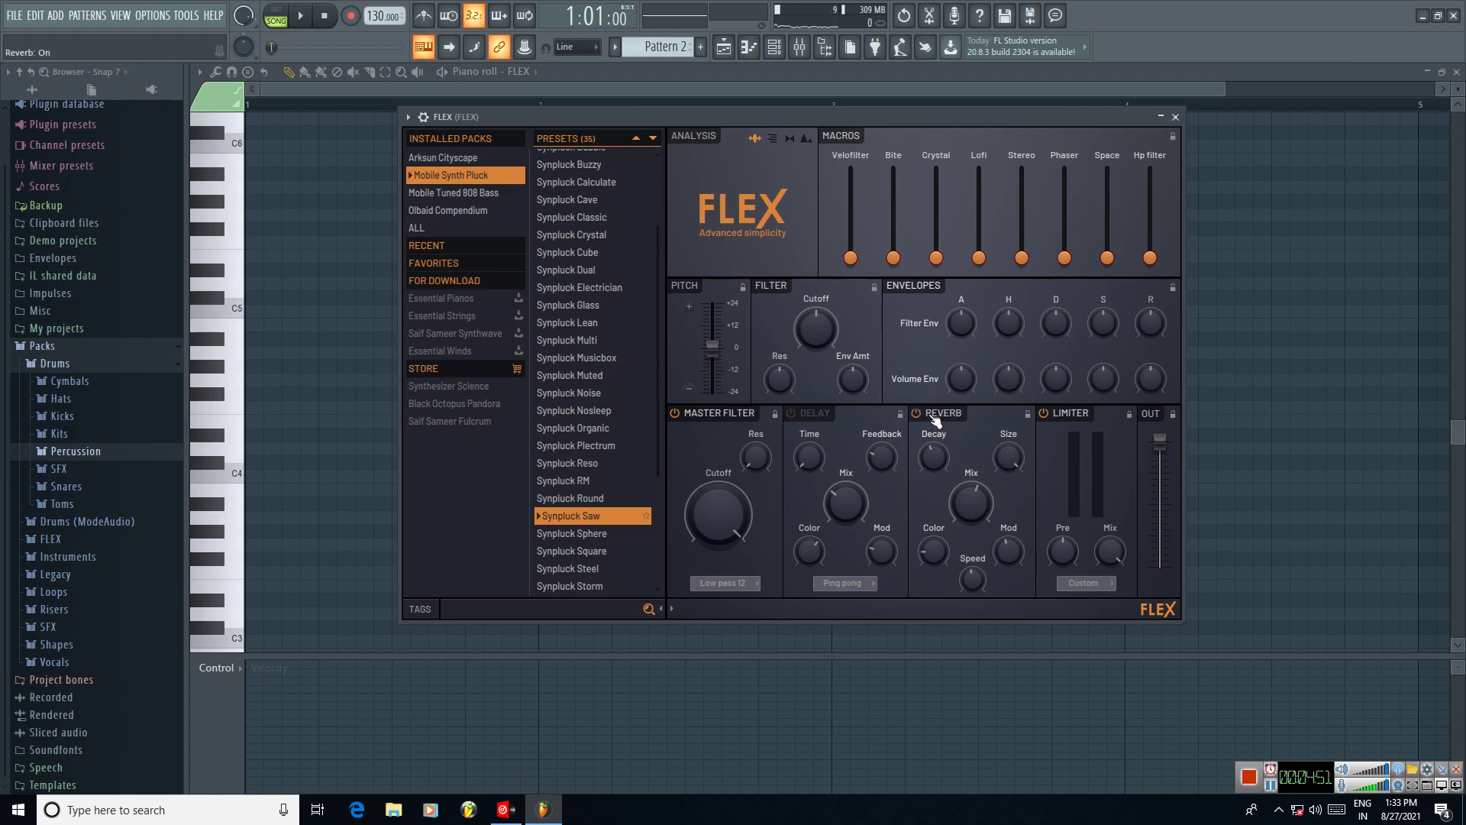
pyautogui.click(814, 413)
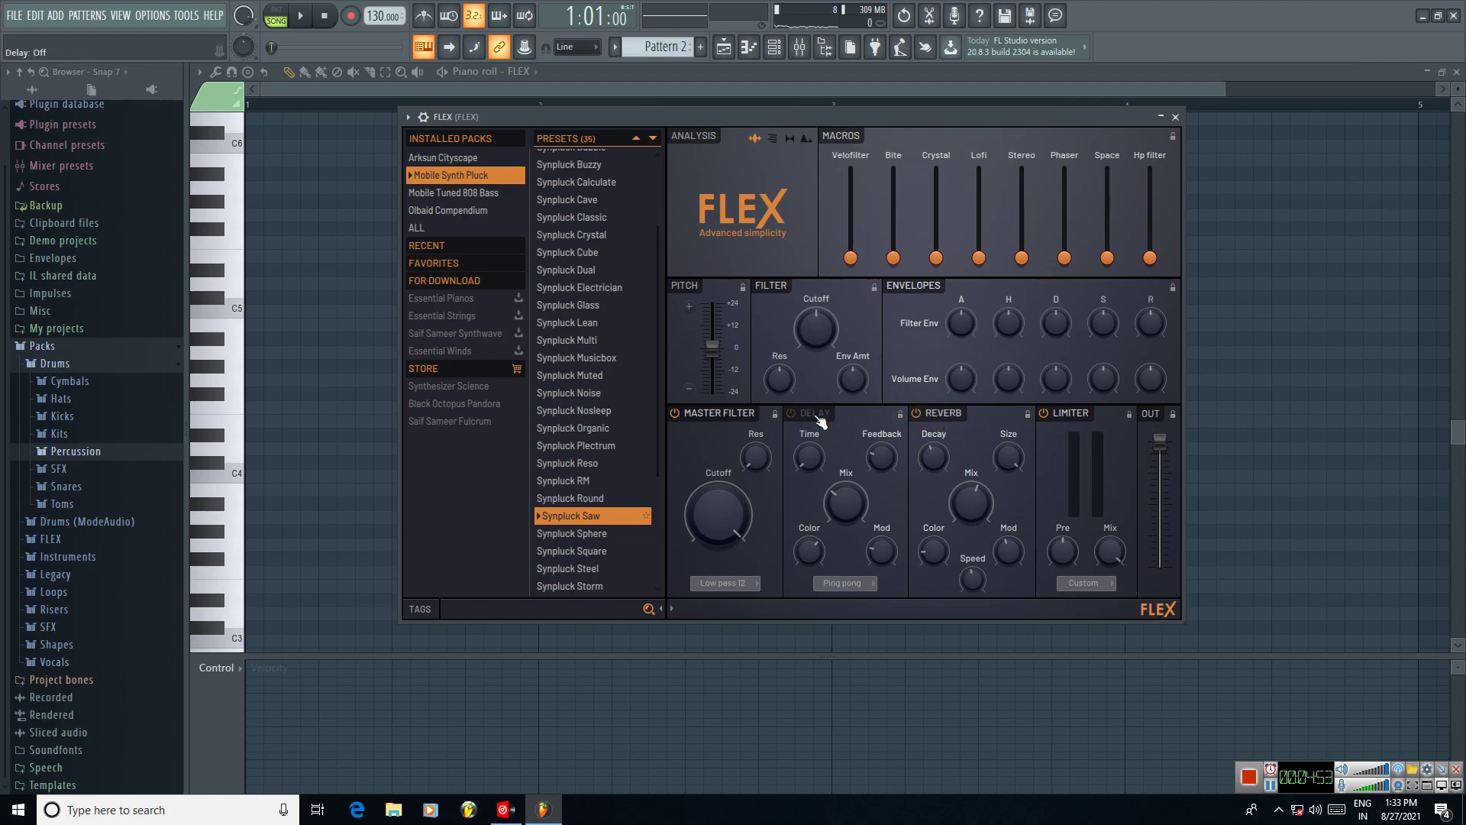
pyautogui.click(1061, 417)
pyautogui.click(710, 419)
pyautogui.click(710, 418)
# Step: Return to the FLEX piano roll and sound keys around C5 and C4 on its keyboard
pyautogui.click(751, 48)
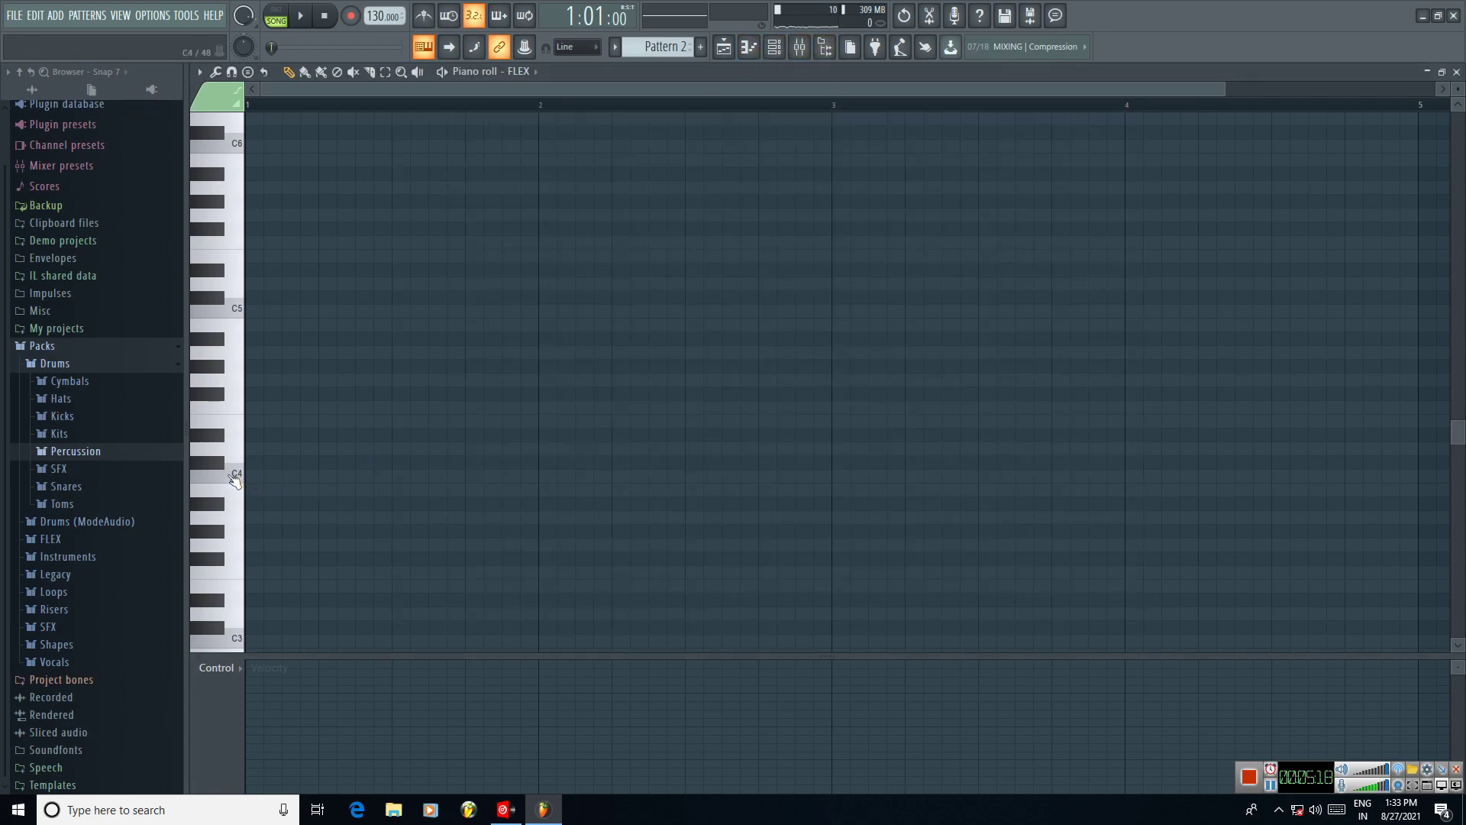
pyautogui.click(242, 313)
pyautogui.click(235, 487)
# Step: Place a one-step C4 note on the fourth step of bar 1 in the FLEX piano roll
pyautogui.moveTo(1221, 87); pyautogui.dragTo(1386, 87)
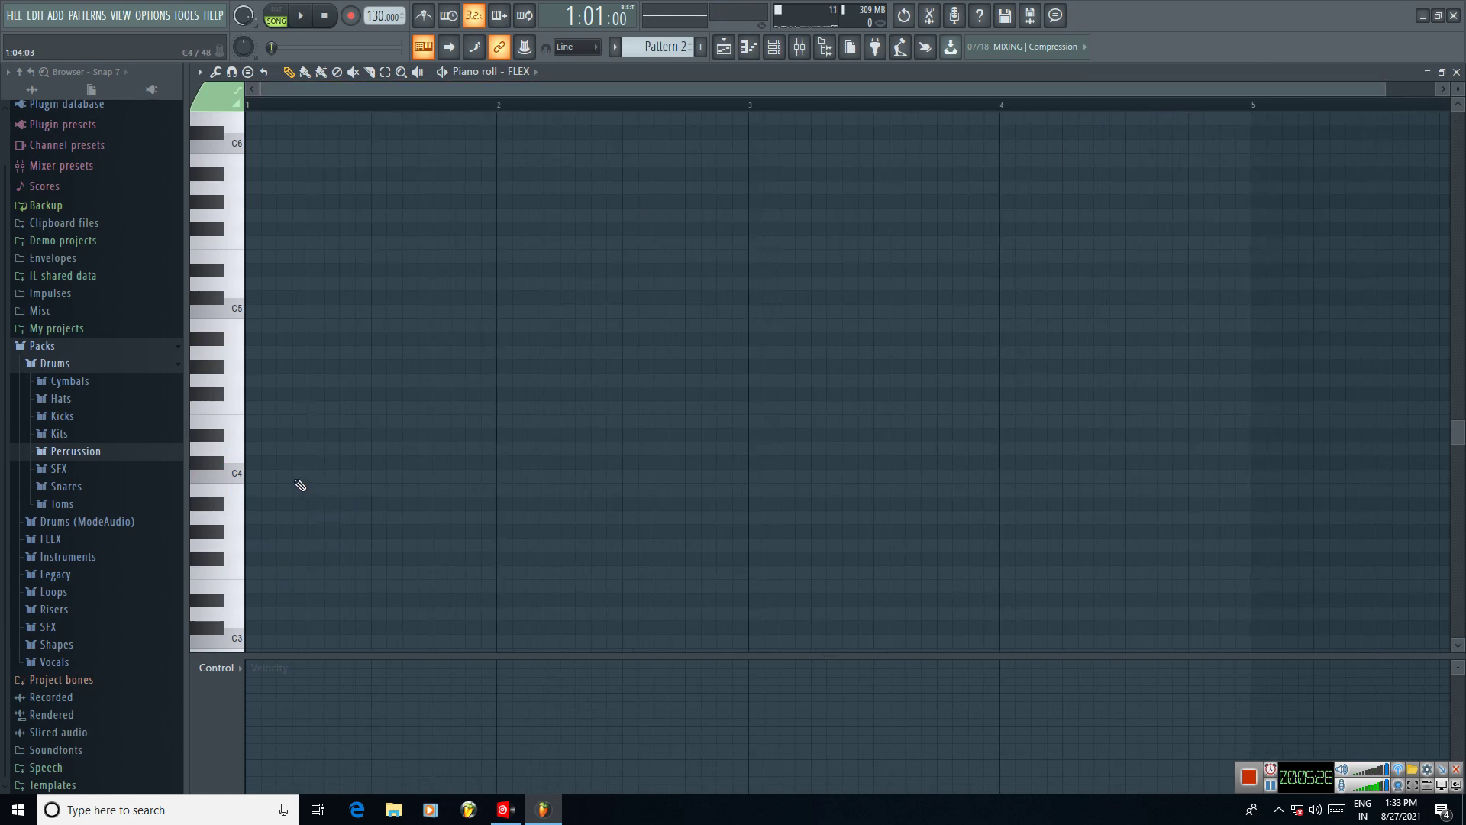
pyautogui.click(301, 485)
pyautogui.moveTo(801, 484); pyautogui.dragTo(309, 479)
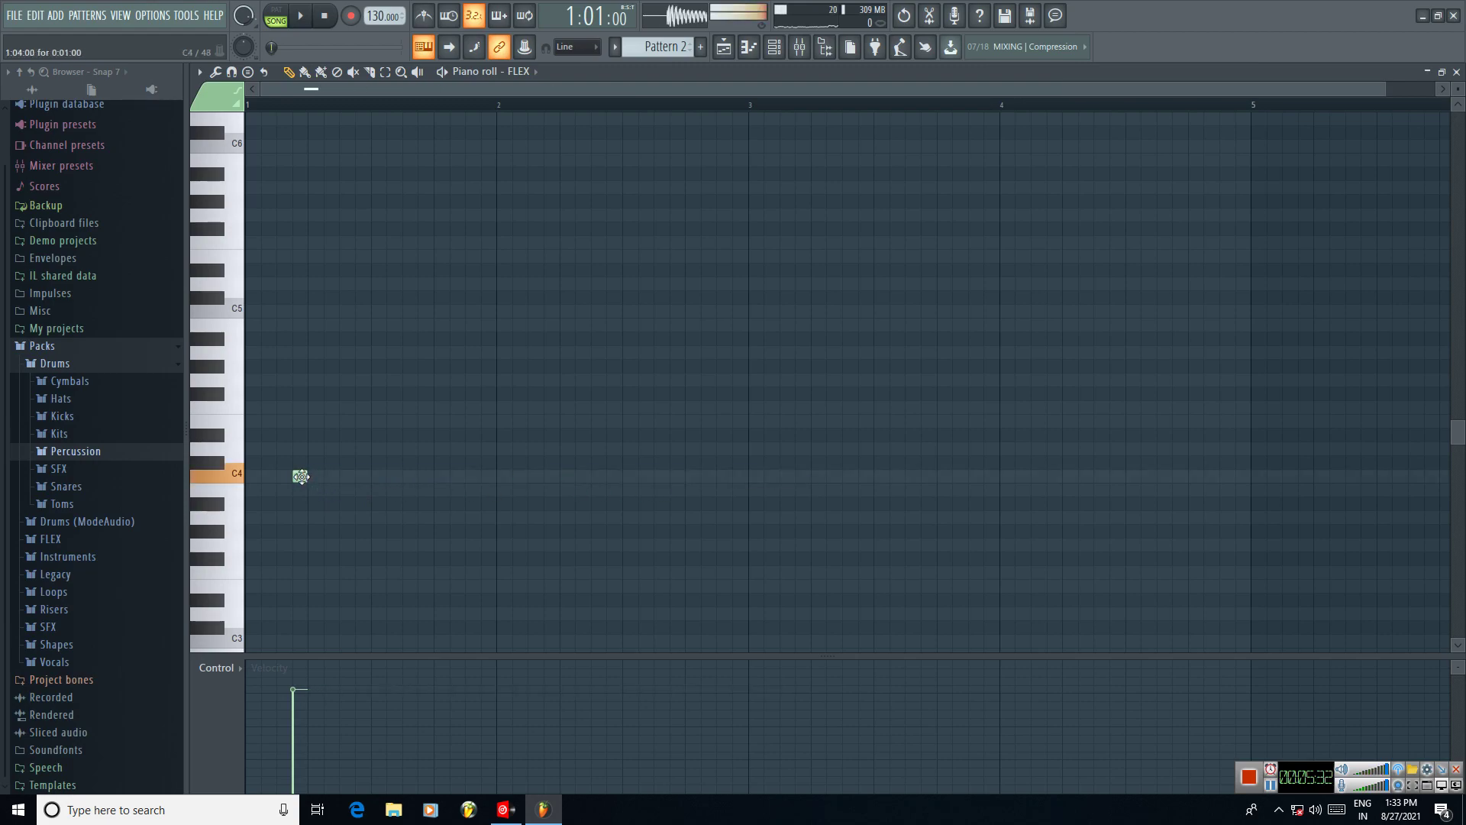
# Step: Add E4 and G4 above the C4 on step 4, then repeat the C4-E4-G4 chord on step 7 of bar 1
pyautogui.click(300, 420)
pyautogui.click(300, 379)
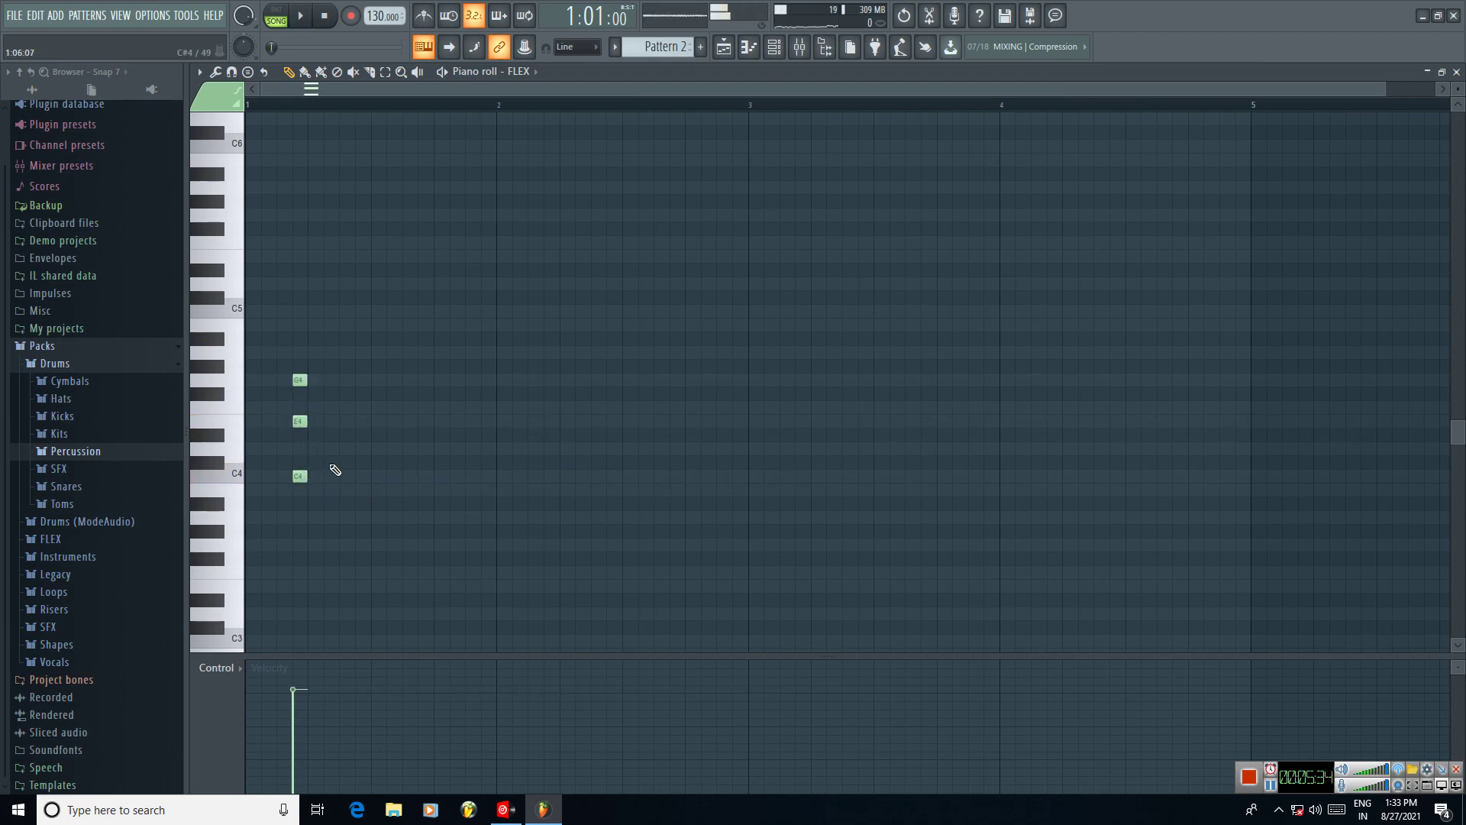
pyautogui.click(347, 476)
pyautogui.click(346, 420)
pyautogui.click(347, 380)
# Step: Select both C4-E4-G4 chords and copy them to steps 12 and 15 of bar 1 with the Paint tool
pyautogui.moveTo(386, 345); pyautogui.dragTo(278, 526)
pyautogui.click(304, 71)
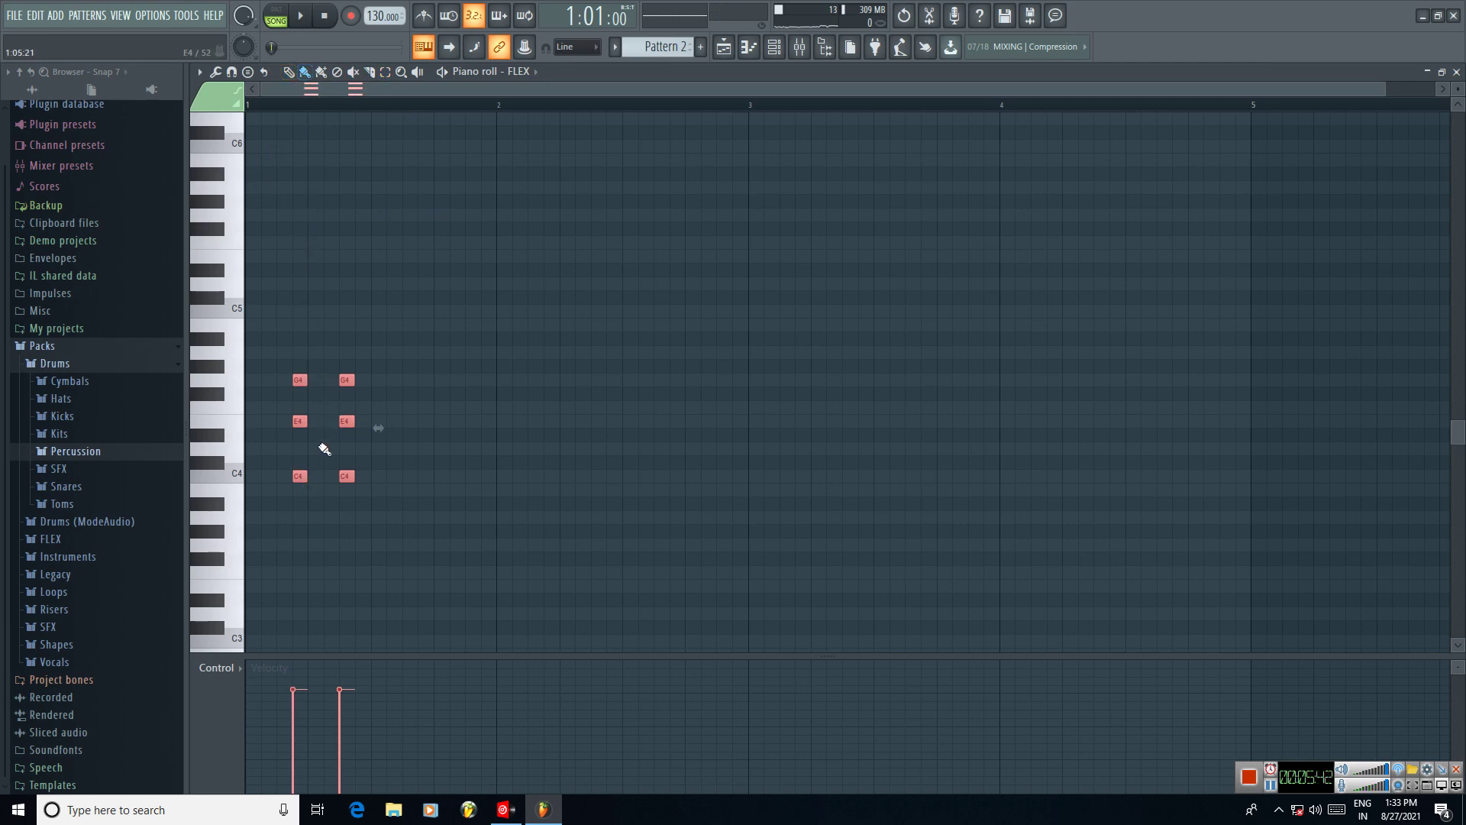
pyautogui.moveTo(307, 479); pyautogui.dragTo(421, 483)
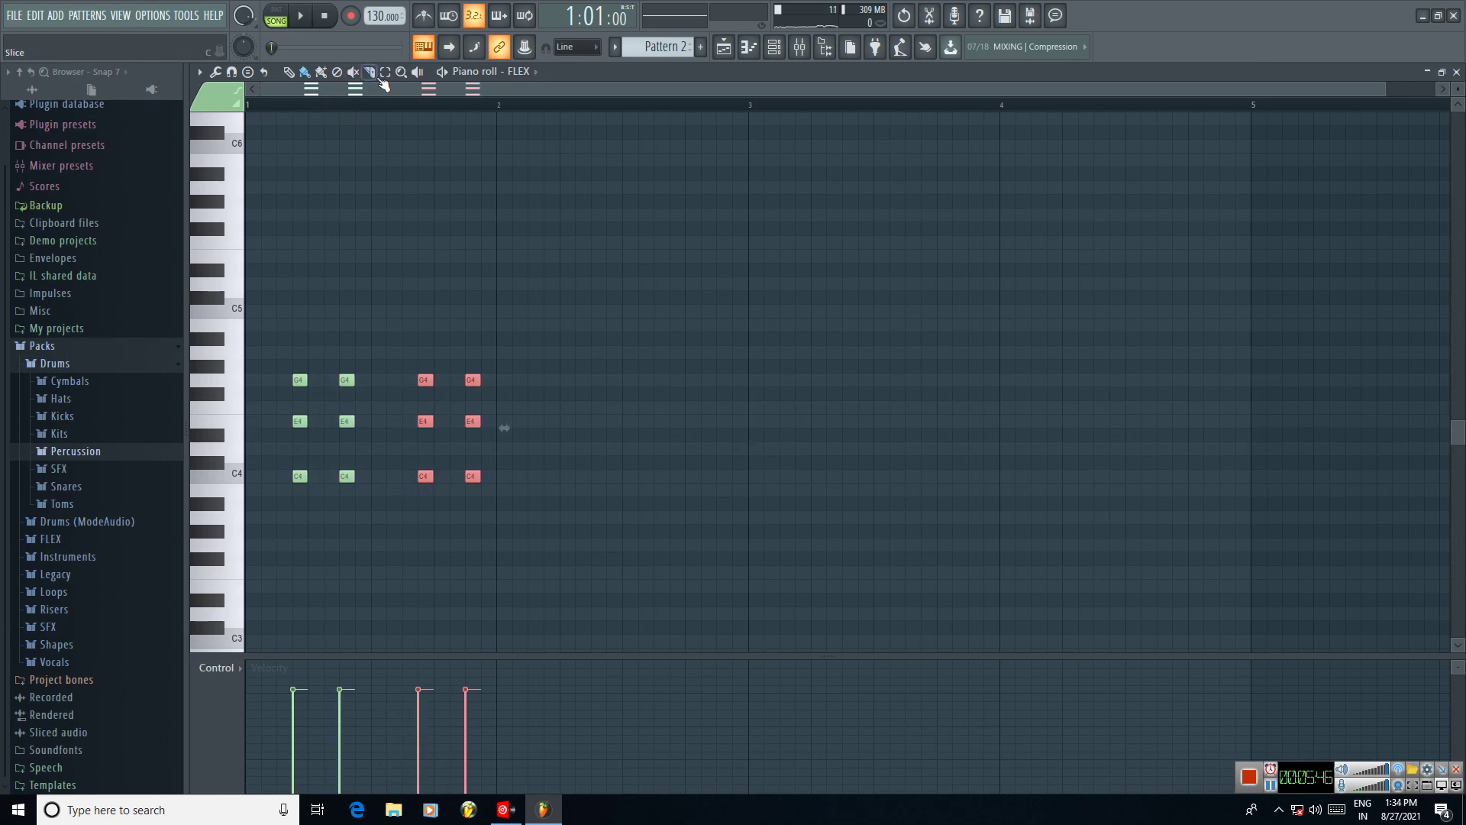
# Step: Copy bar 1's chords to bars 2, 3 and 4, transposed to start on B3, A#3 and B3, and play them back
pyautogui.moveTo(248, 348); pyautogui.dragTo(556, 588)
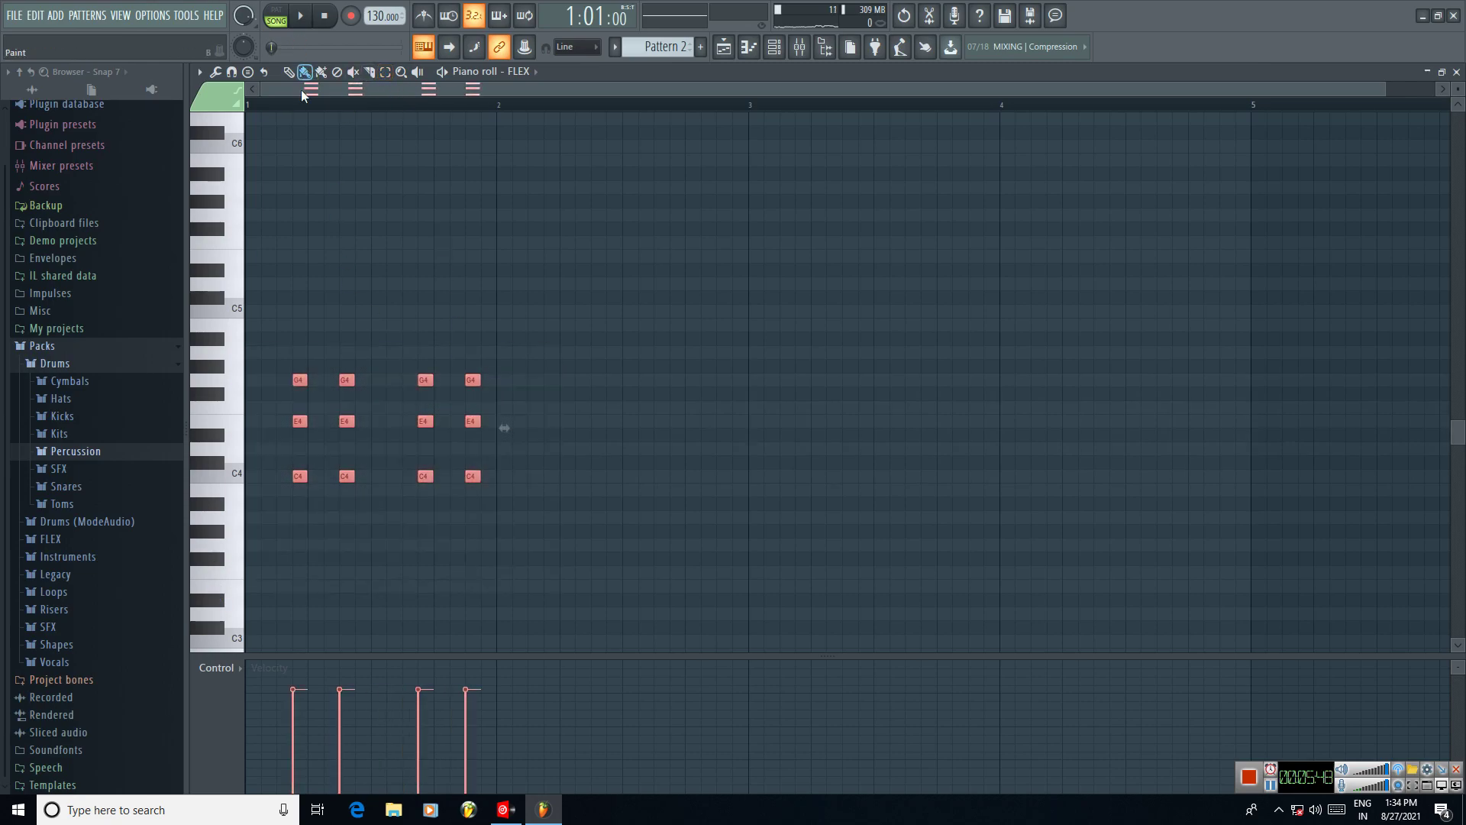
pyautogui.moveTo(300, 477)
pyautogui.mouseDown()
pyautogui.moveTo(616, 476)
pyautogui.moveTo(299, 476)
pyautogui.moveTo(844, 497)
pyautogui.moveTo(802, 509)
pyautogui.moveTo(1023, 507)
pyautogui.moveTo(1052, 491)
pyautogui.moveTo(1040, 492)
pyautogui.mouseUp()
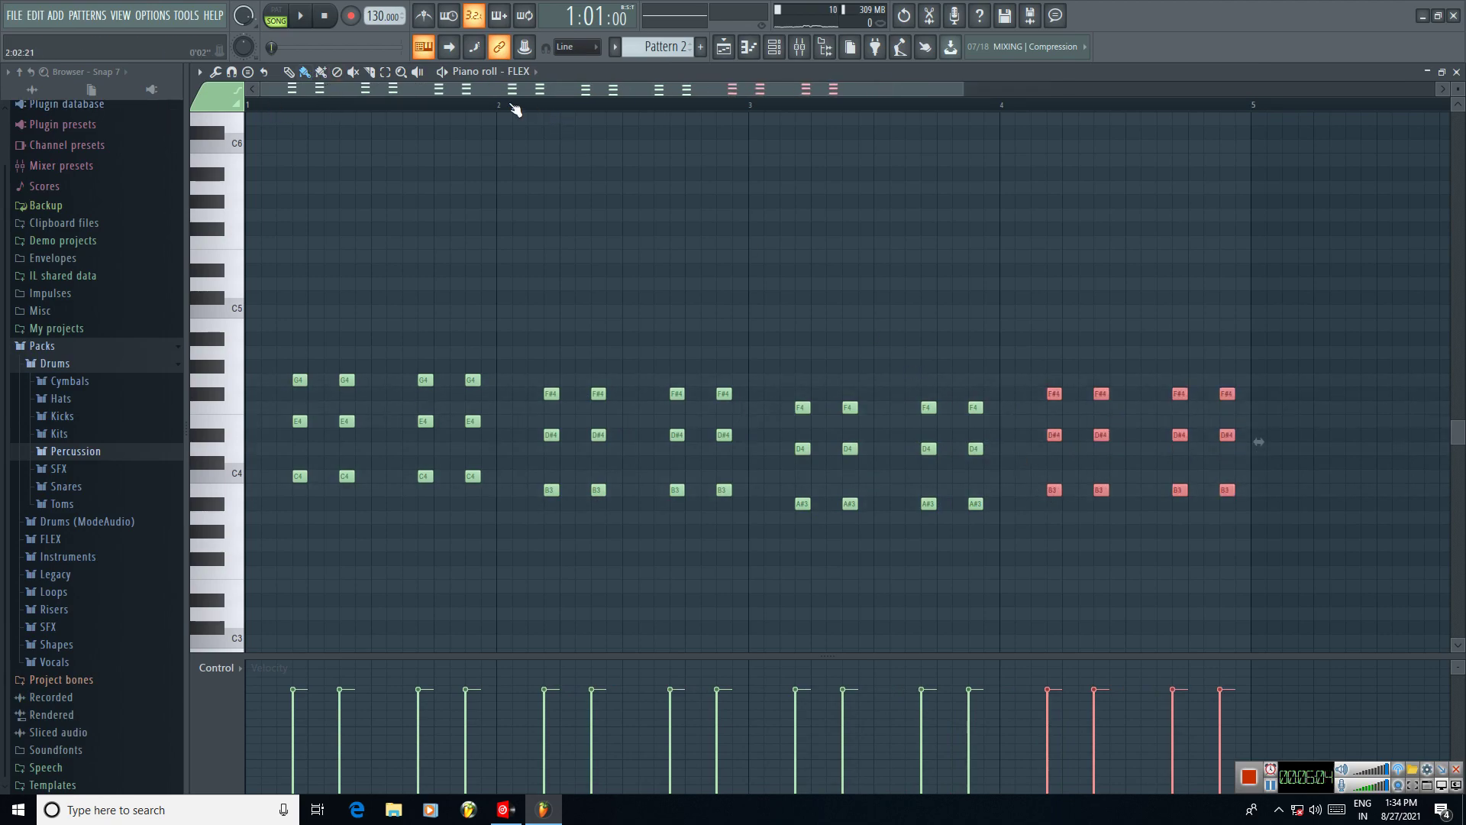
pyautogui.press('space')
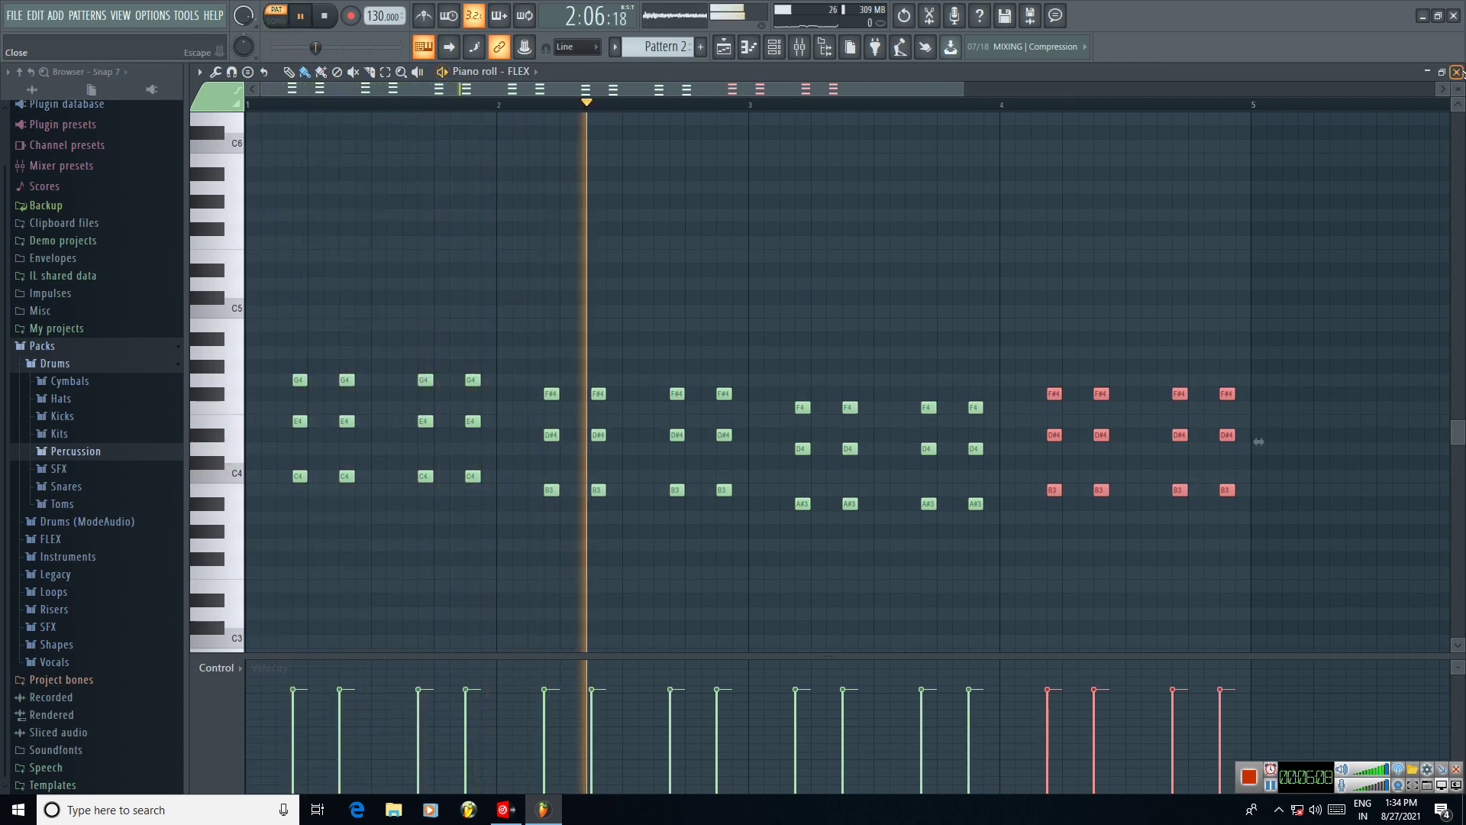
# Step: Place Pattern 2 on Track 2 at bar 1 of the playlist, delete the extra clip at bar 5, and stop playback
pyautogui.press('F7')
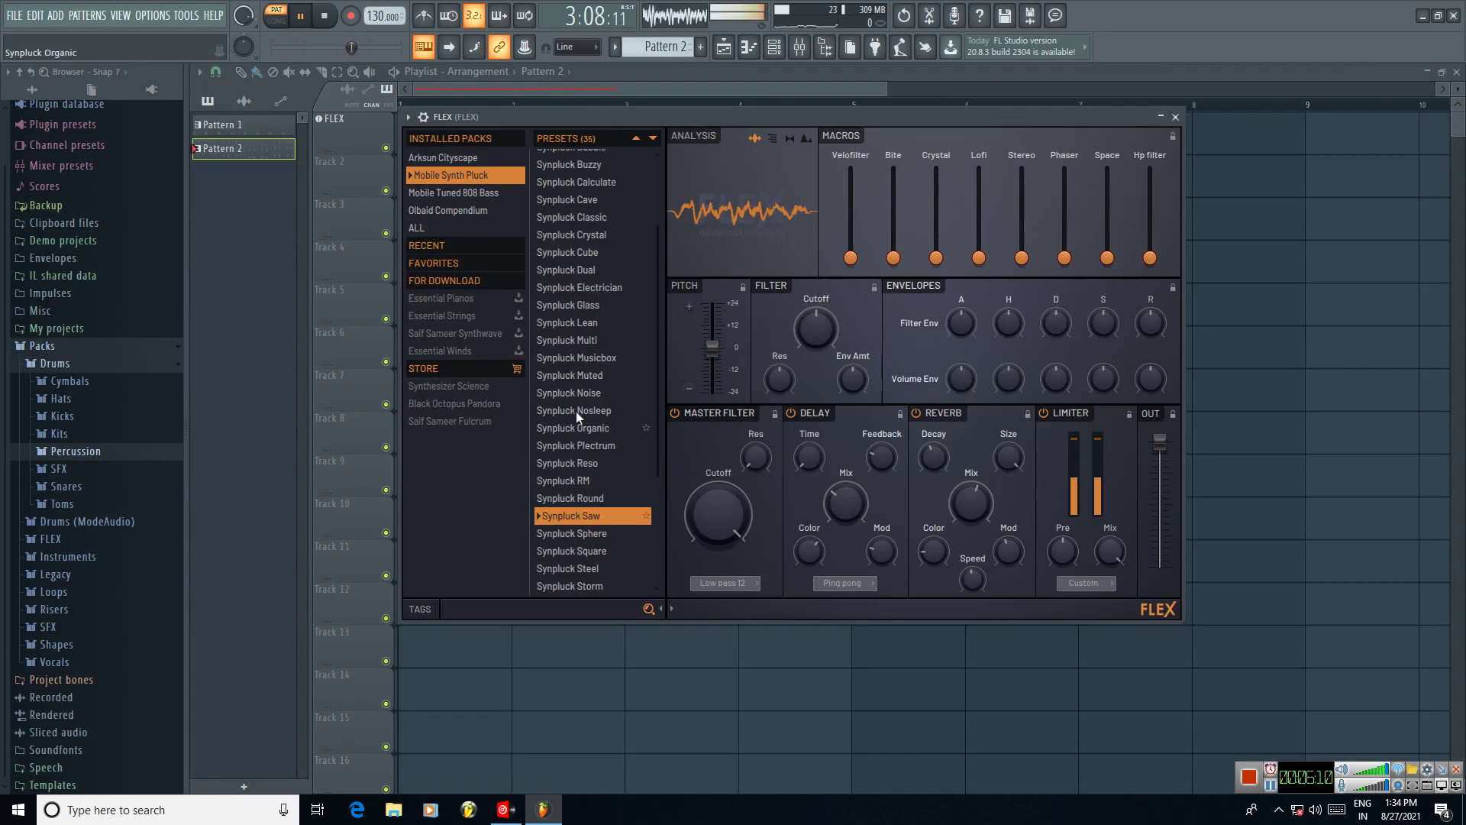
pyautogui.click(546, 105)
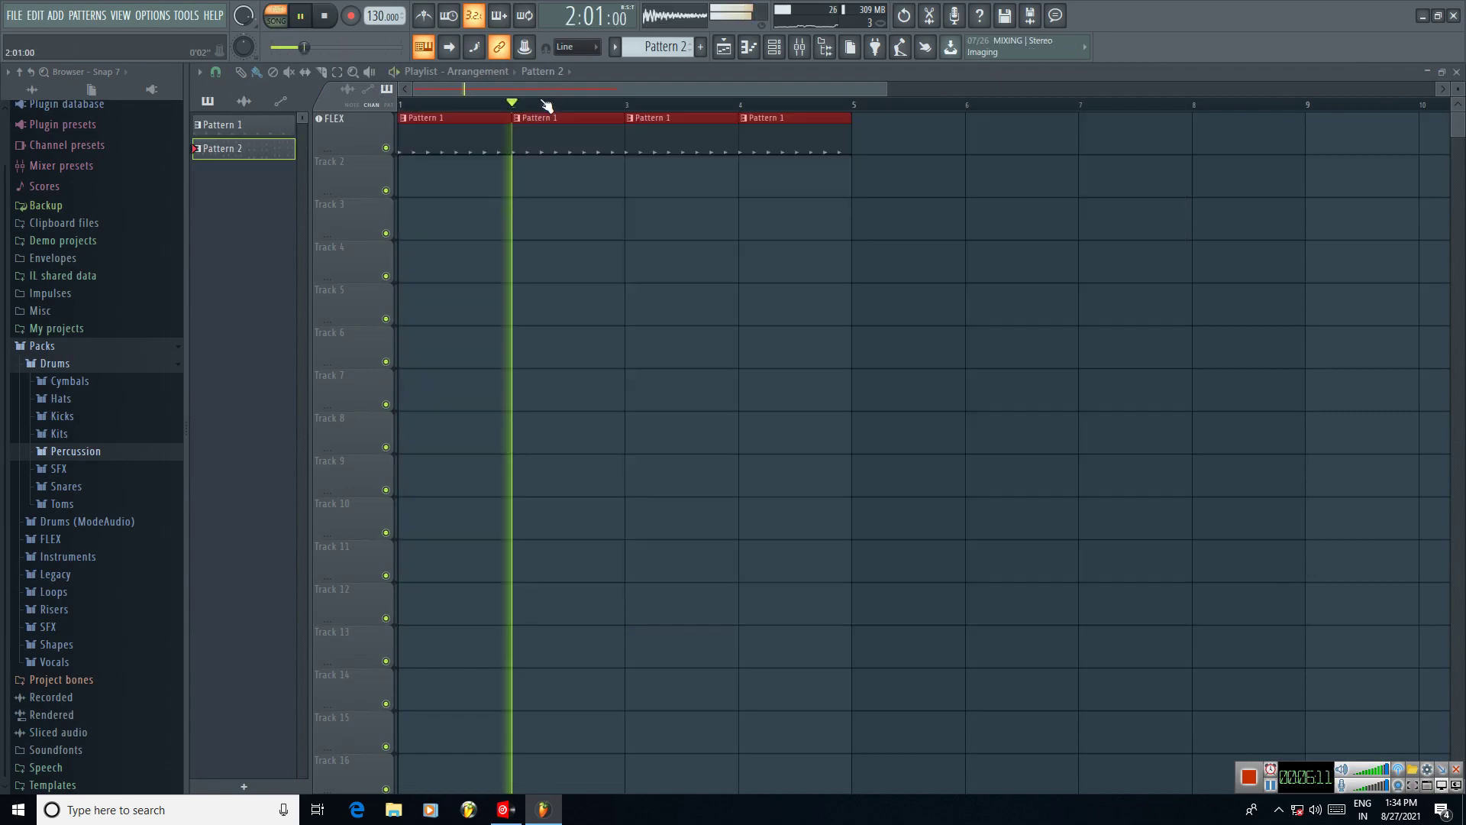
pyautogui.click(402, 186)
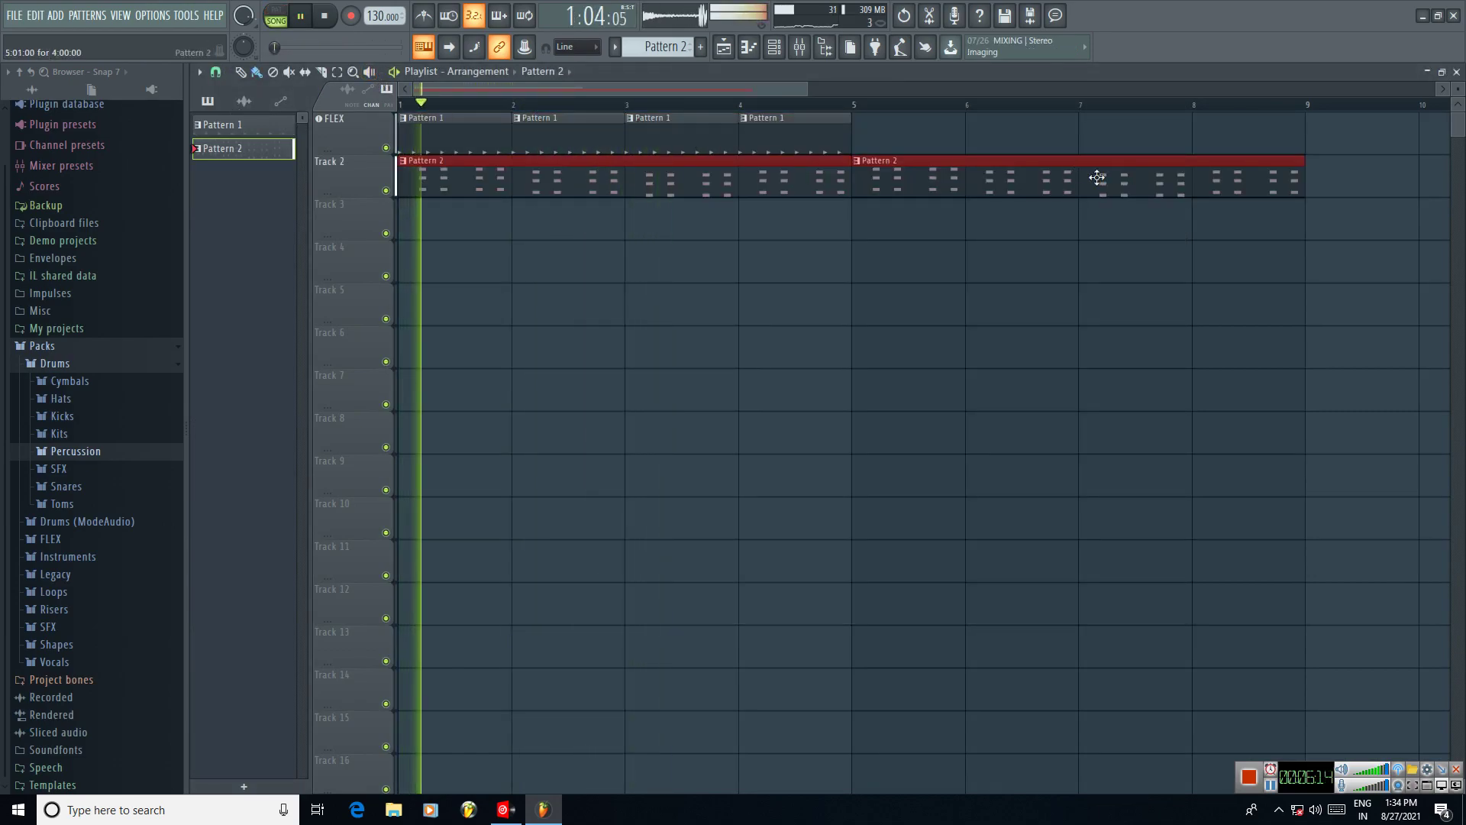
pyautogui.rightClick(992, 183)
pyautogui.moveTo(887, 90); pyautogui.dragTo(811, 89)
pyautogui.click(300, 15)
# Step: Reopen FLEX from the channel rack, move its window aside, load the Synpluck Muted preset and play the song
pyautogui.click(774, 46)
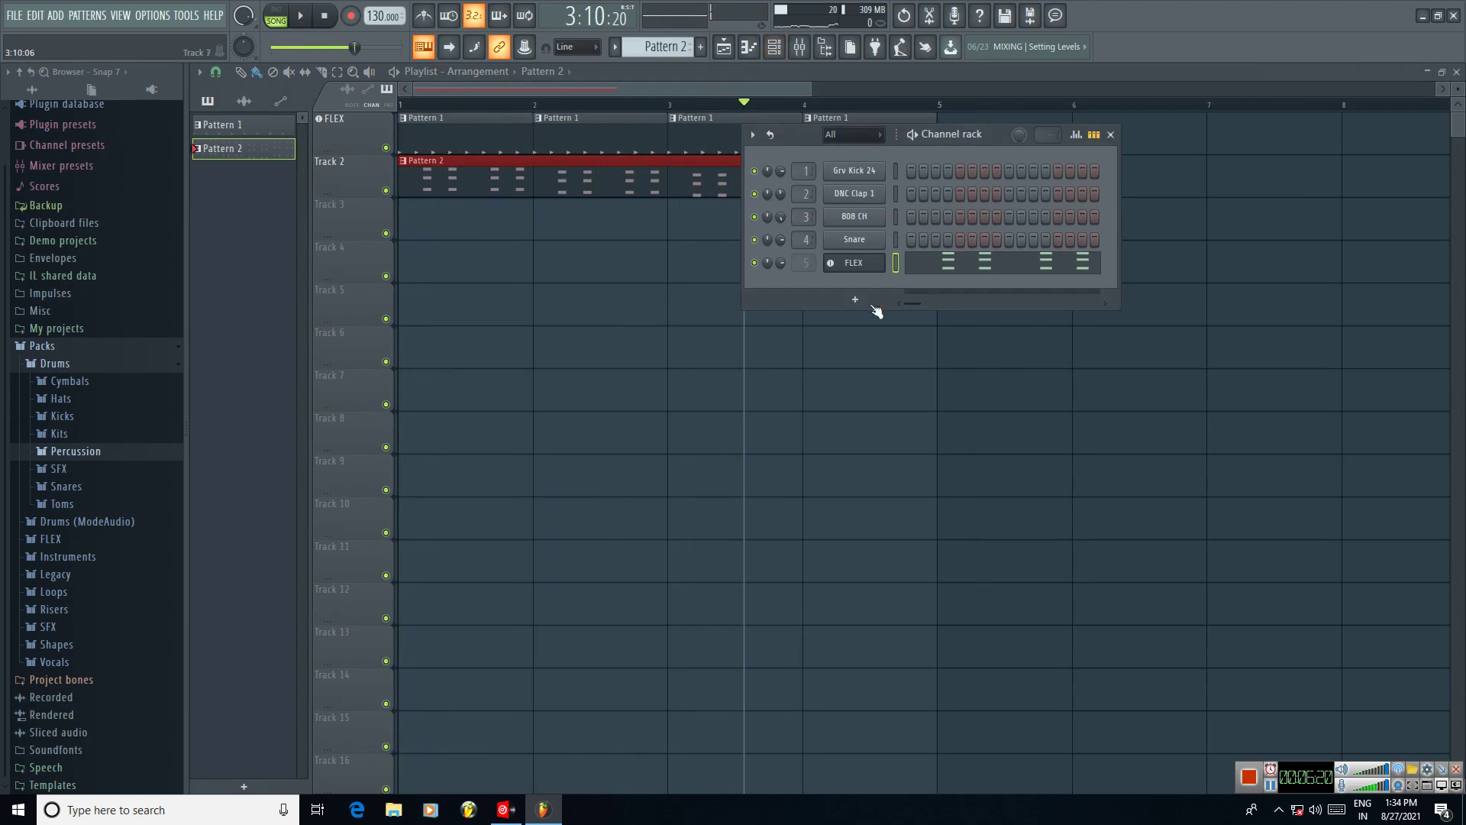
pyautogui.click(869, 267)
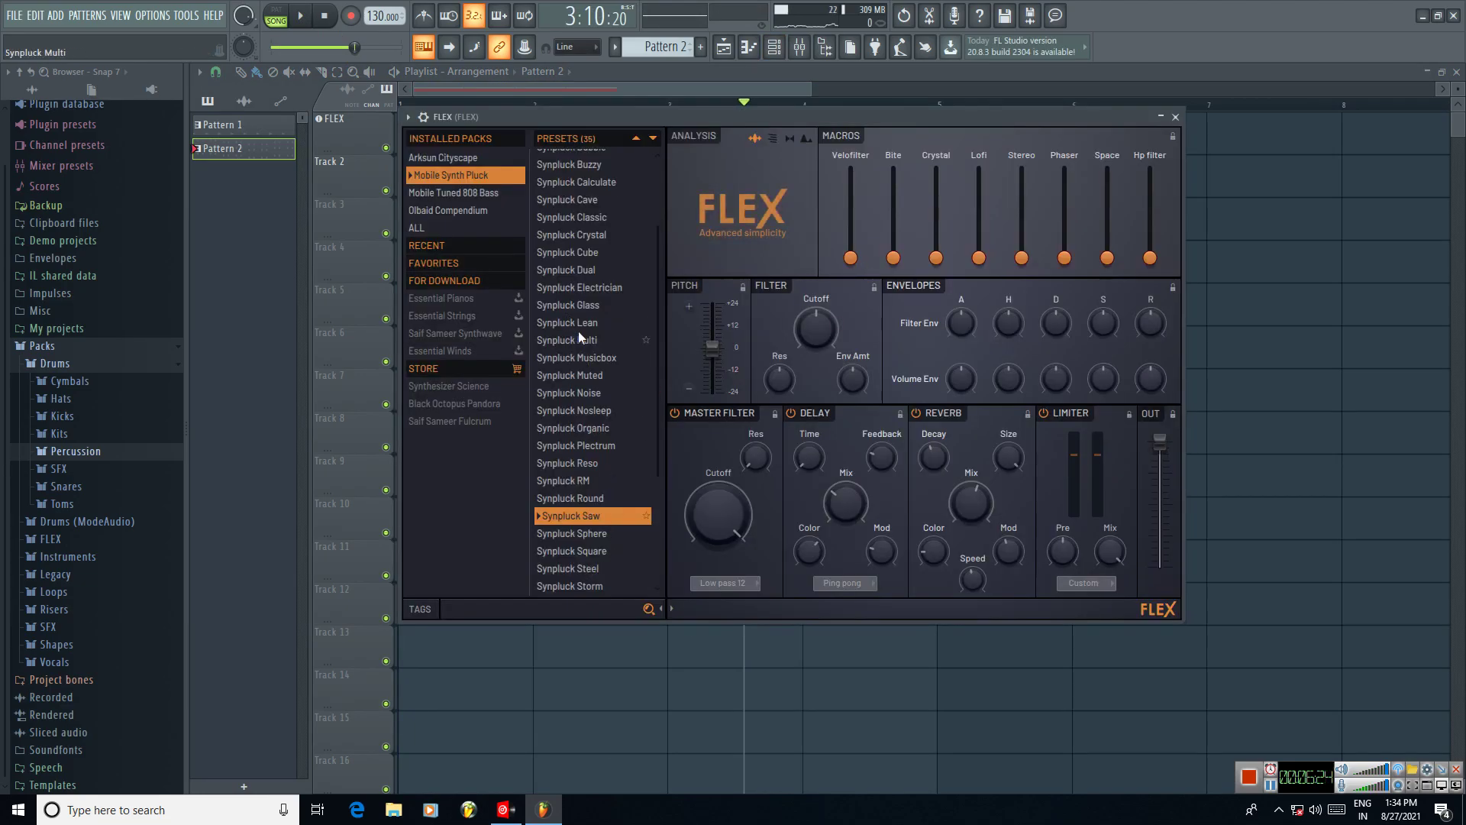
pyautogui.moveTo(594, 118); pyautogui.dragTo(1077, 124)
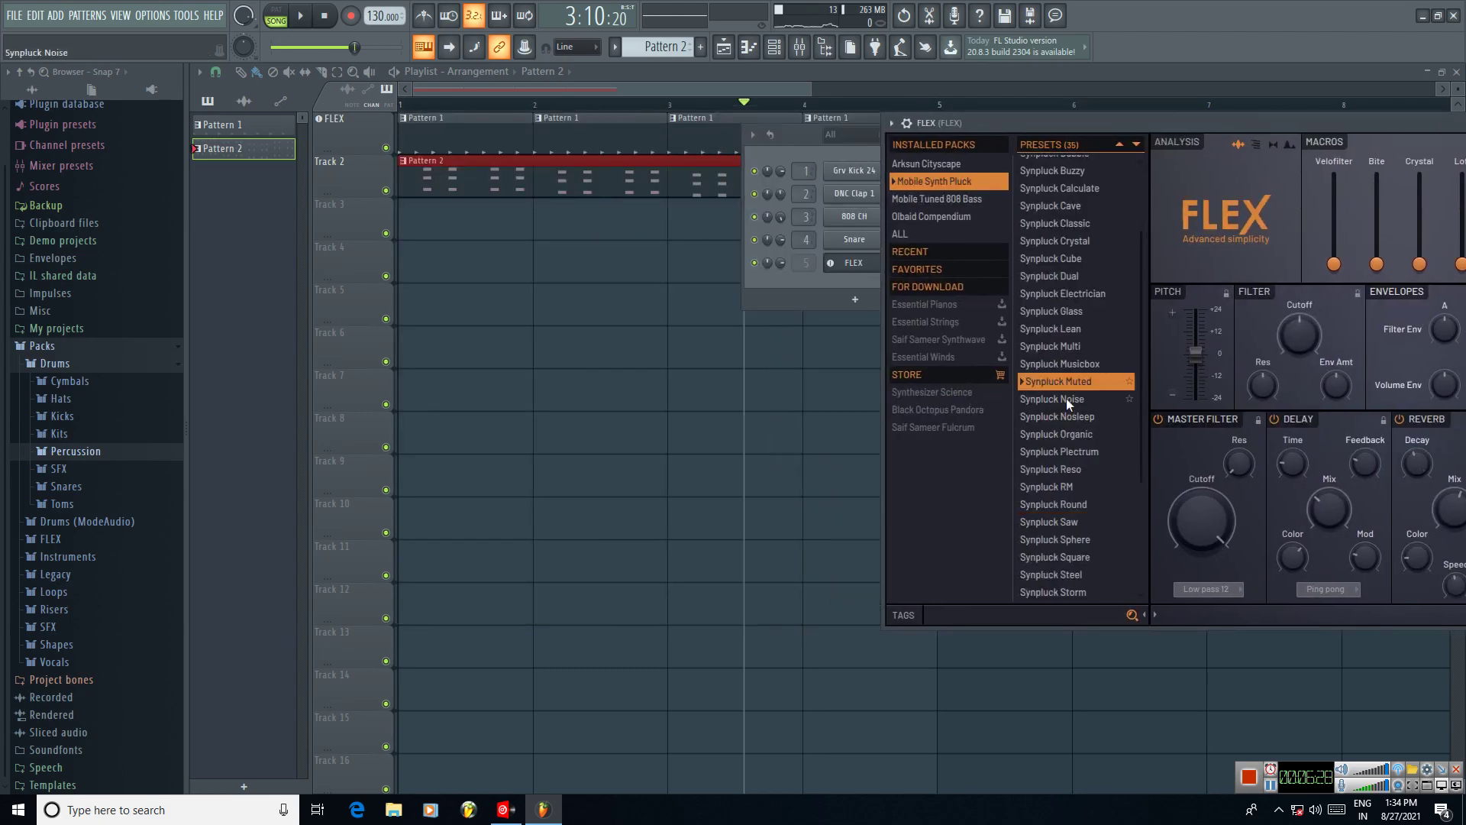
pyautogui.press('space')
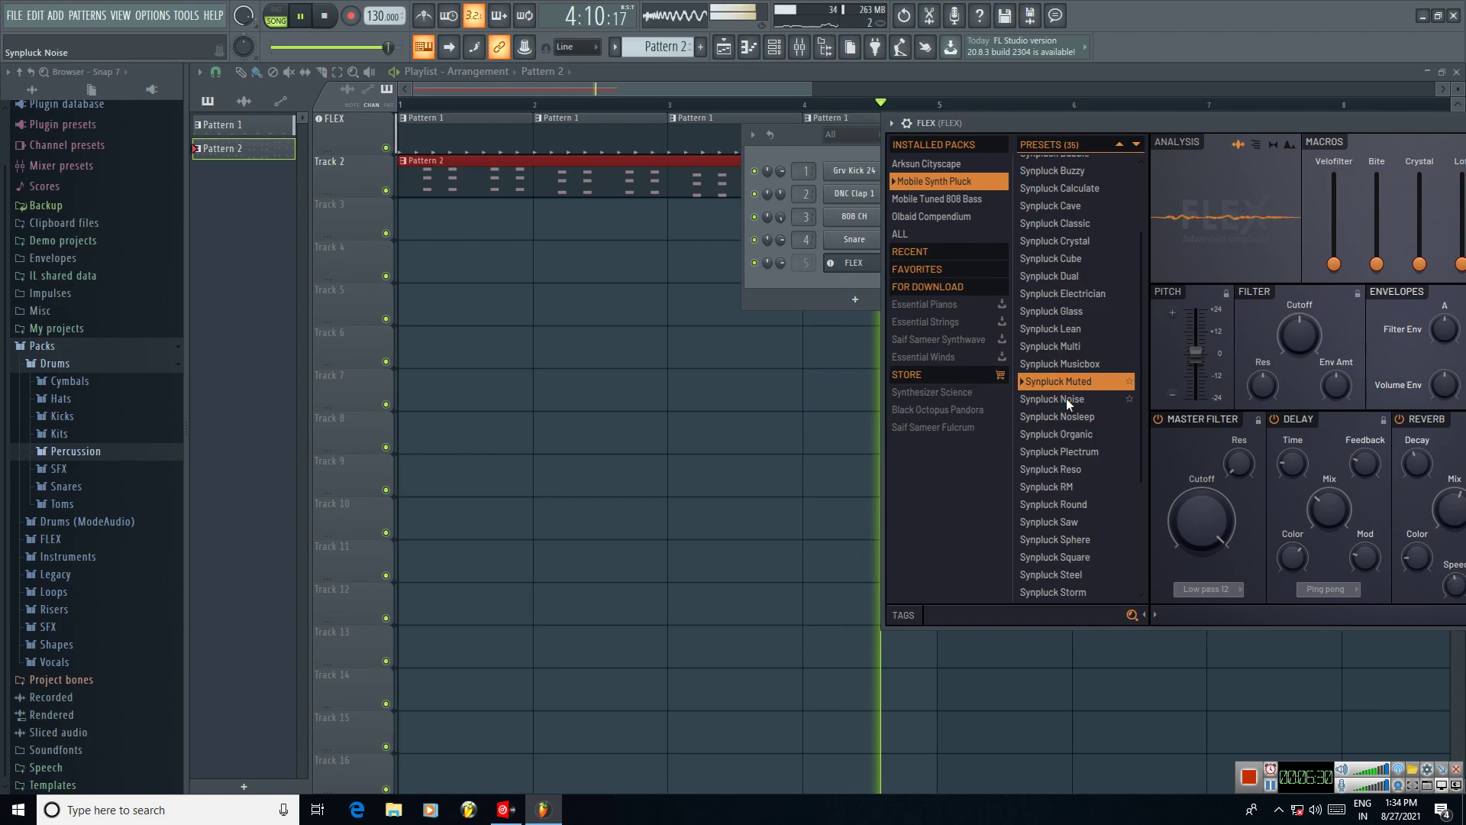
# Step: Audition the Synpluck Noise, Nosleep, Classic and Dual presets while the song plays
pyautogui.click(1066, 398)
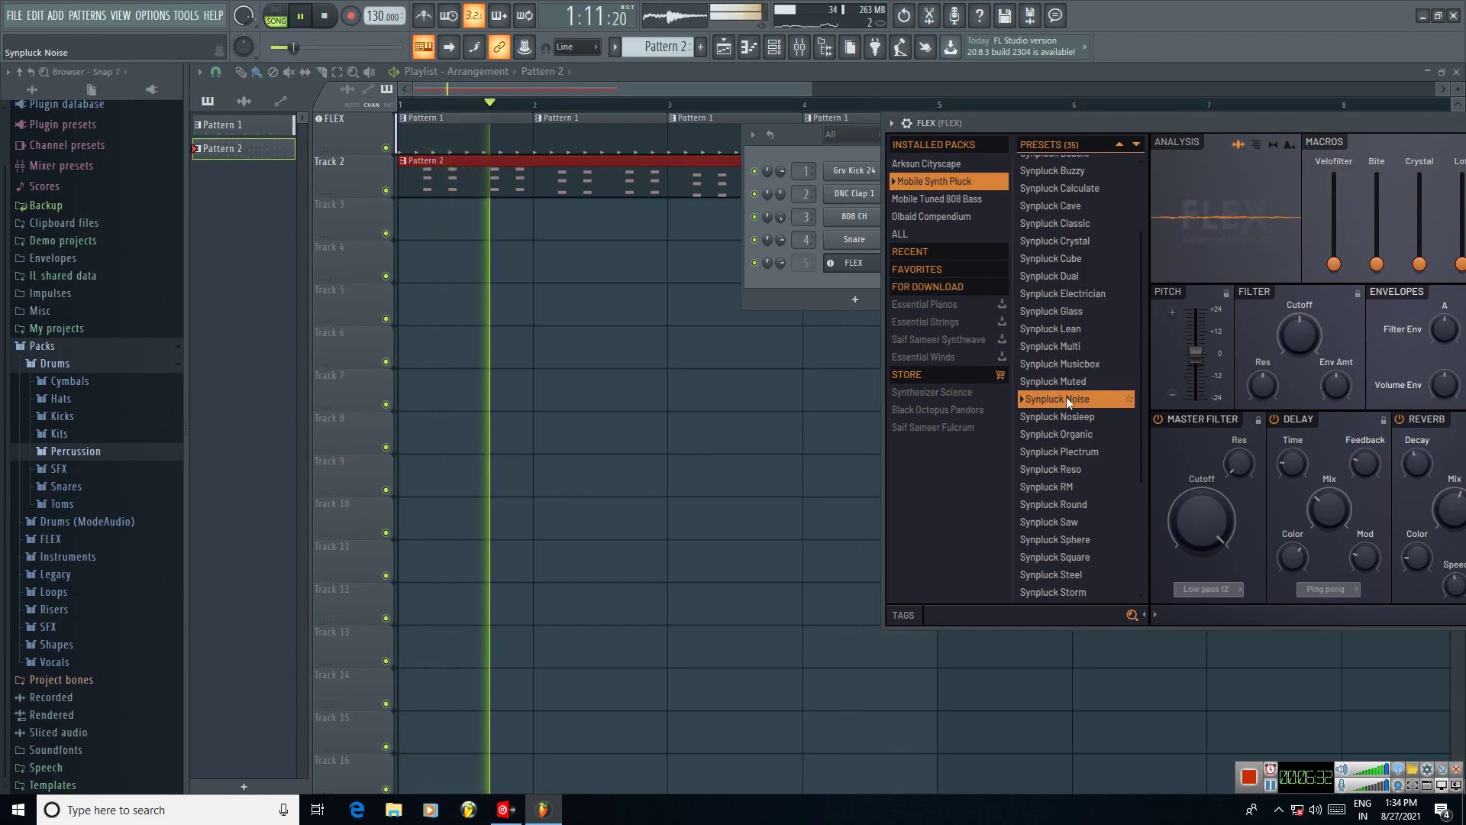
pyautogui.click(1066, 417)
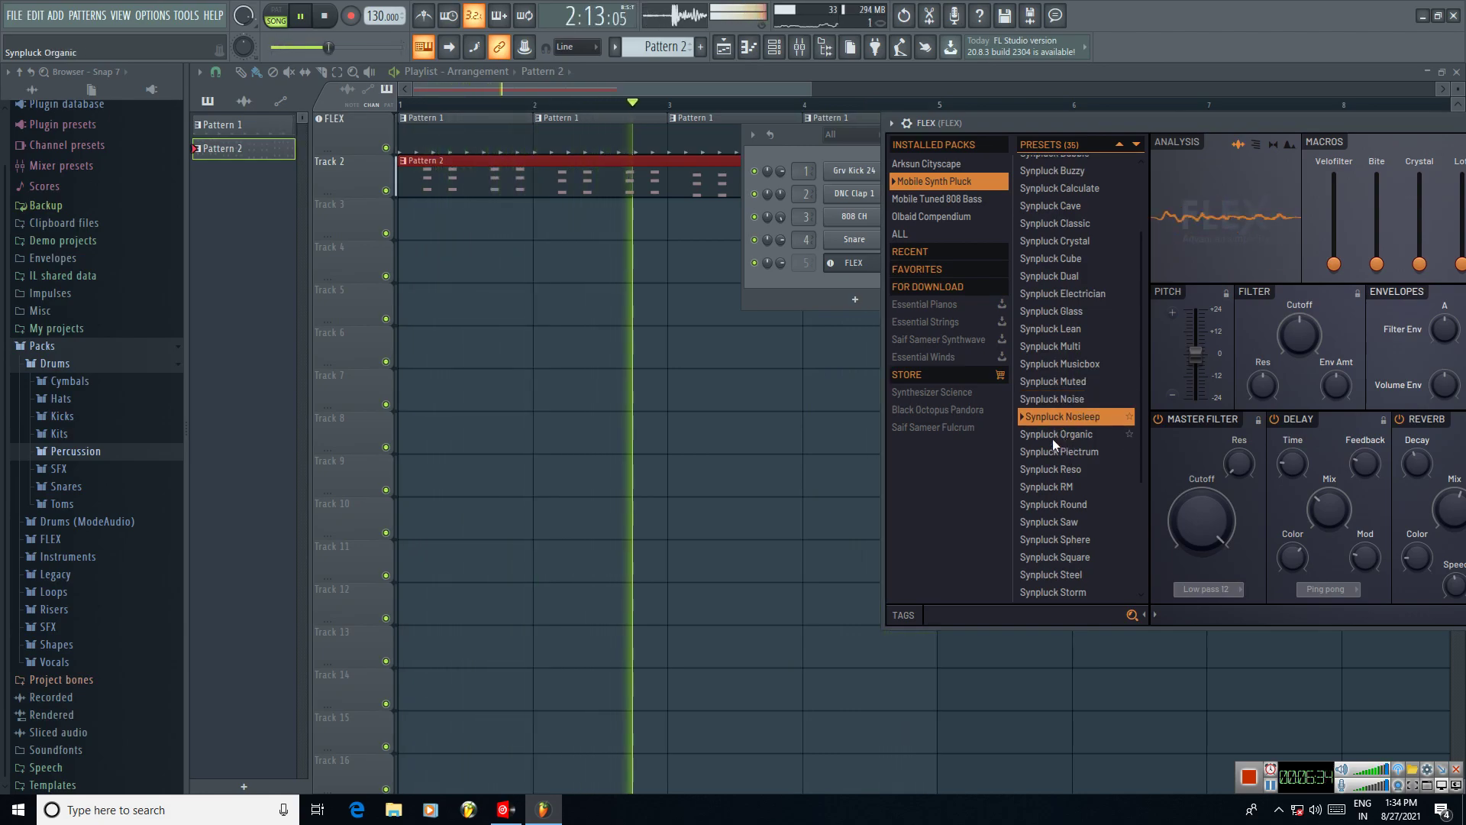
pyautogui.click(1065, 224)
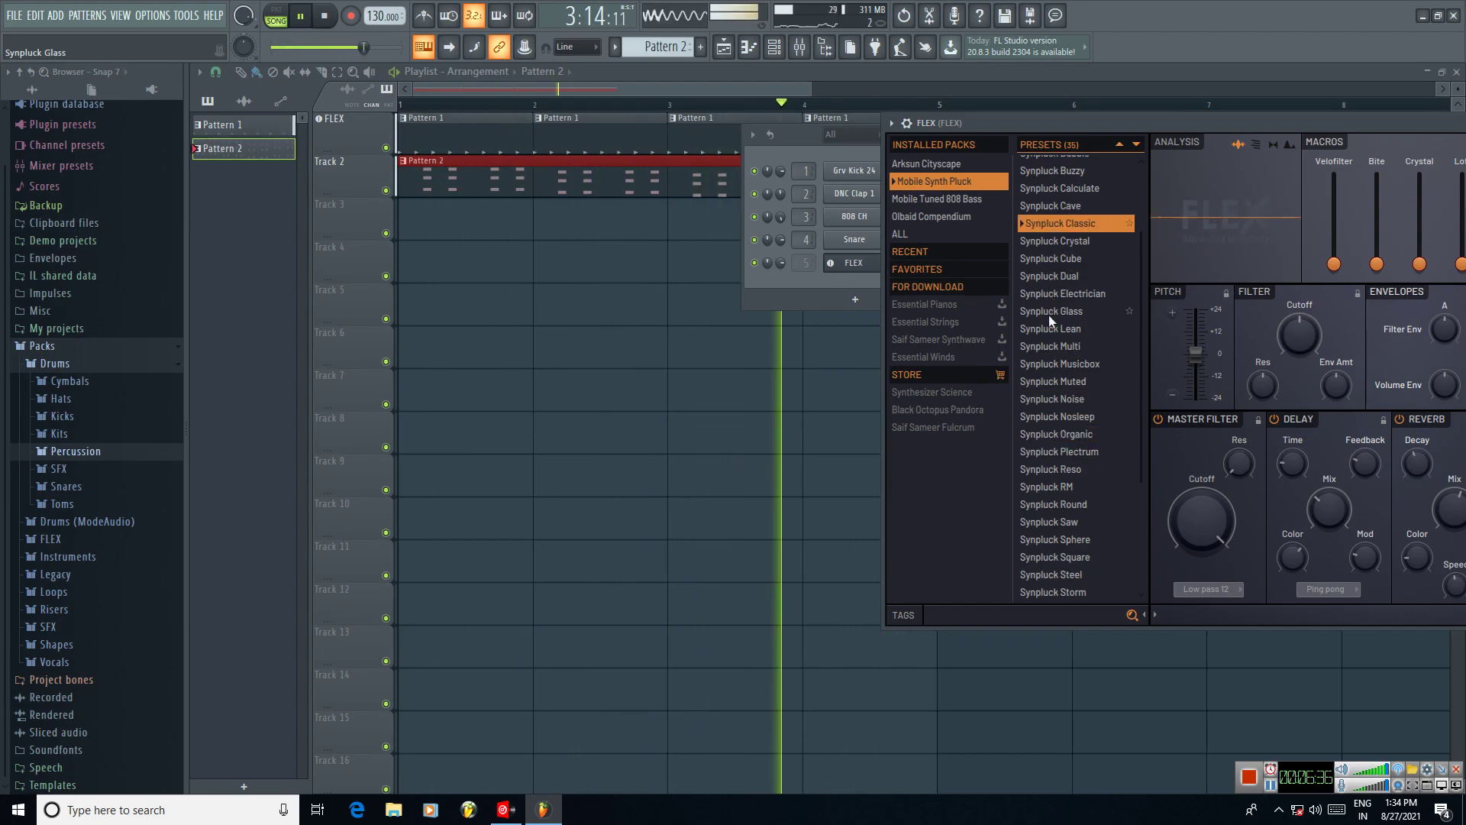
pyautogui.click(1062, 277)
# Step: Audition the Synpluck Wooden, Winner, Unstable, Unison and Strung presets from the end of the list
pyautogui.scroll(-3, 1065, 543)
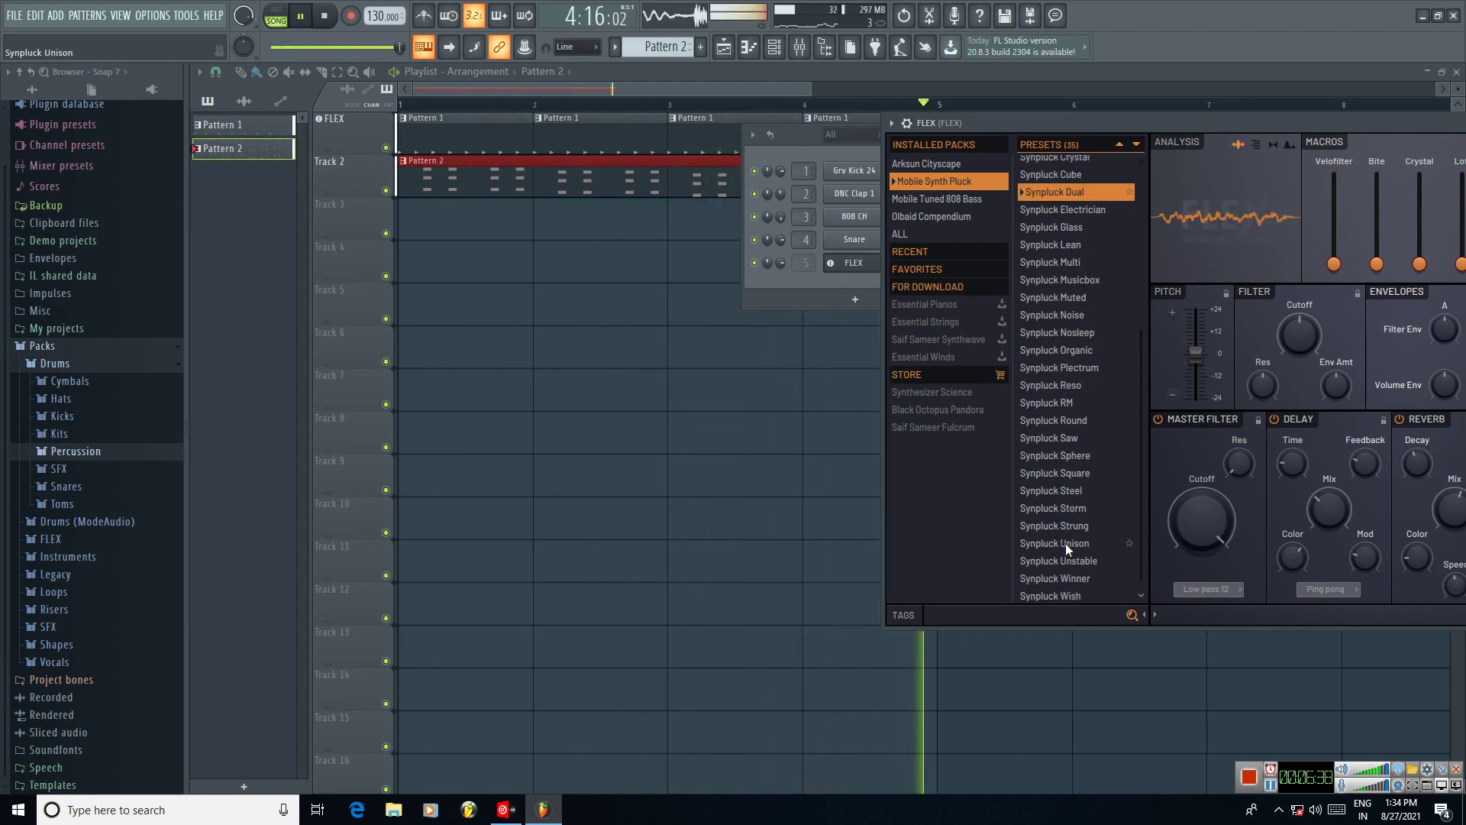
pyautogui.scroll(-1, 1066, 543)
pyautogui.click(1046, 592)
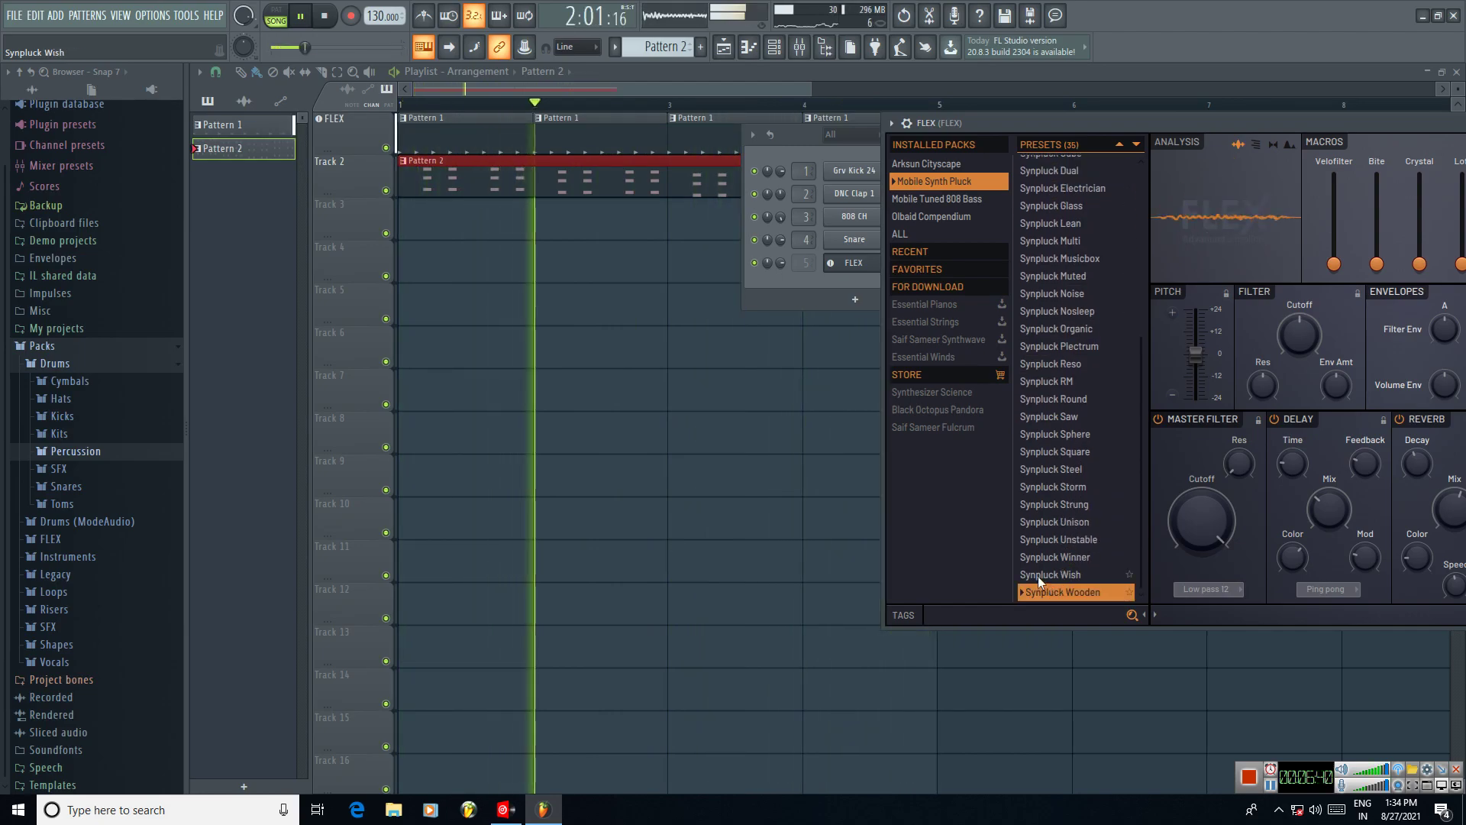
pyautogui.click(1045, 556)
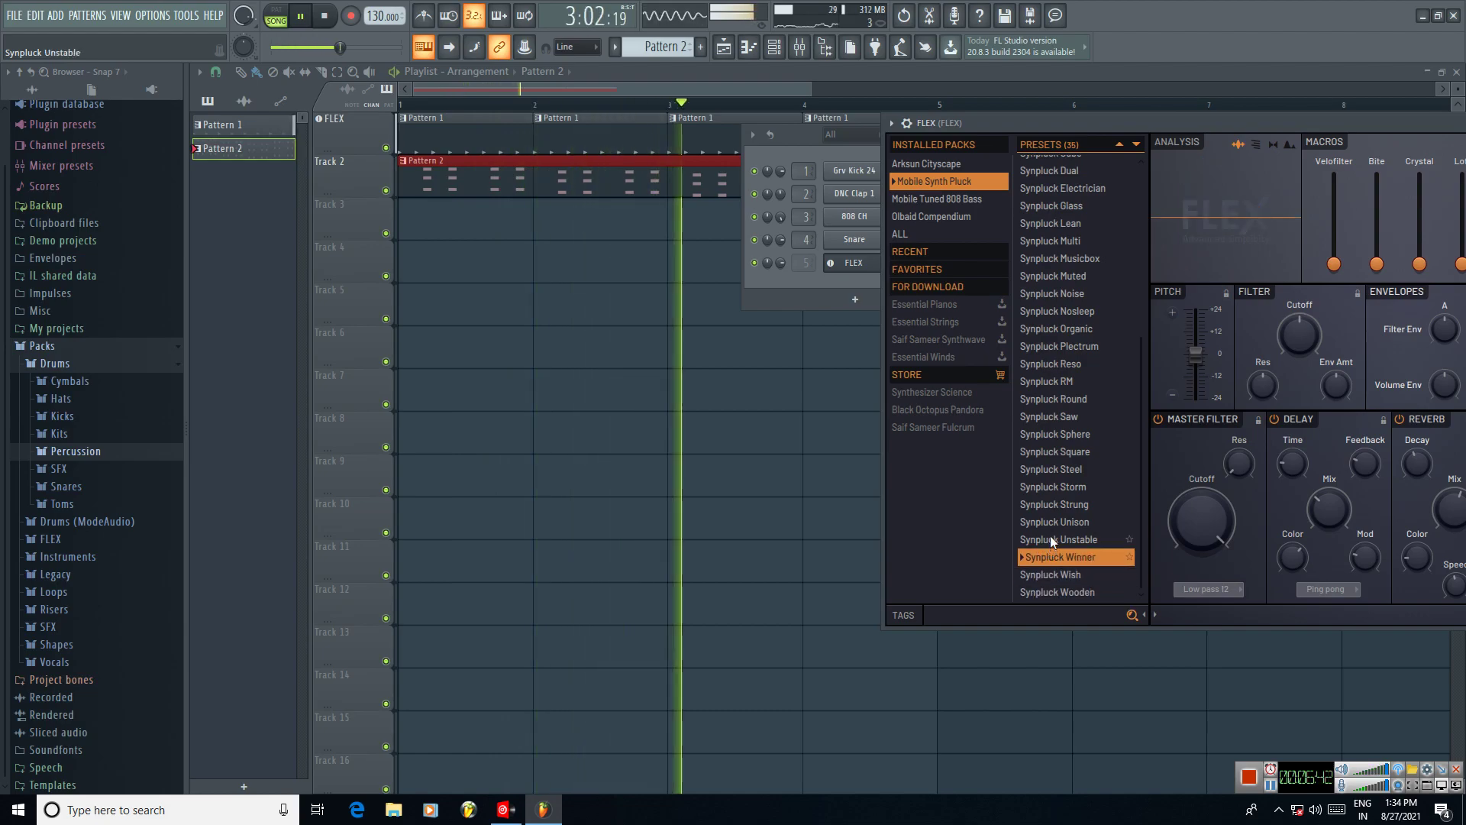
pyautogui.click(1051, 537)
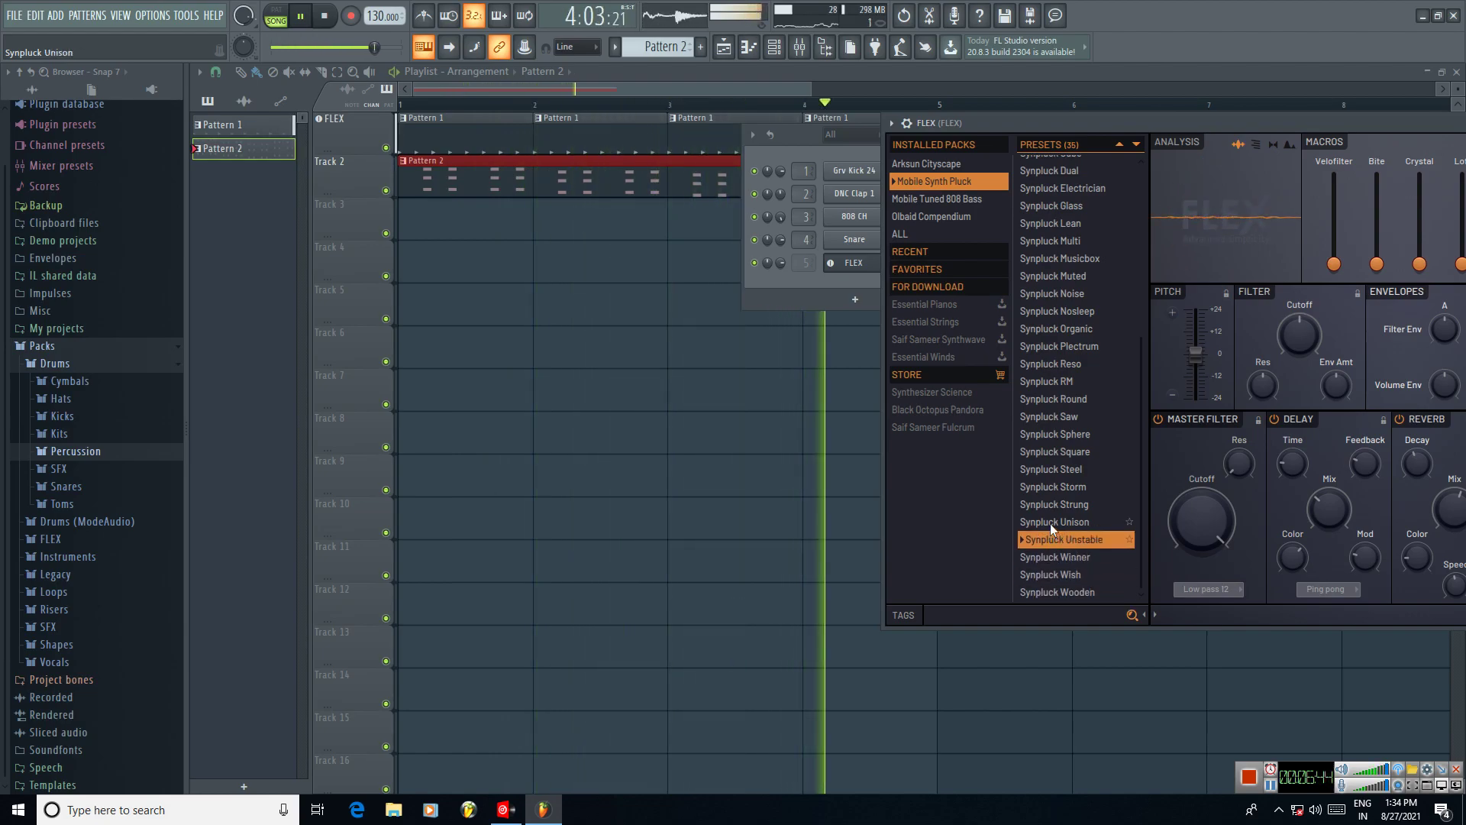
pyautogui.click(1049, 522)
pyautogui.click(1047, 504)
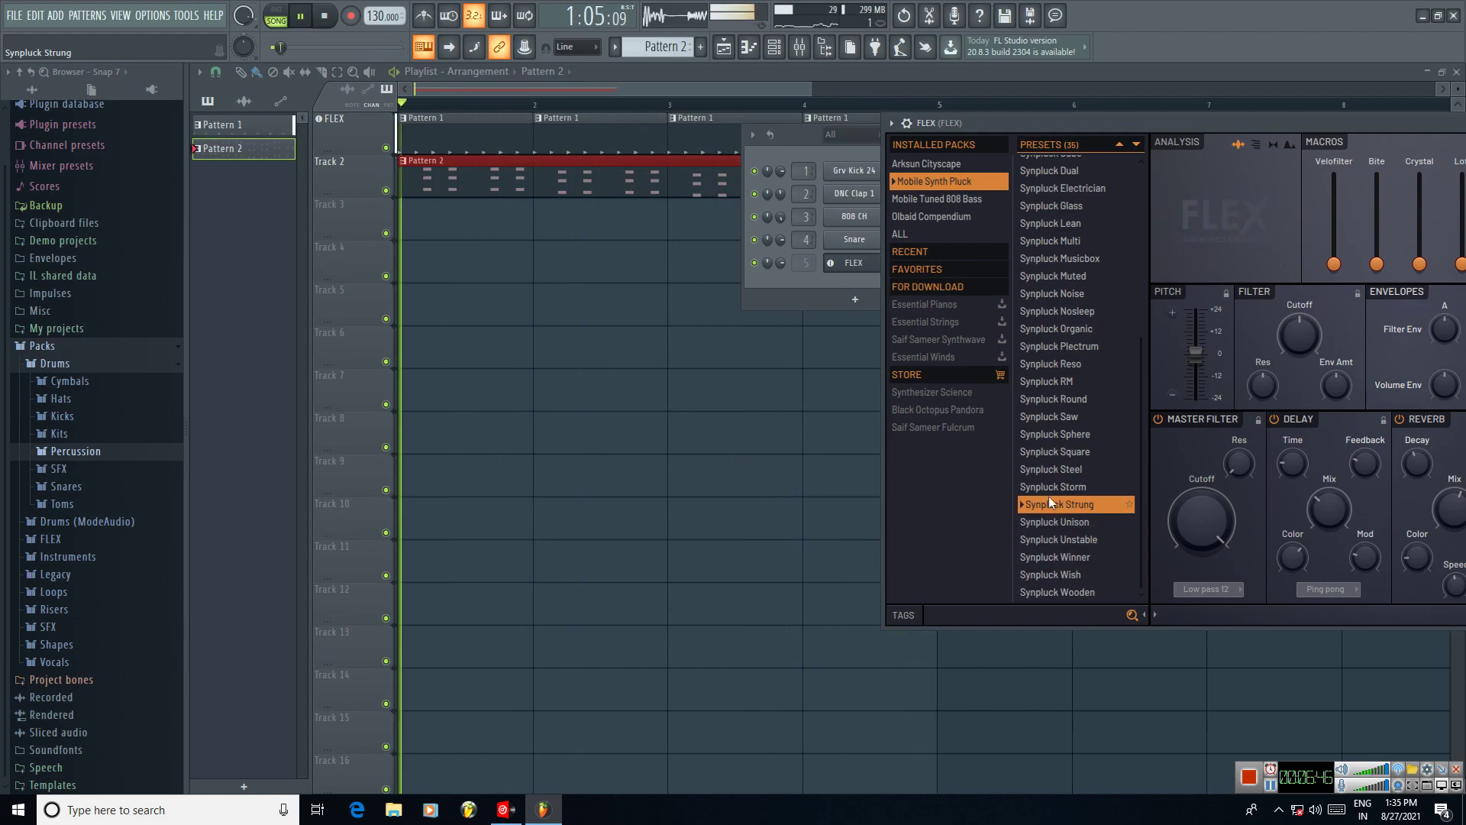
# Step: Try toggling the FLEX delay and reverb sections on the Synpluck Strung preset
pyautogui.click(1297, 419)
pyautogui.click(1422, 421)
pyautogui.click(1422, 419)
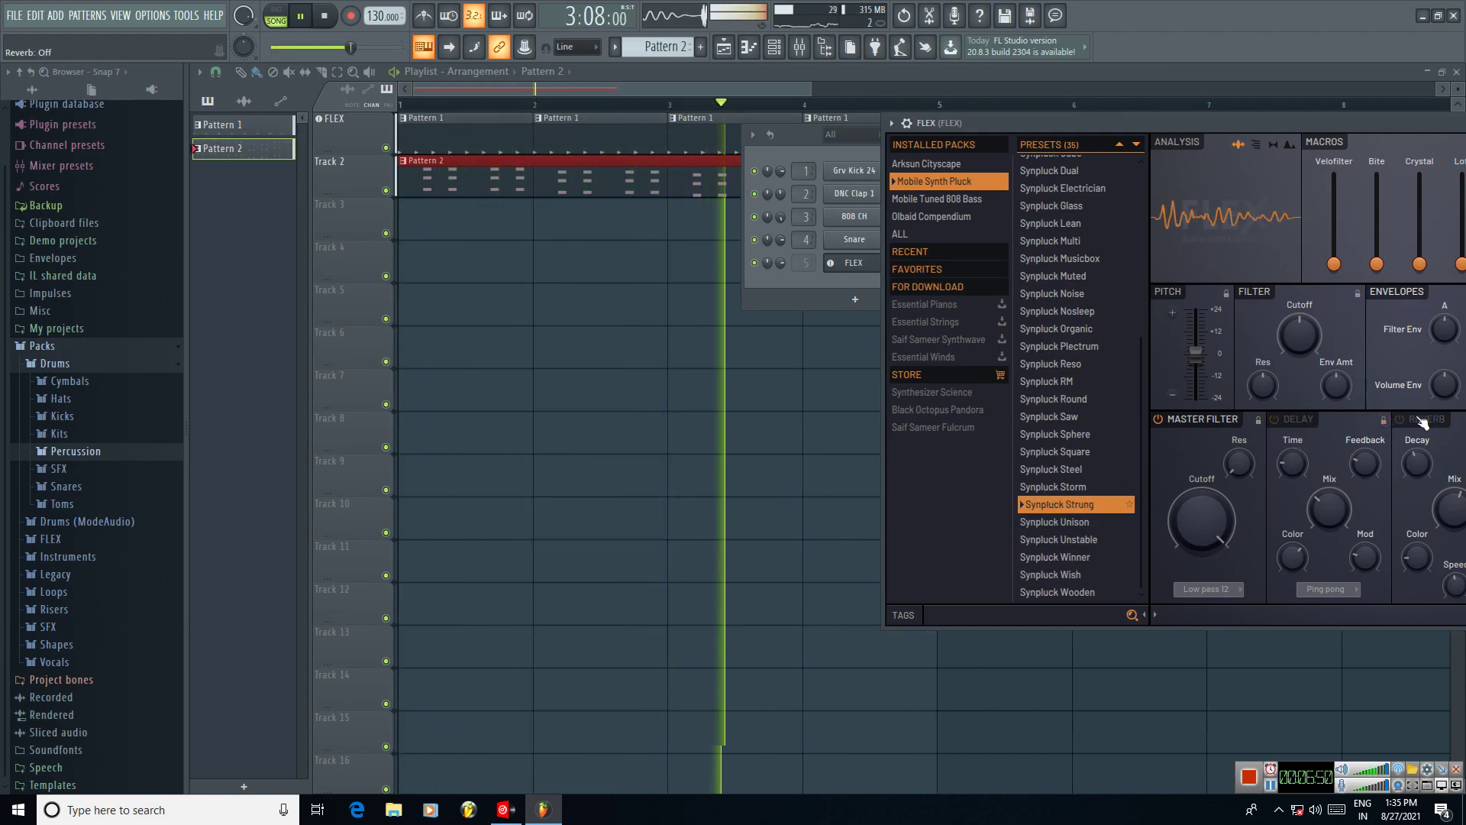
pyautogui.click(1297, 420)
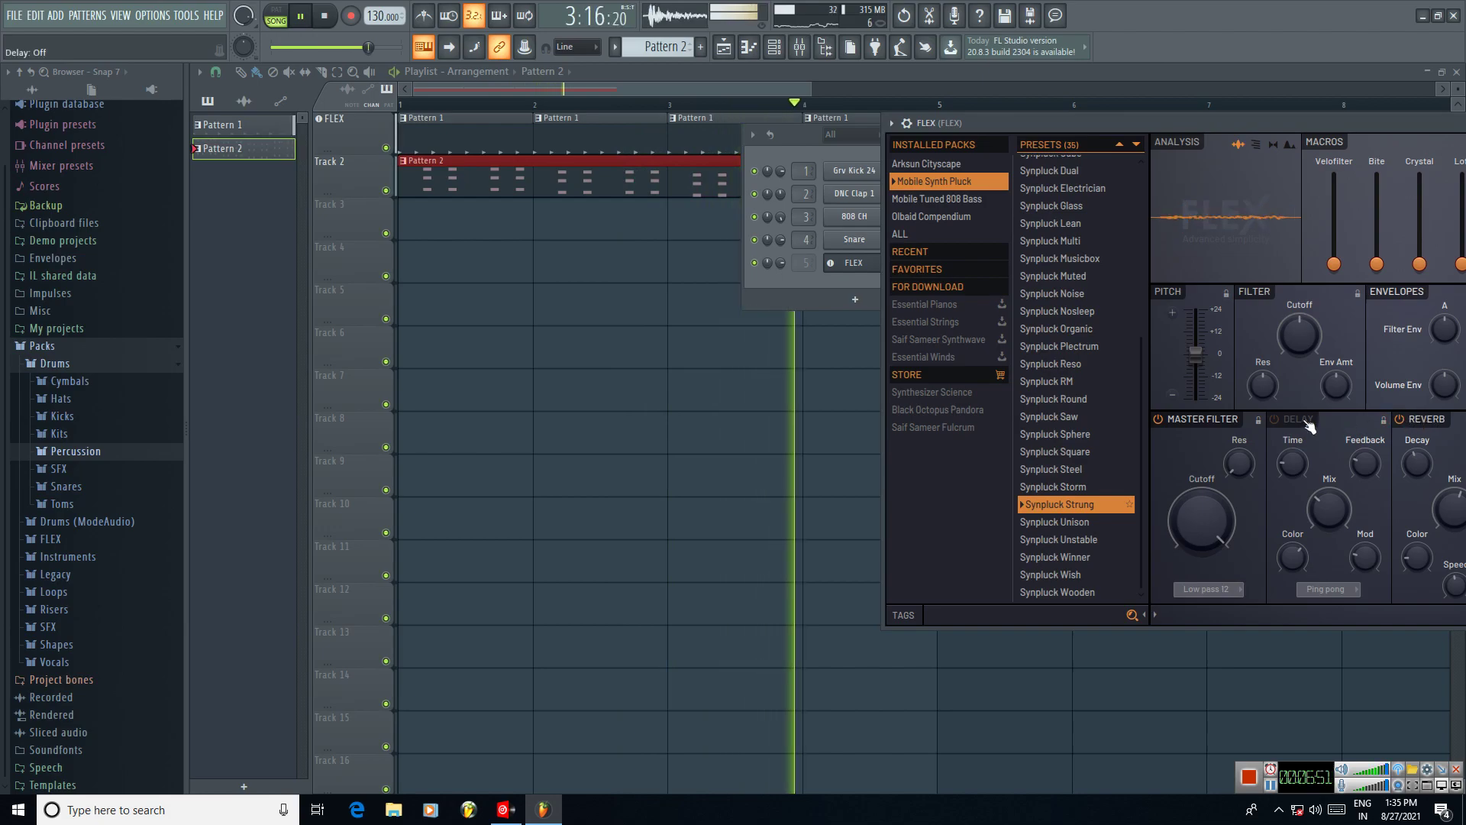
# Step: Audition Synpluck Storm, load Synpluck Steel, toggle its delay off and back on, and stop playback
pyautogui.click(1061, 487)
pyautogui.click(1053, 469)
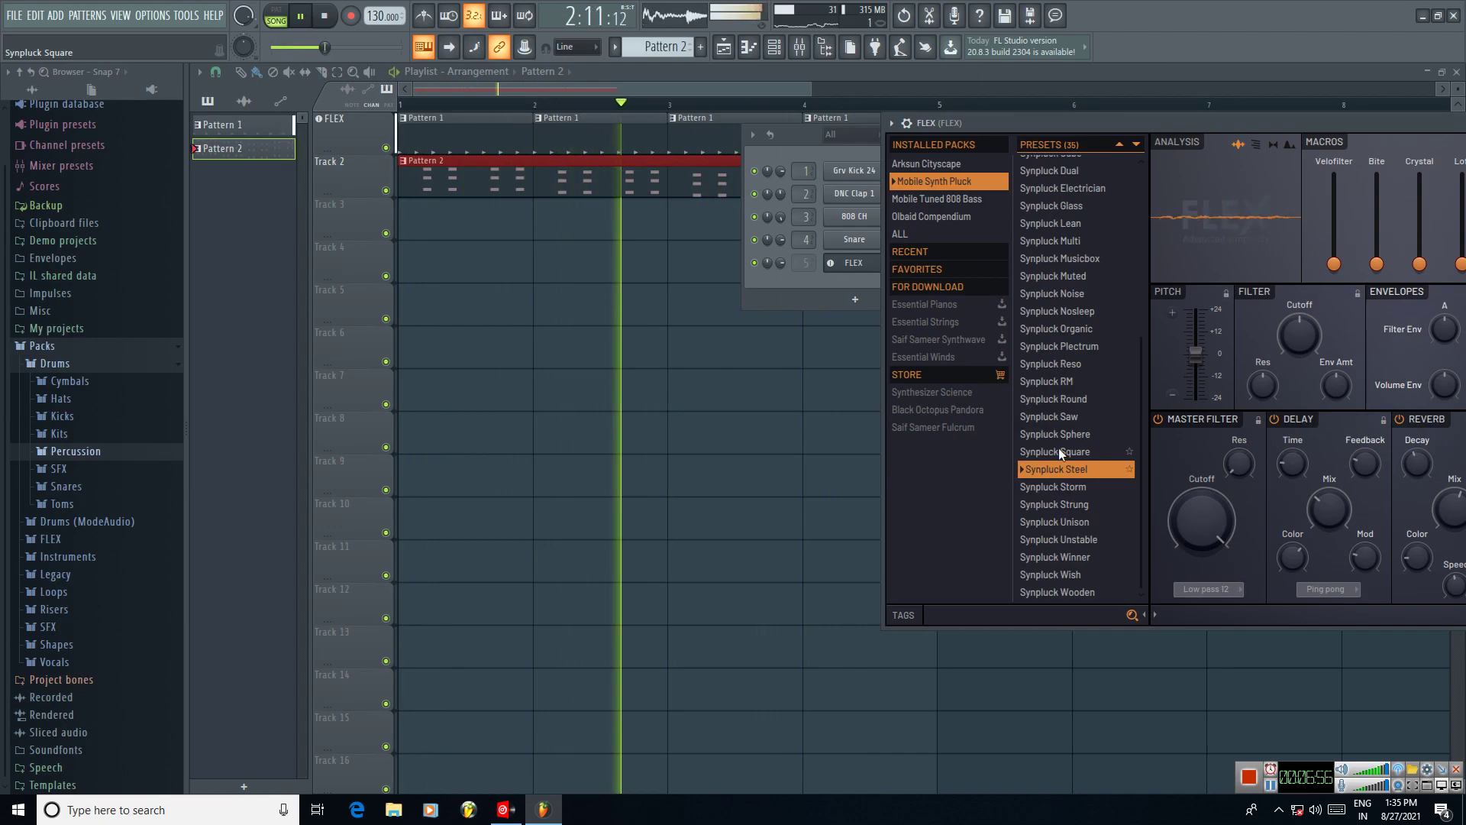
pyautogui.click(1308, 425)
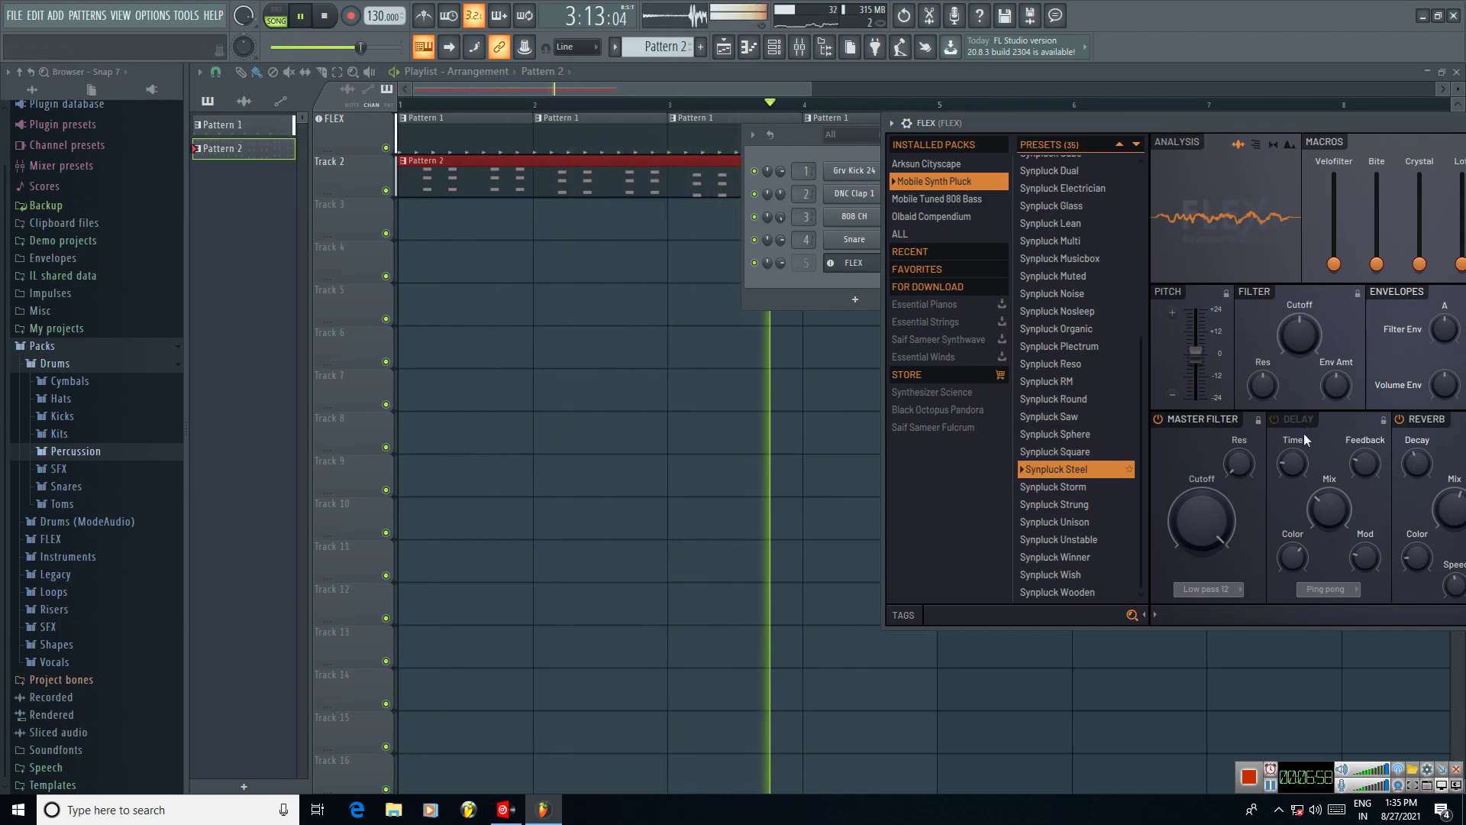
pyautogui.click(1290, 432)
pyautogui.press('space')
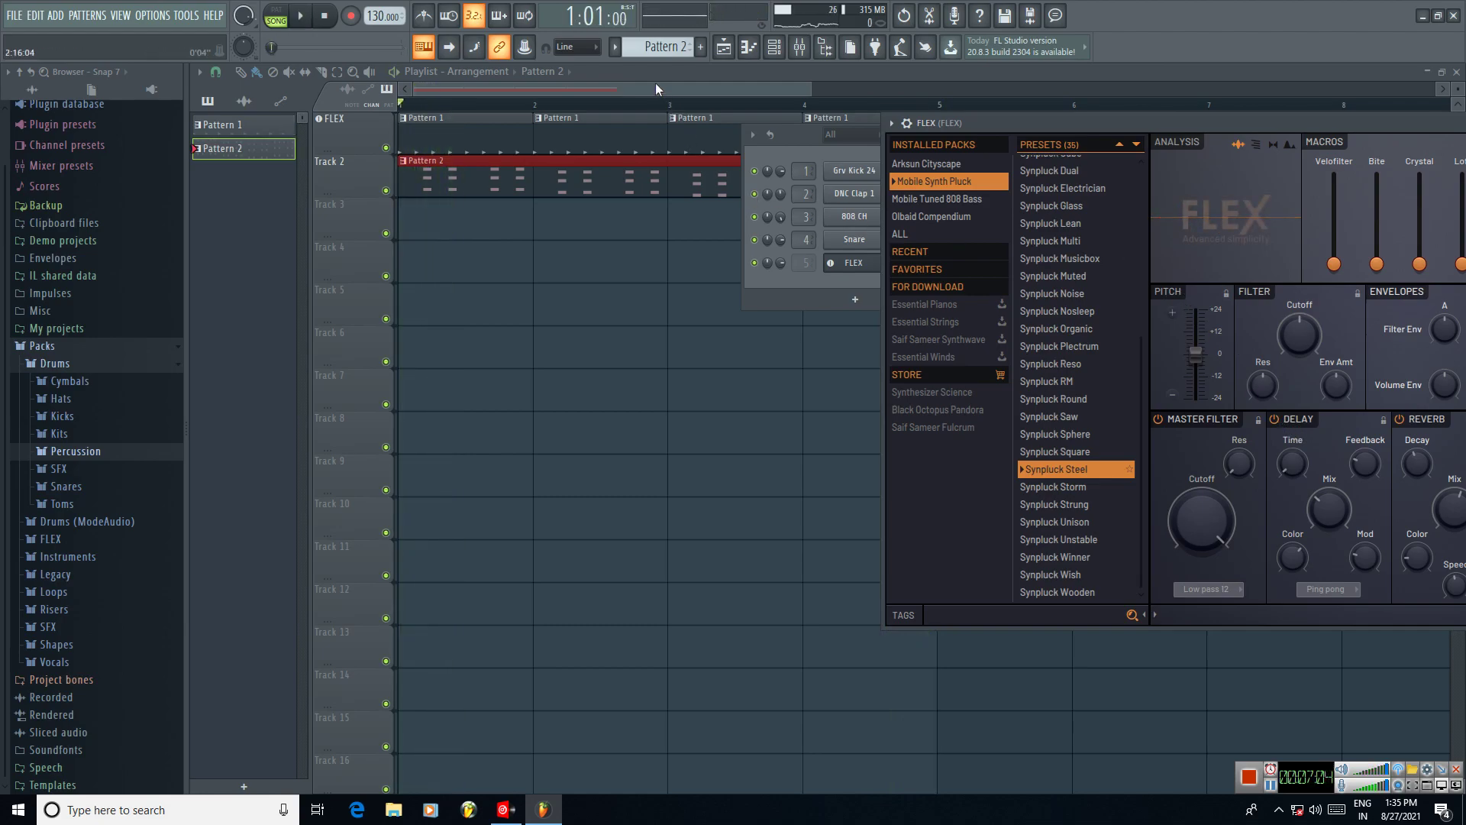
# Step: Add Pattern 3 and clone the FLEX channel in the channel rack
pyautogui.click(707, 90)
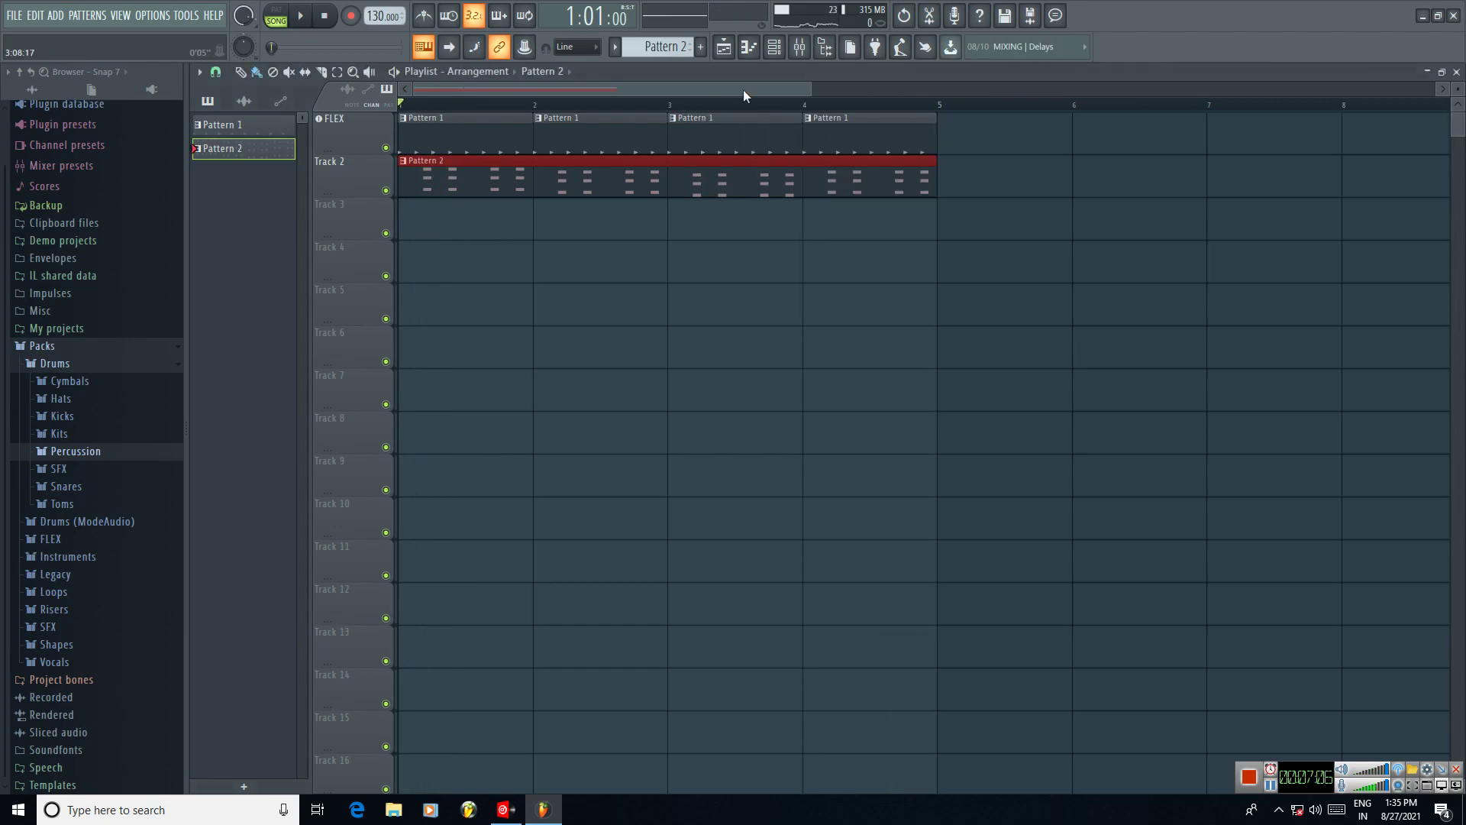
pyautogui.scroll(-1, 677, 58)
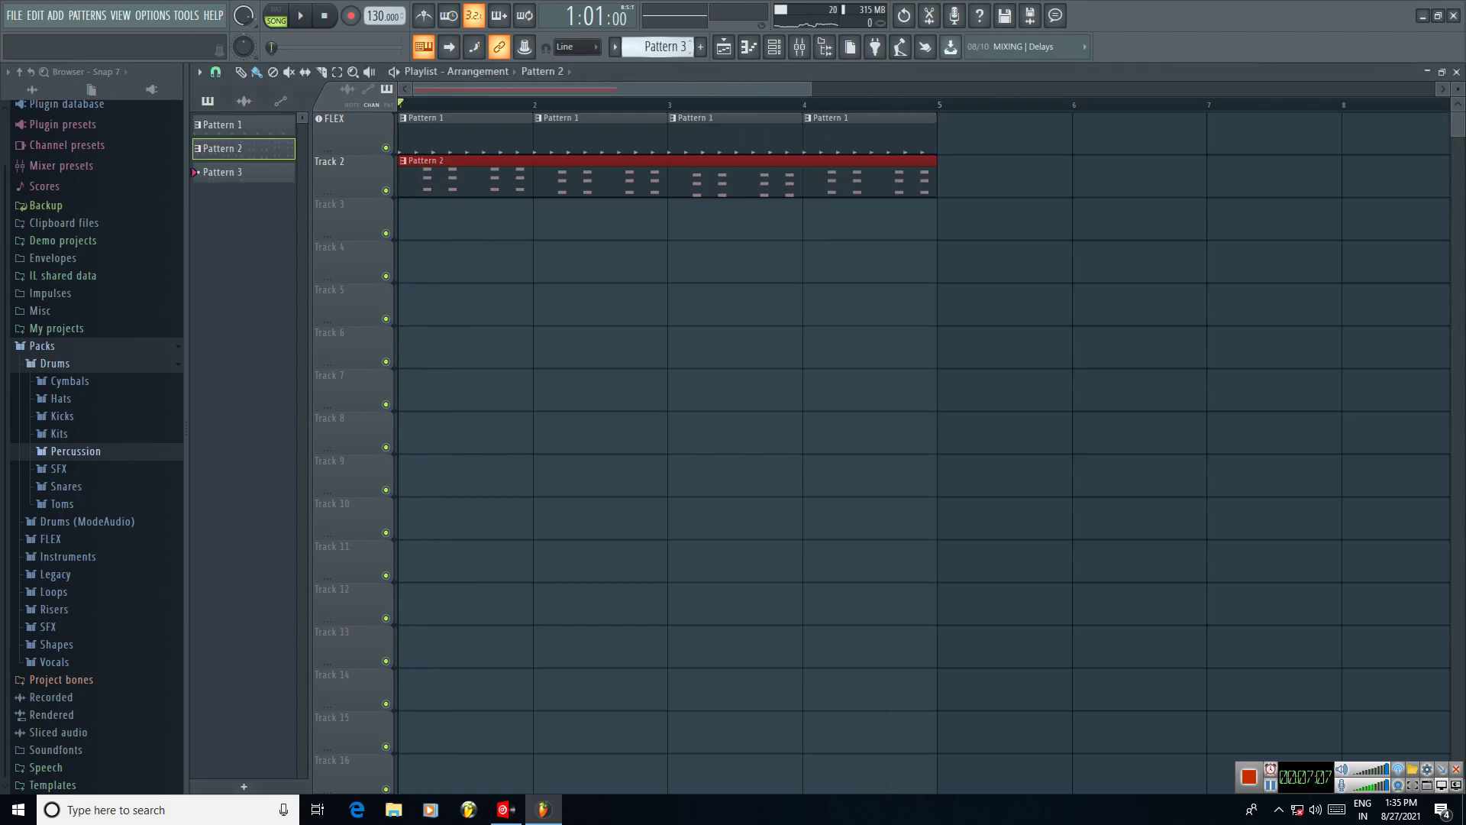
pyautogui.click(773, 46)
pyautogui.rightClick(866, 267)
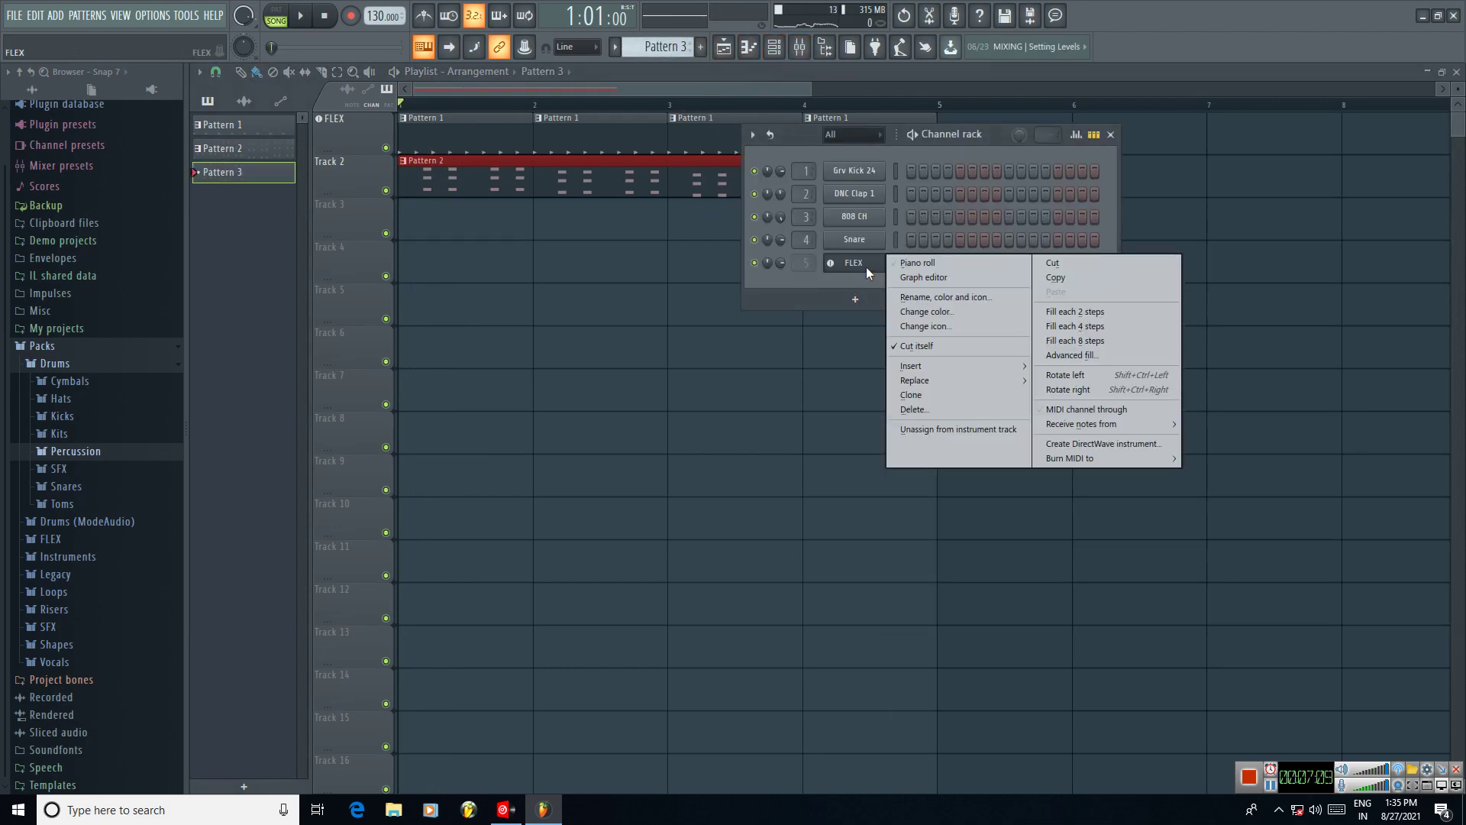
pyautogui.click(920, 398)
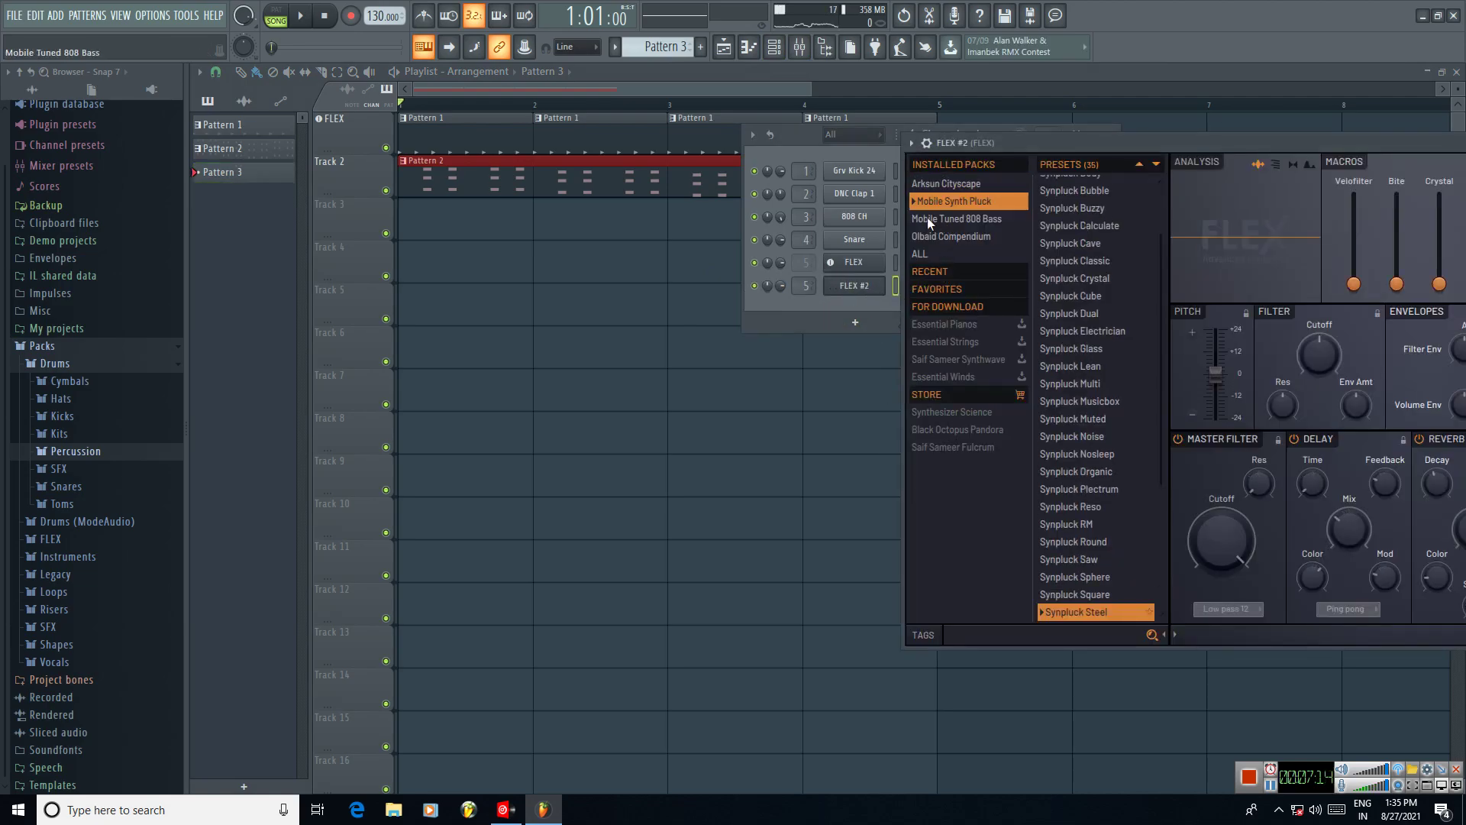
# Step: Load the 808 Amped preset from the Mobile Tuned 808 Bass pack in the cloned FLEX instrument
pyautogui.click(939, 218)
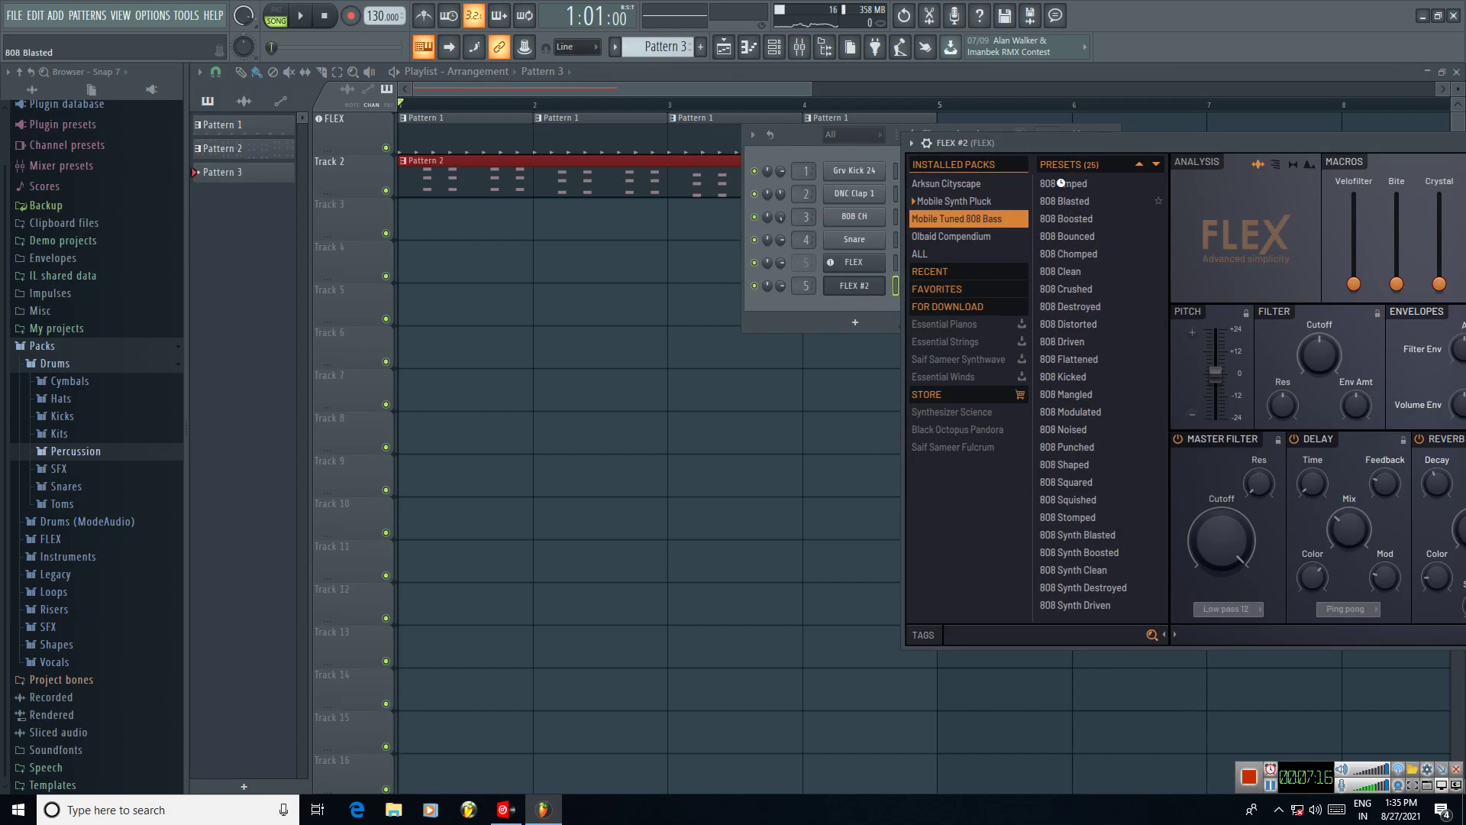
pyautogui.click(786, 52)
pyautogui.click(787, 52)
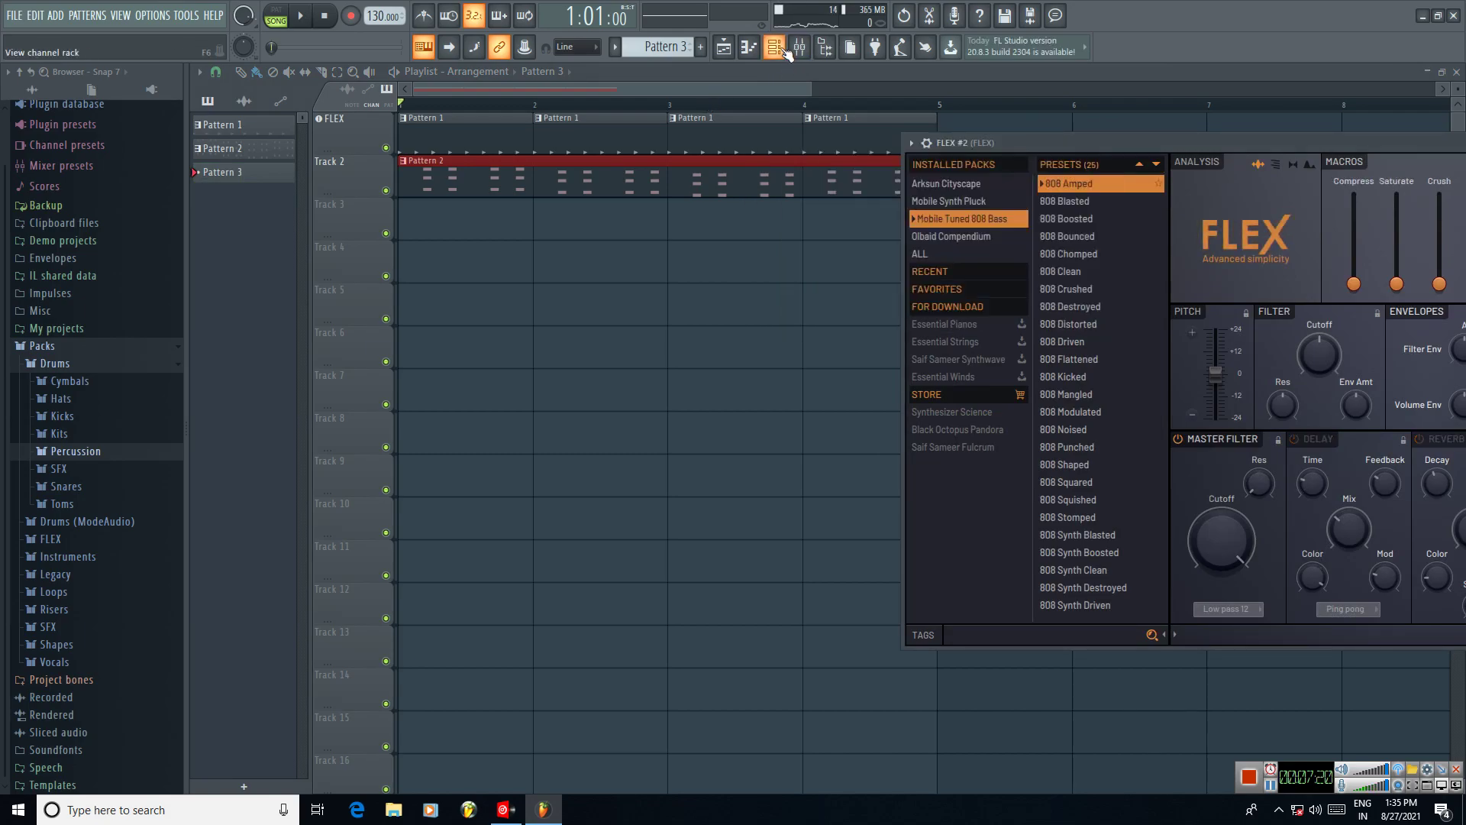
# Step: Open the cloned FLEX channel's piano roll and draw a C4 note spanning all of bar 1
pyautogui.click(749, 47)
pyautogui.click(229, 475)
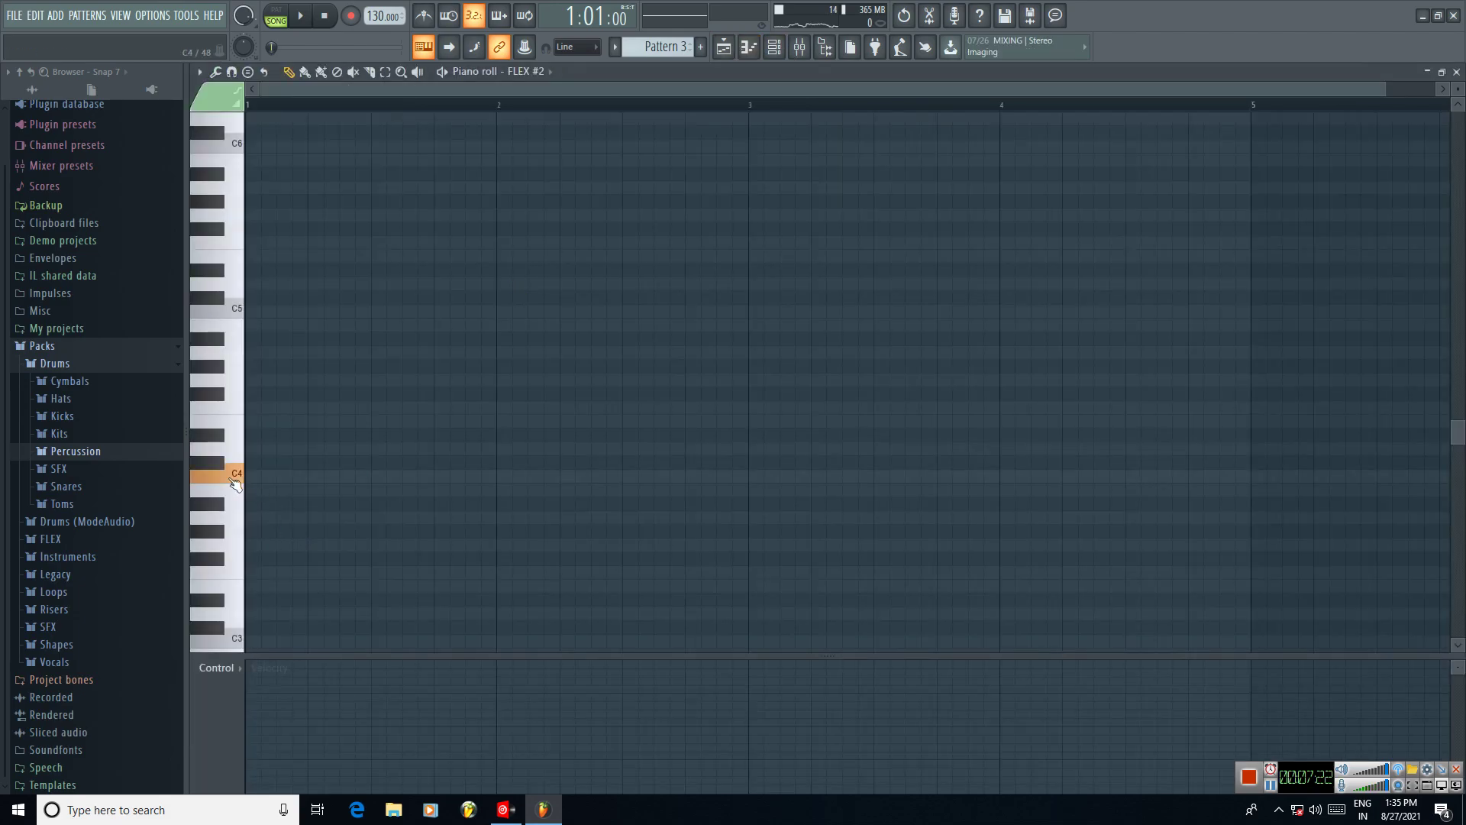
pyautogui.click(254, 478)
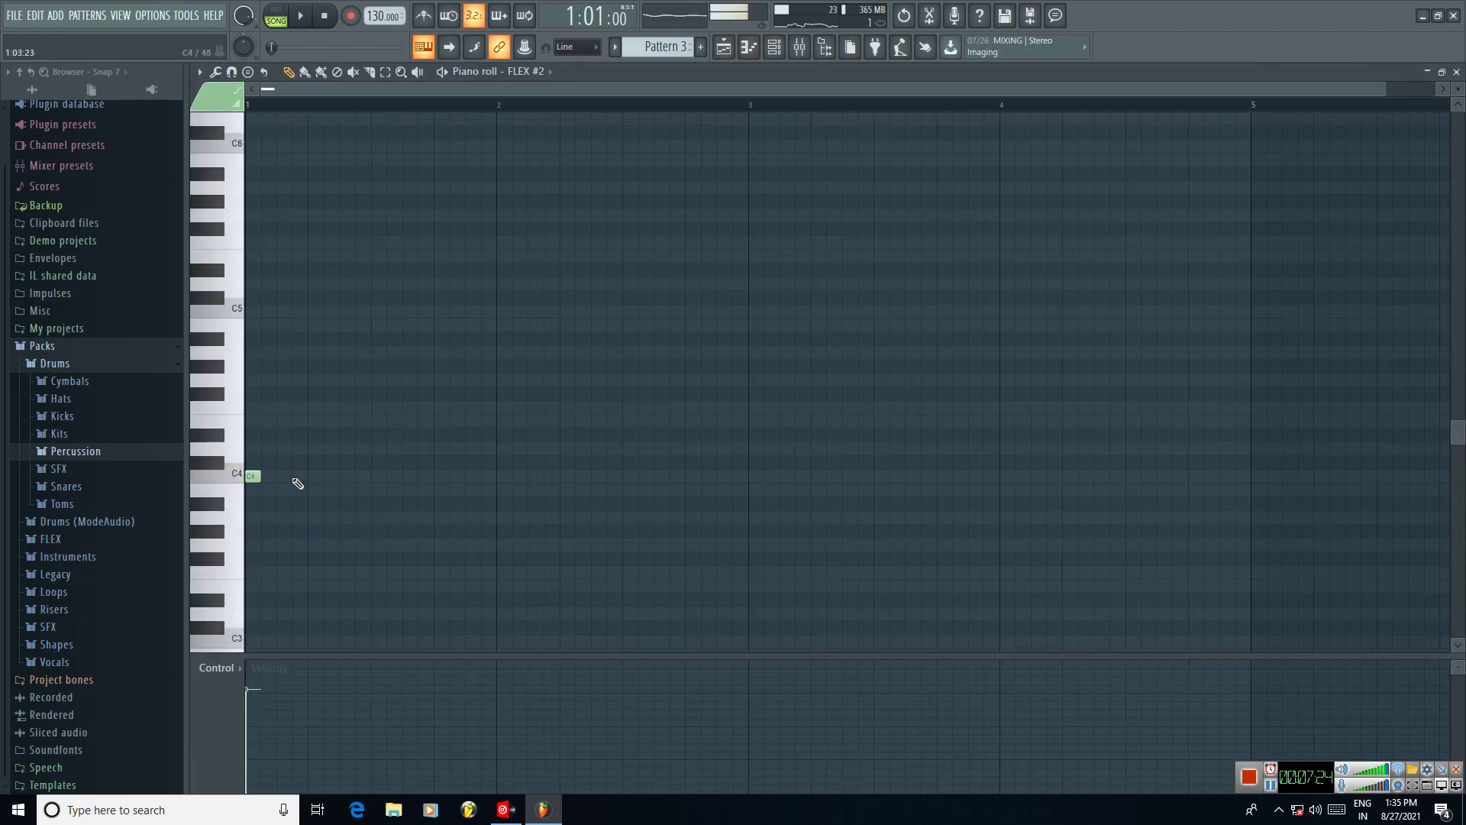
pyautogui.moveTo(256, 476); pyautogui.dragTo(489, 481)
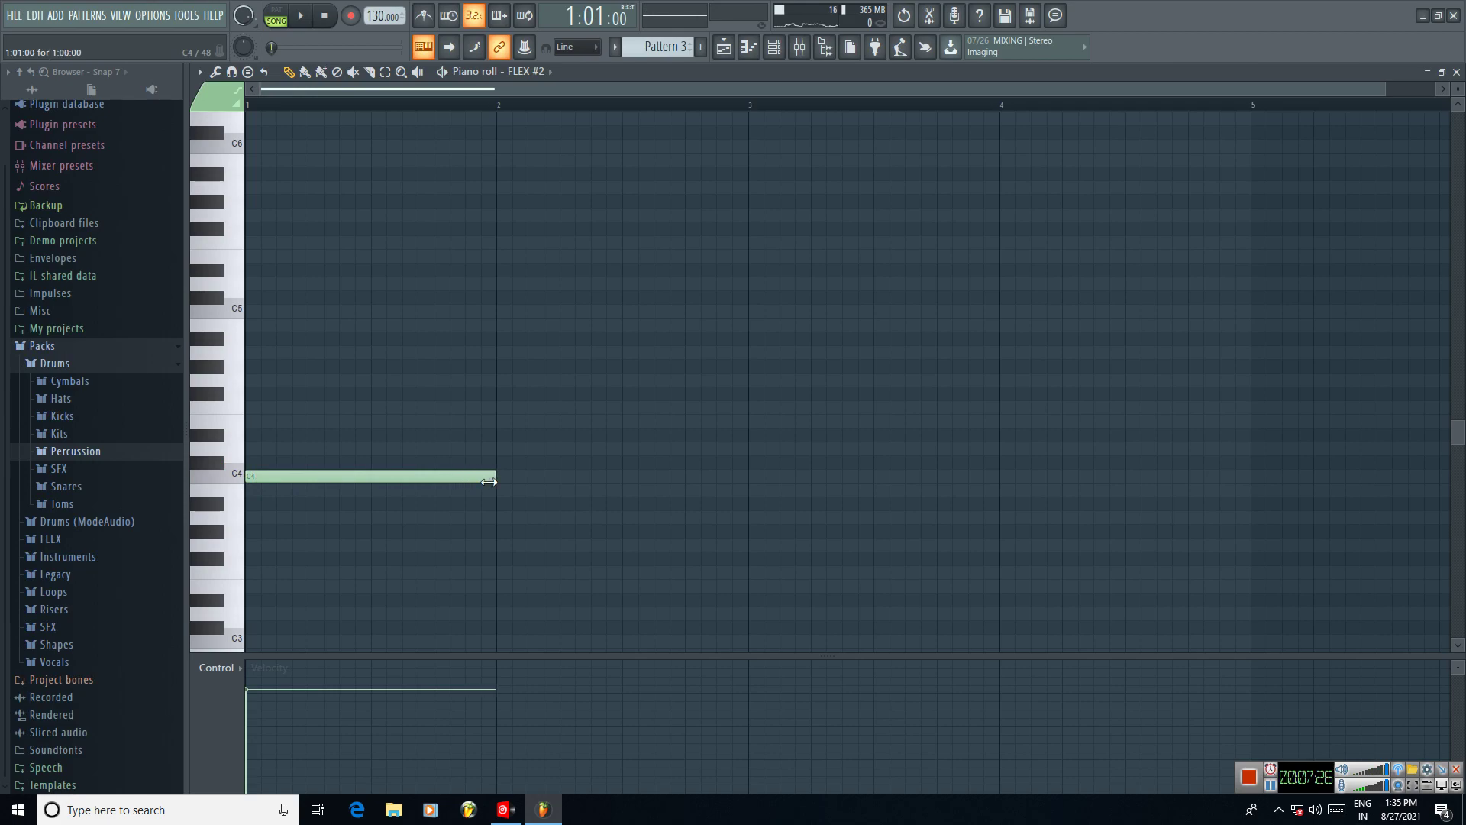
# Step: Continue the bass line with one-bar notes B3, A#3 and B3 in bars 2 to 4, and close the piano roll
pyautogui.click(502, 493)
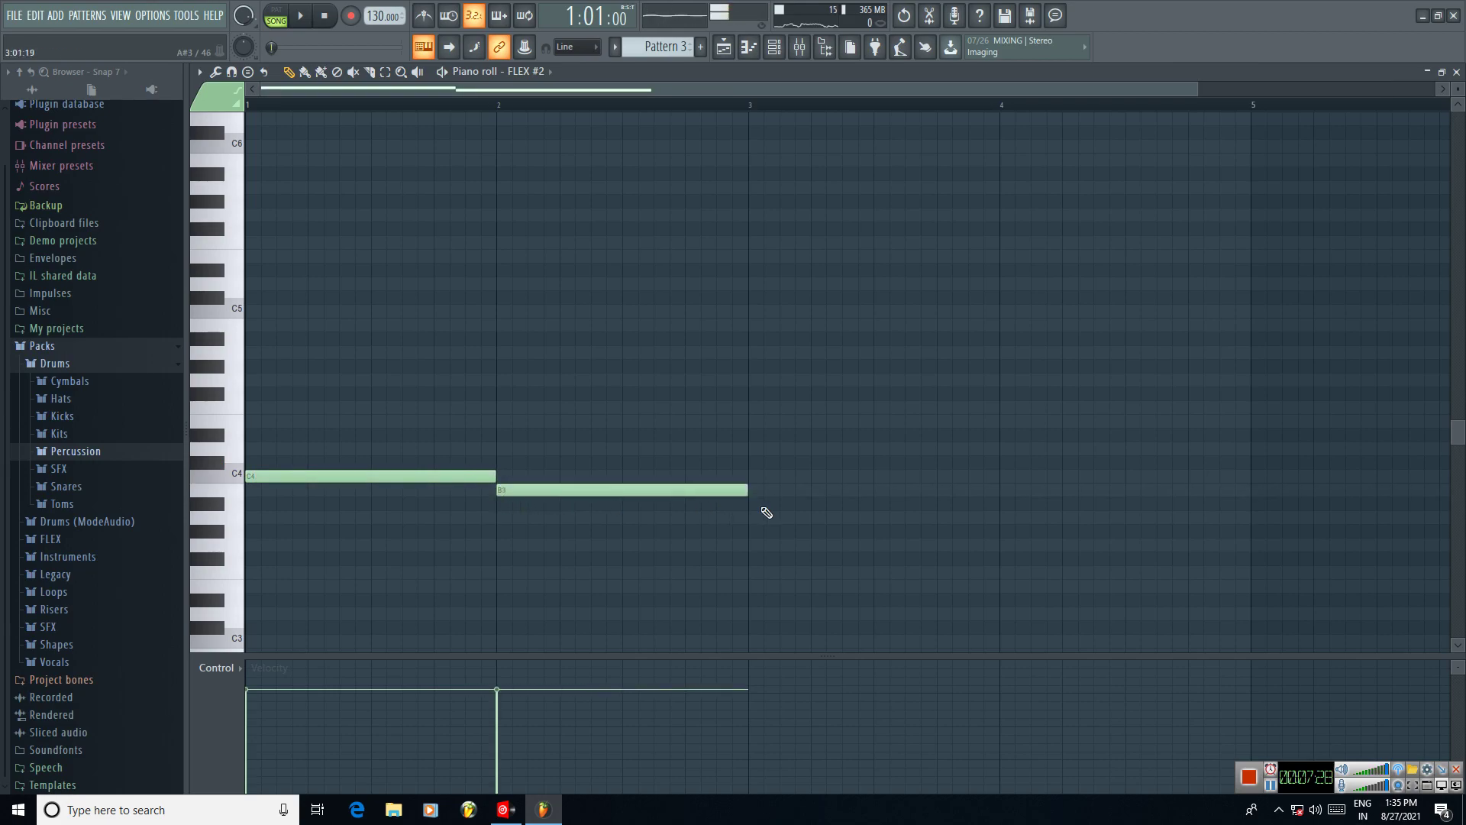
pyautogui.click(753, 503)
pyautogui.click(1004, 491)
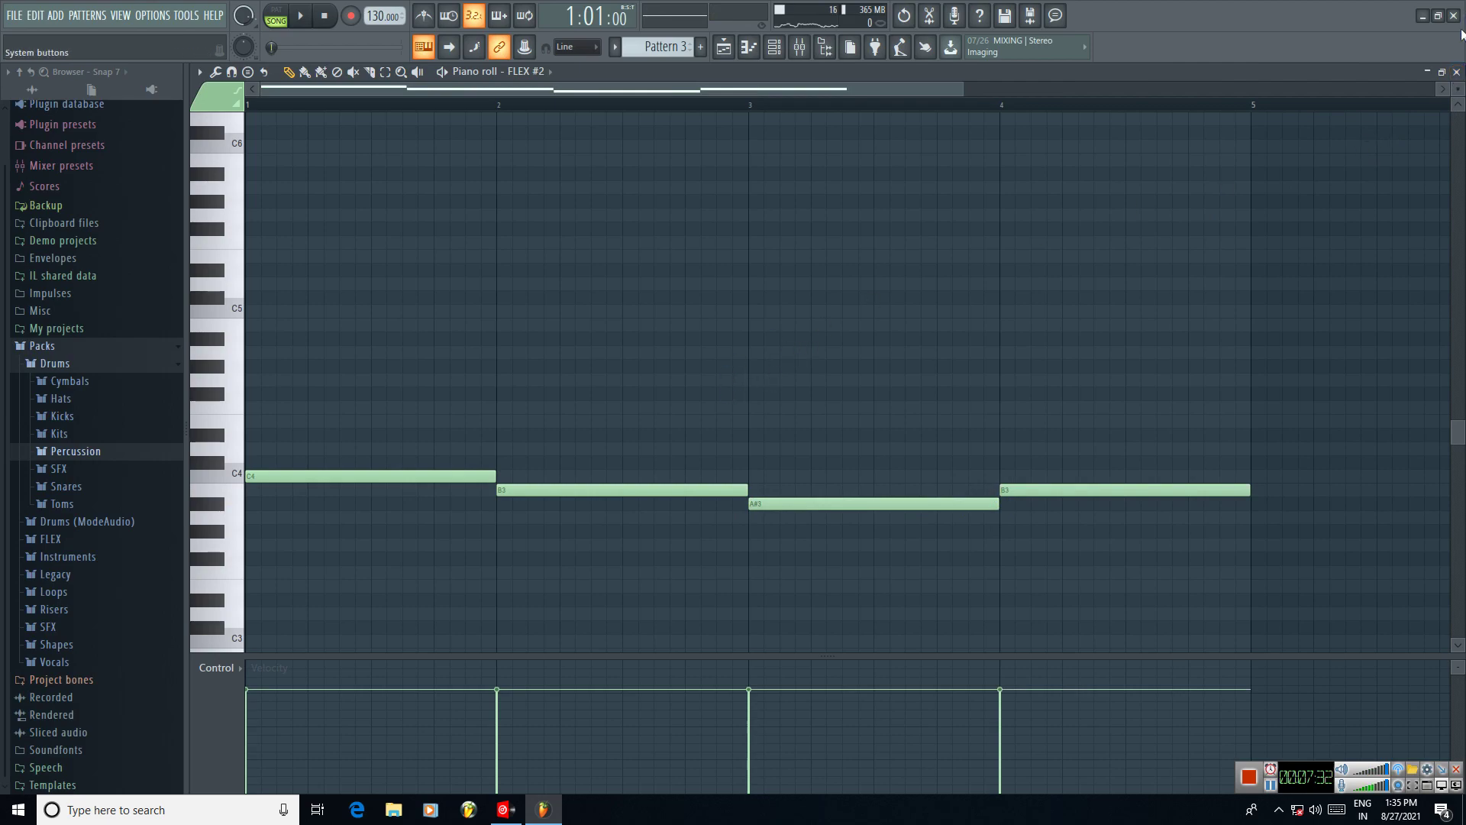
pyautogui.click(1456, 71)
# Step: Play Pattern 3, audition the 808 Blasted and 808 Bounced presets, and load 808 Boosted in the cloned FLEX instrument
pyautogui.moveTo(1015, 149); pyautogui.dragTo(172, 193)
pyautogui.click(773, 51)
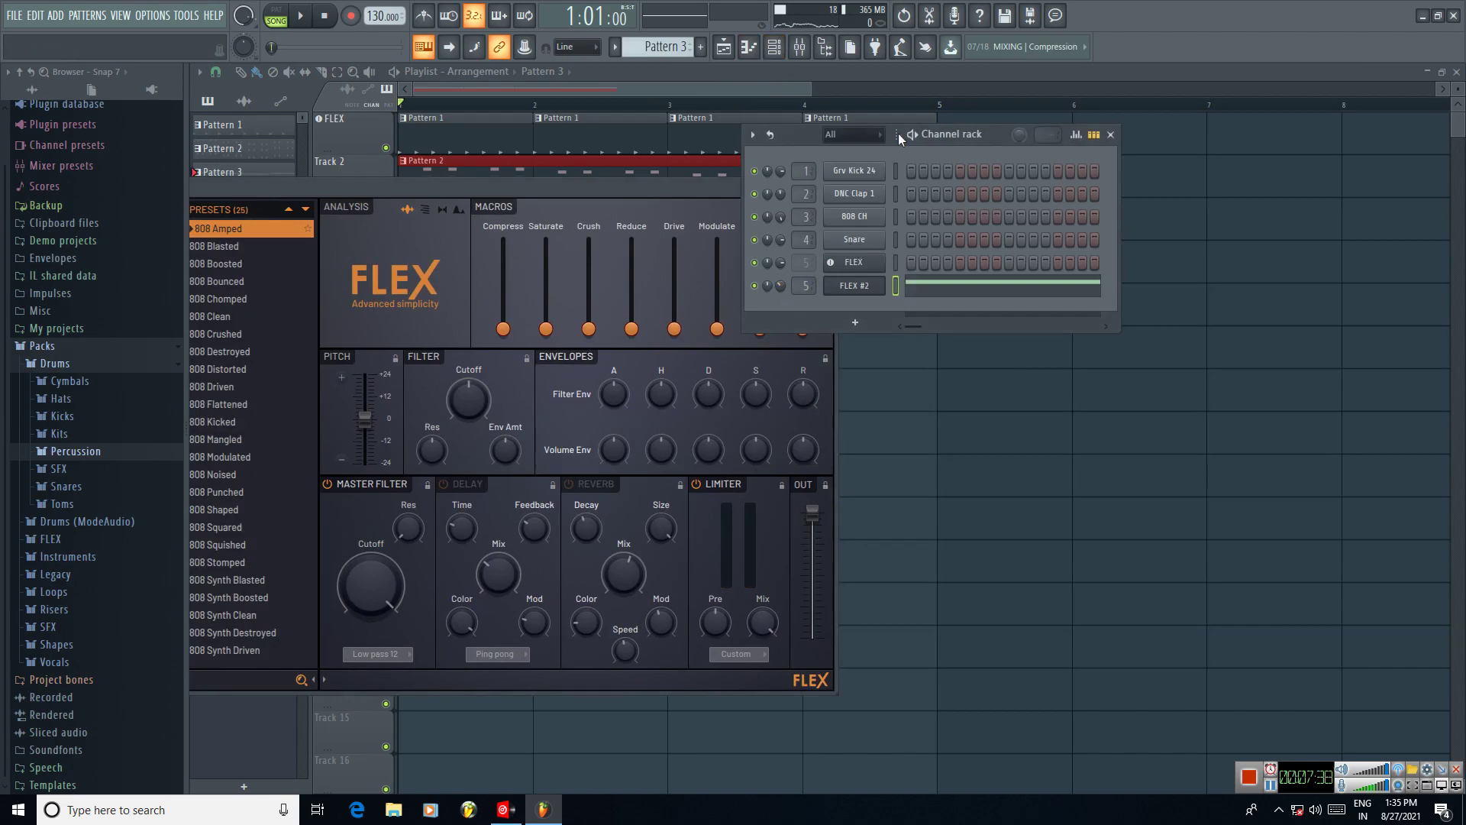
pyautogui.press('space')
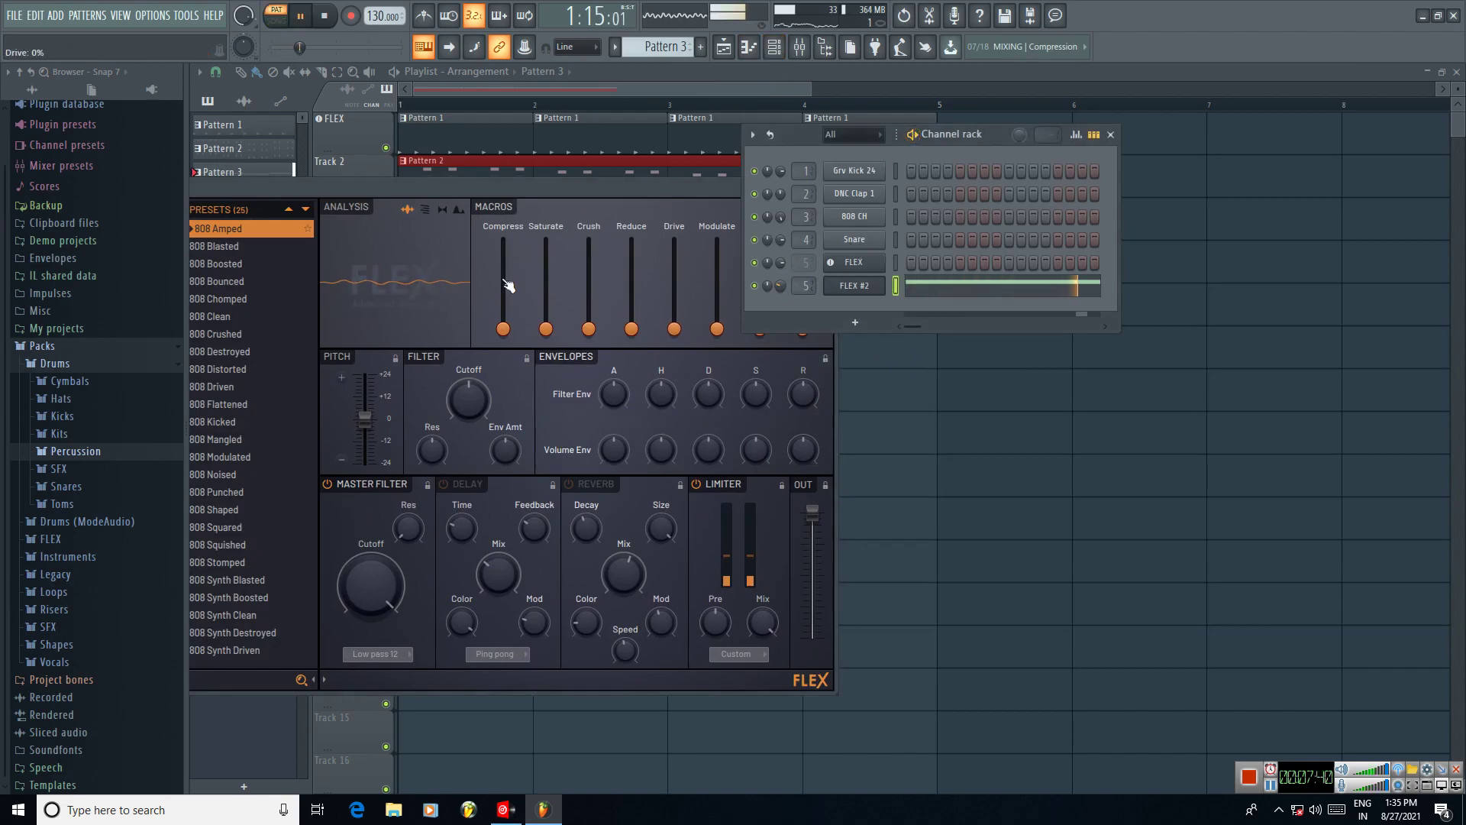
pyautogui.click(236, 251)
pyautogui.moveTo(320, 190); pyautogui.dragTo(411, 176)
pyautogui.click(313, 252)
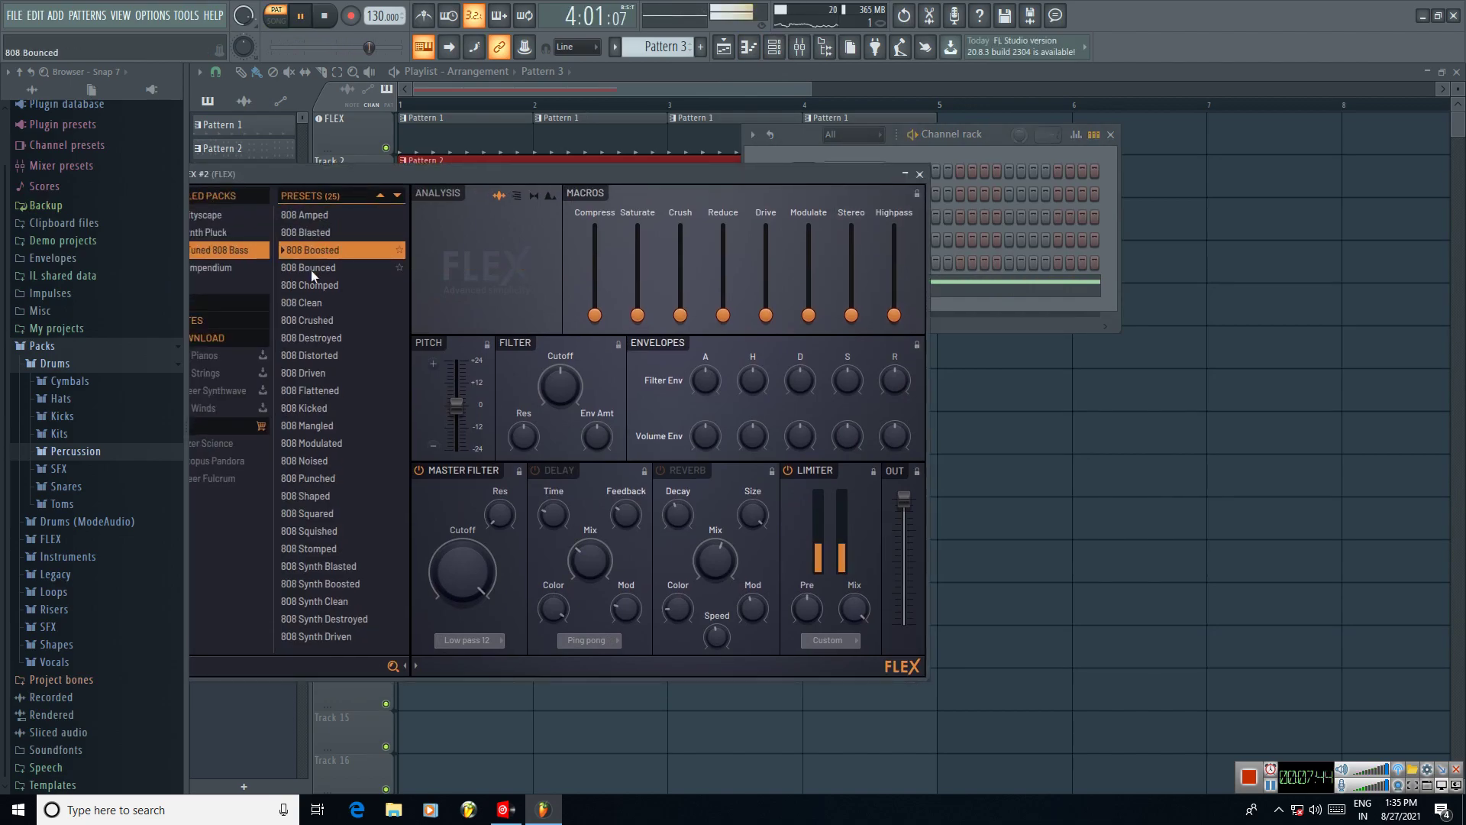
pyautogui.click(310, 269)
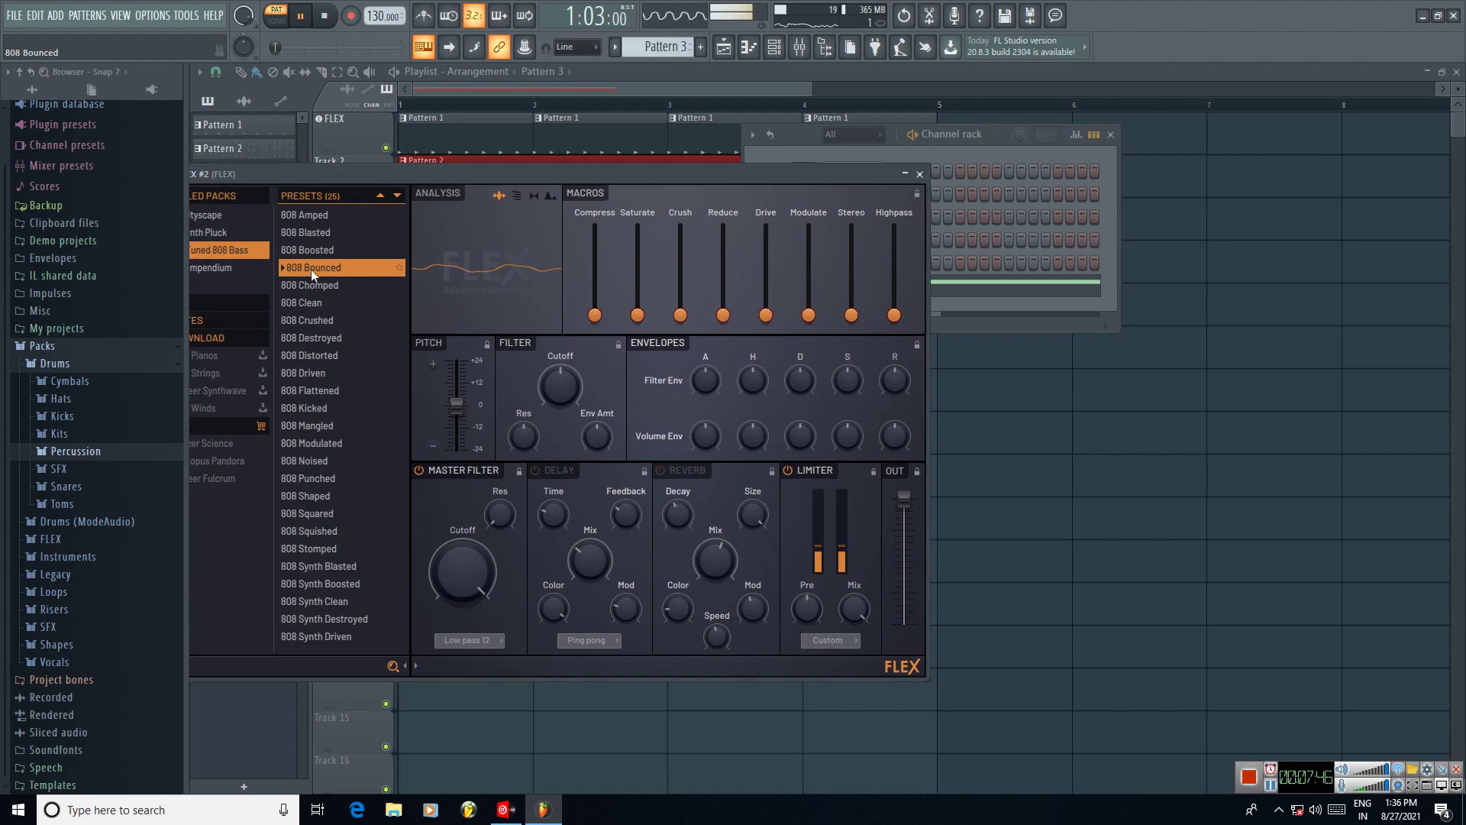
pyautogui.click(305, 250)
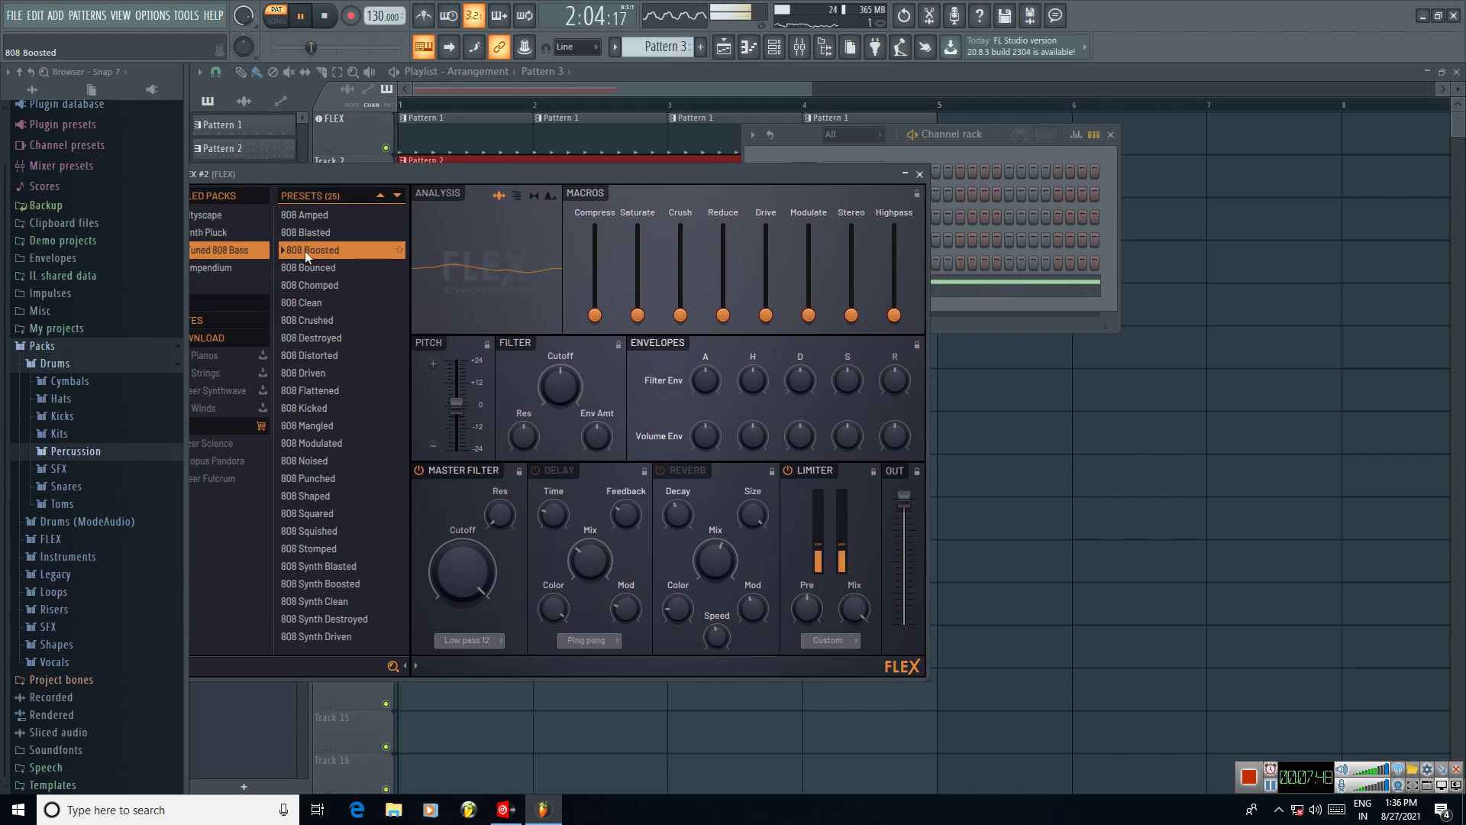
# Step: Reopen the playlist, place Pattern 3 at bar 1 of Track 3, and switch playback to song mode
pyautogui.click(1454, 72)
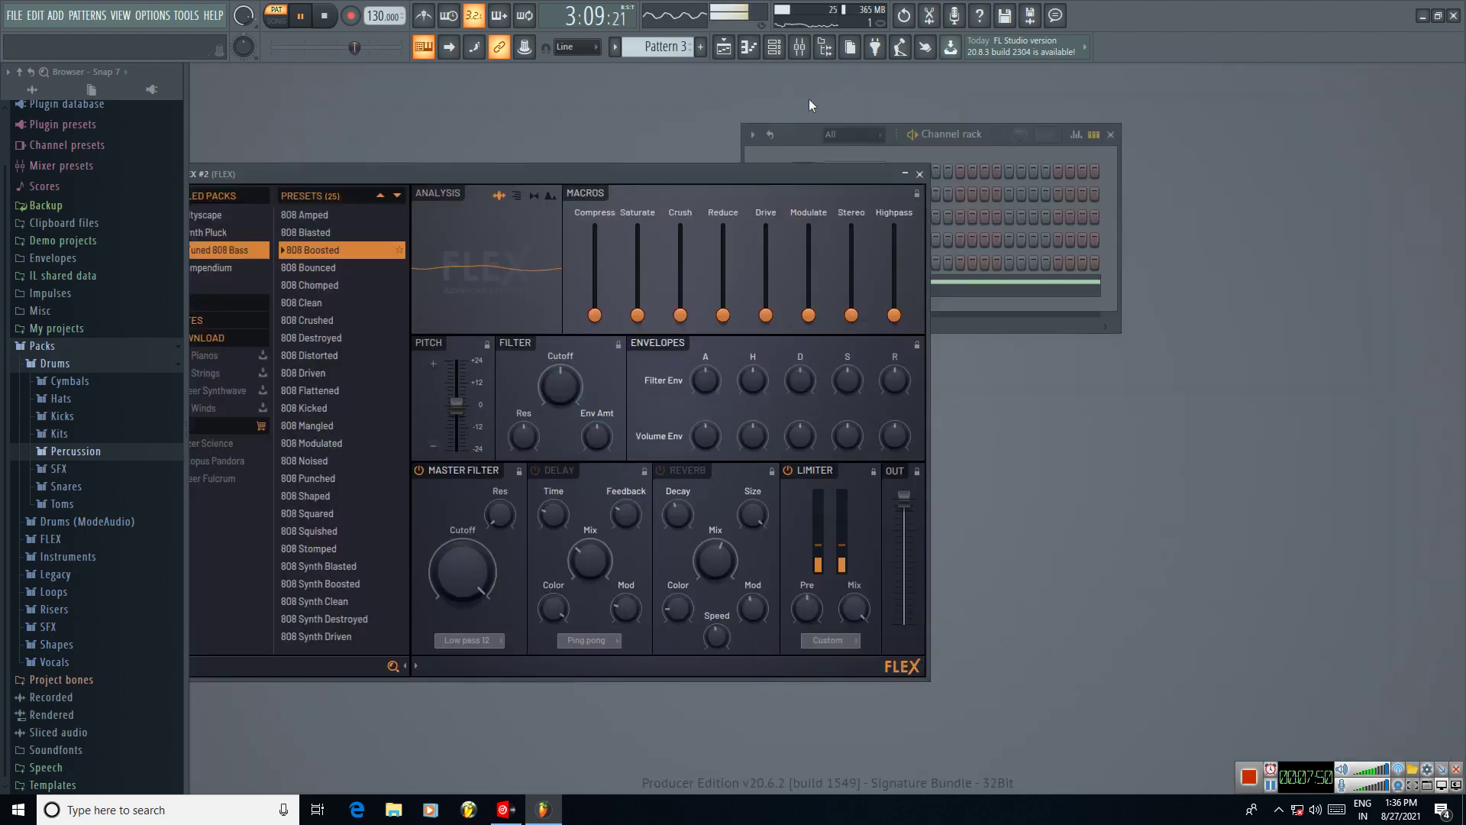
pyautogui.click(723, 47)
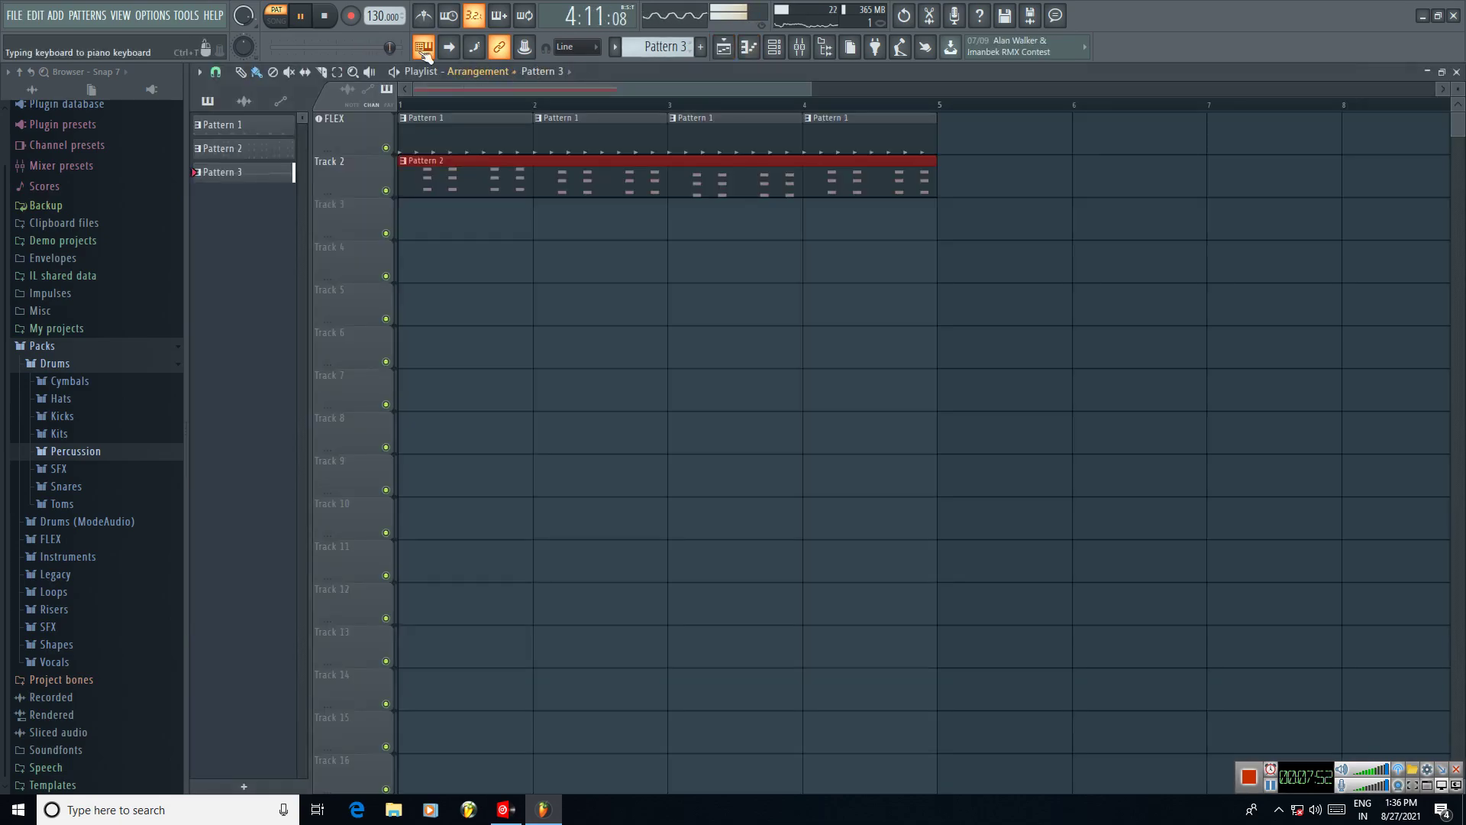
pyautogui.click(408, 220)
pyautogui.press('l')
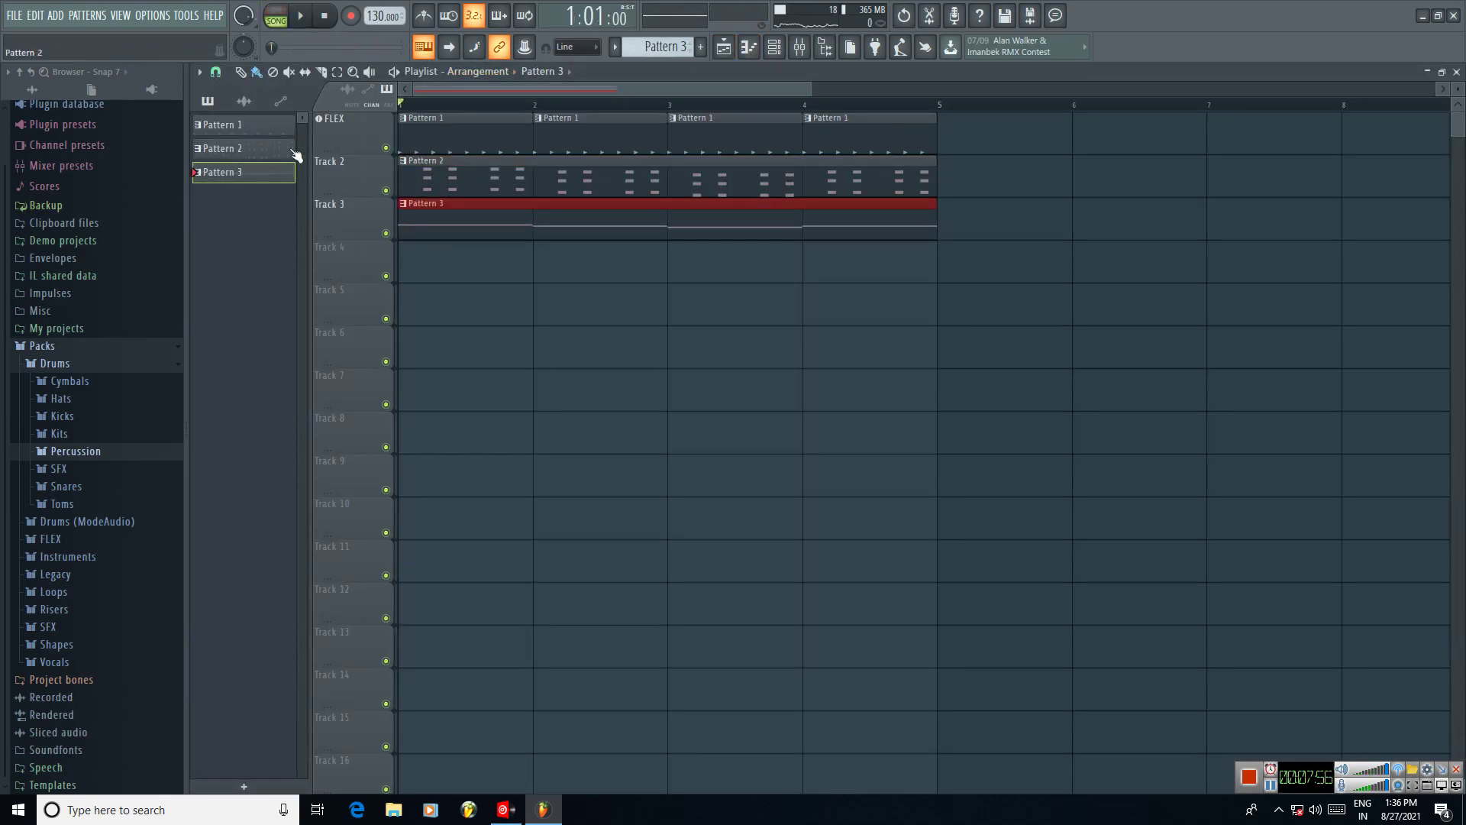
# Step: Play the arrangement of all three patterns in song mode from bar 1 and pause it in bar 4
pyautogui.click(301, 17)
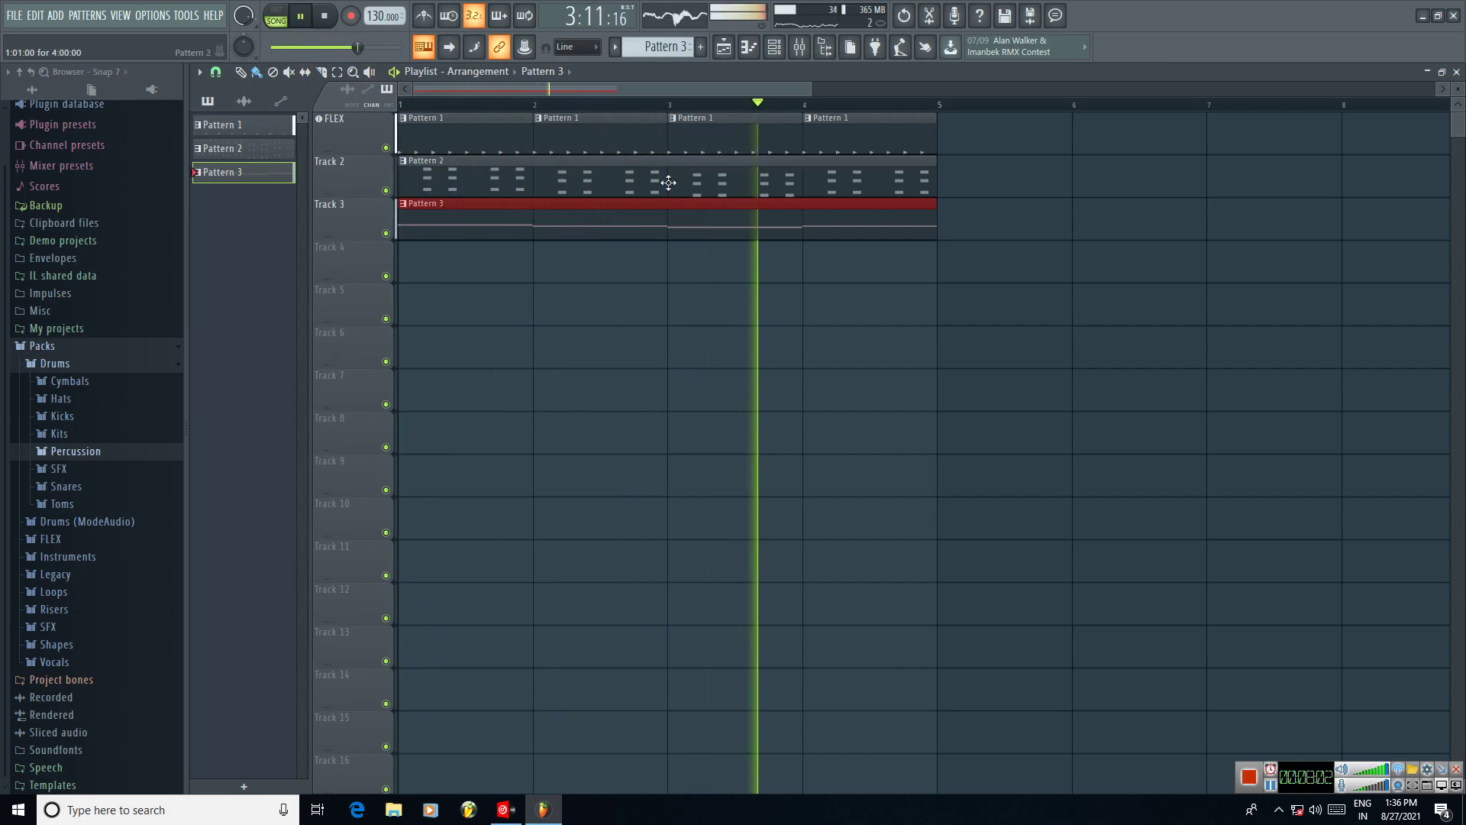
pyautogui.scroll(1, 819, 105)
pyautogui.click(301, 17)
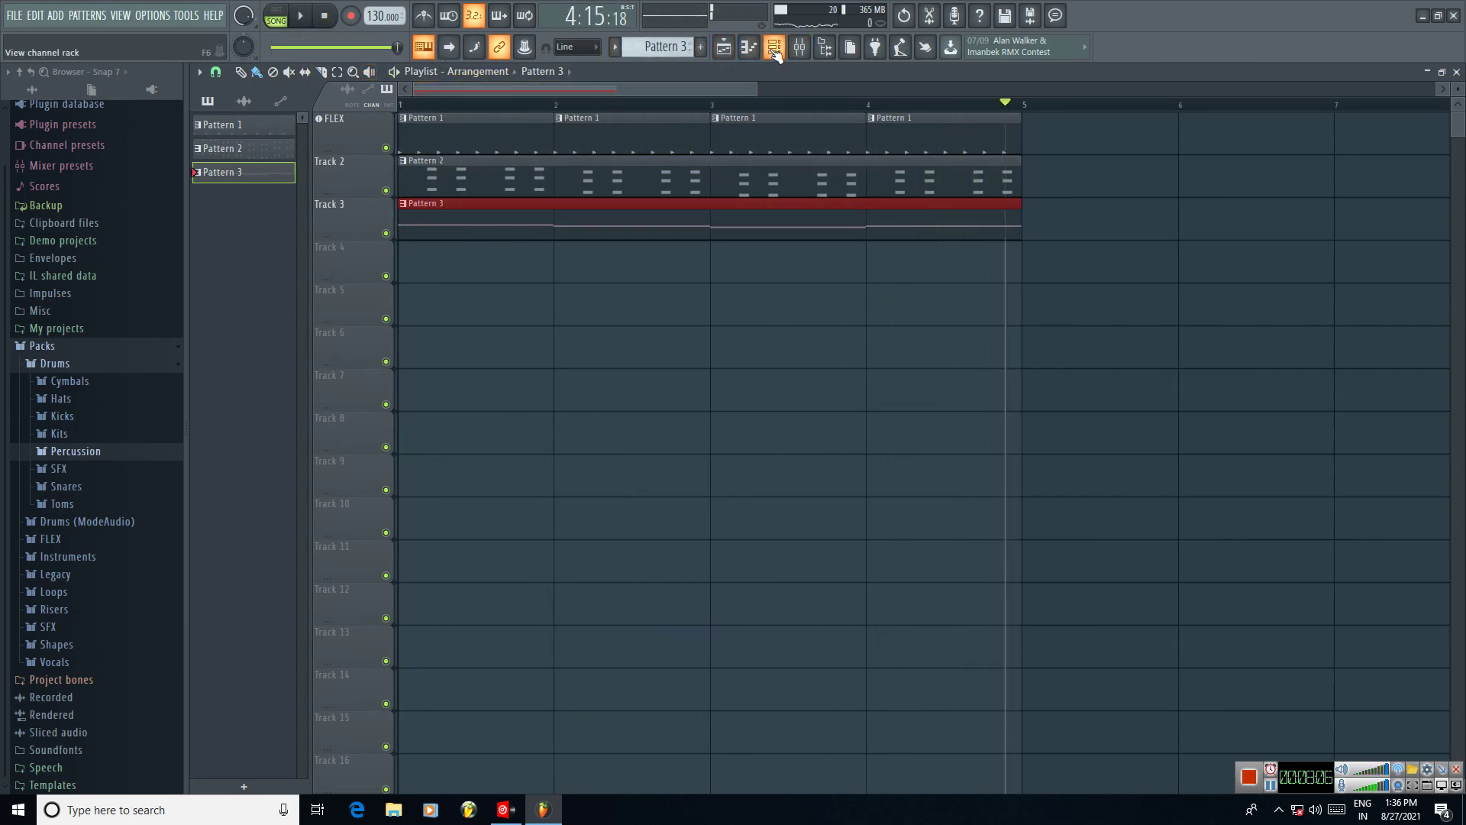
# Step: Select Pattern 2 and examine the FLEX channel's chord notes across all four bars in the piano roll
pyautogui.press('F6')
pyautogui.click(587, 175)
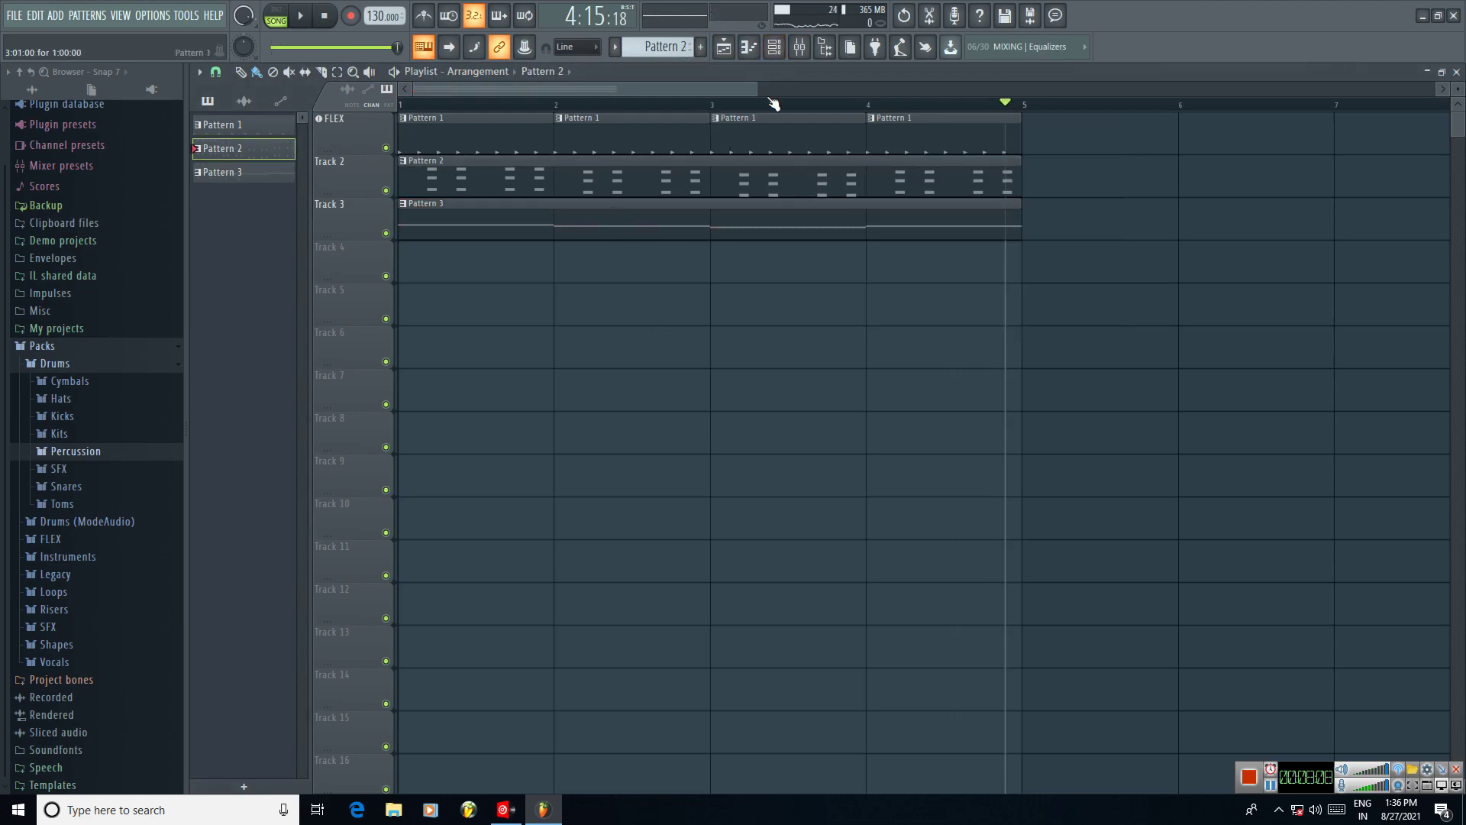
pyautogui.press('F6')
pyautogui.click(880, 267)
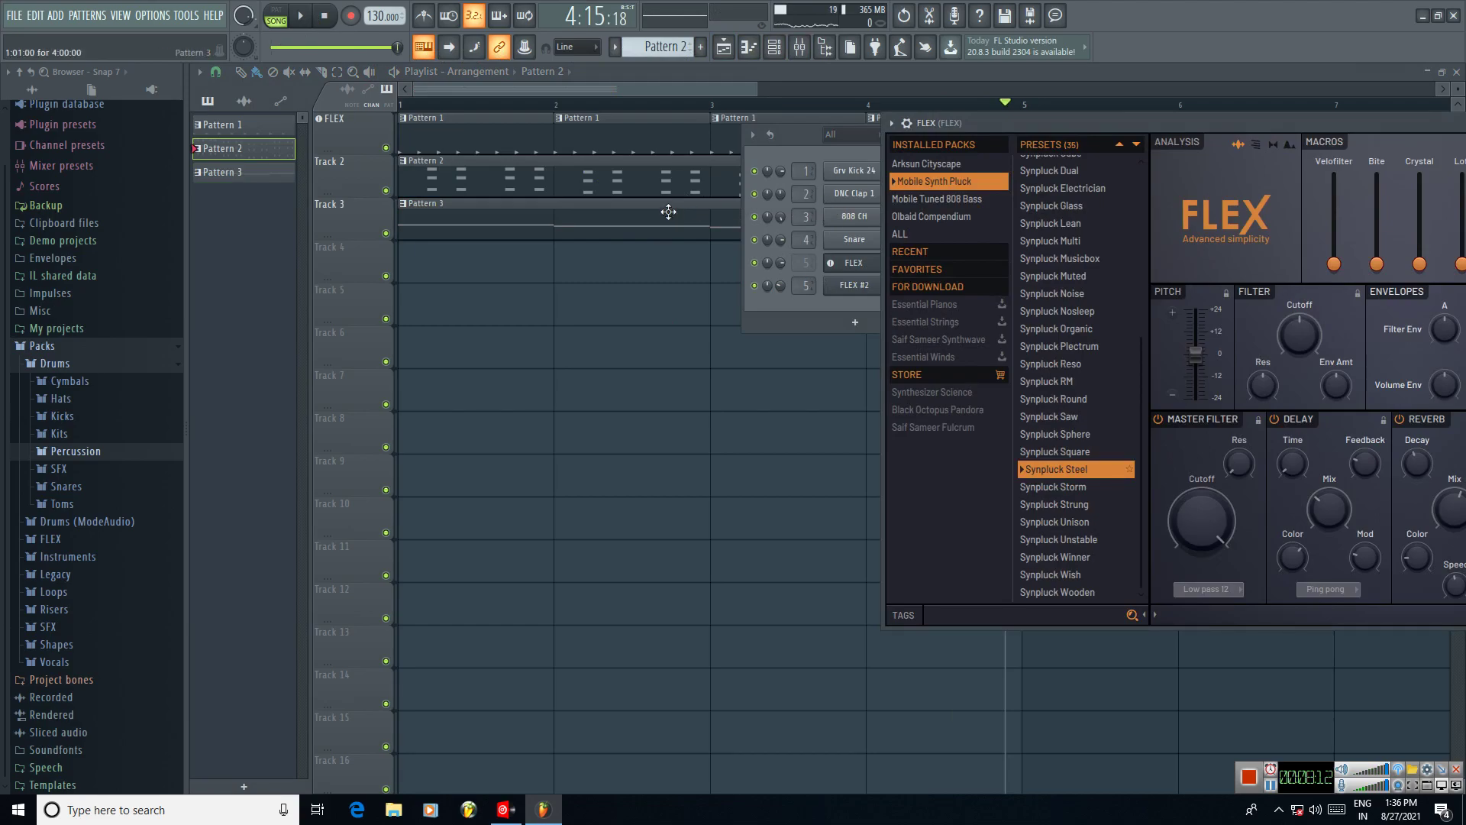
pyautogui.press('F12')
pyautogui.press('F7')
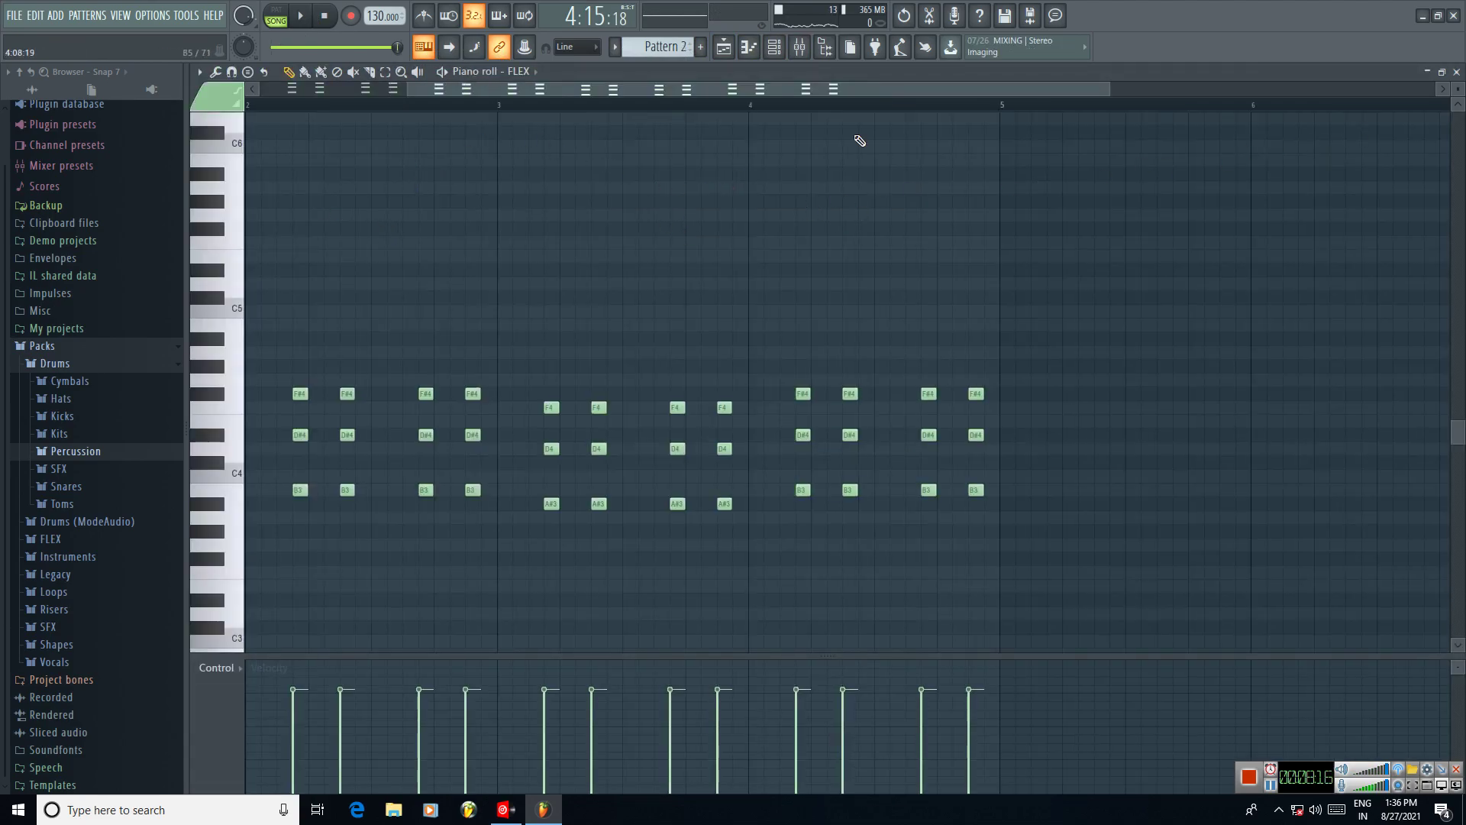
pyautogui.hscroll(-3, 427, 228)
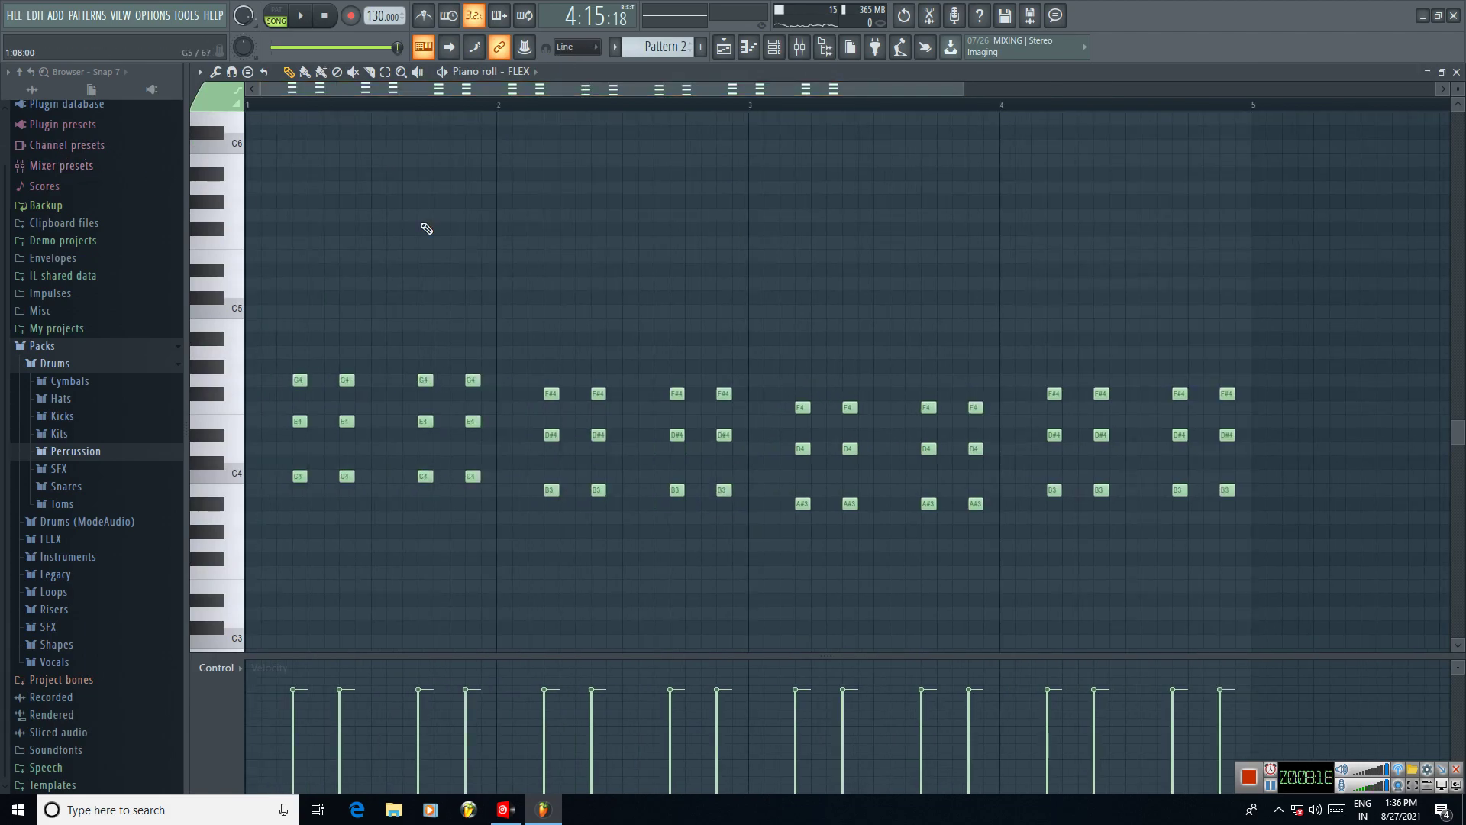
pyautogui.click(1457, 71)
# Step: Return the song position to the start and check Pattern 2's channels in the channel rack
pyautogui.press('space')
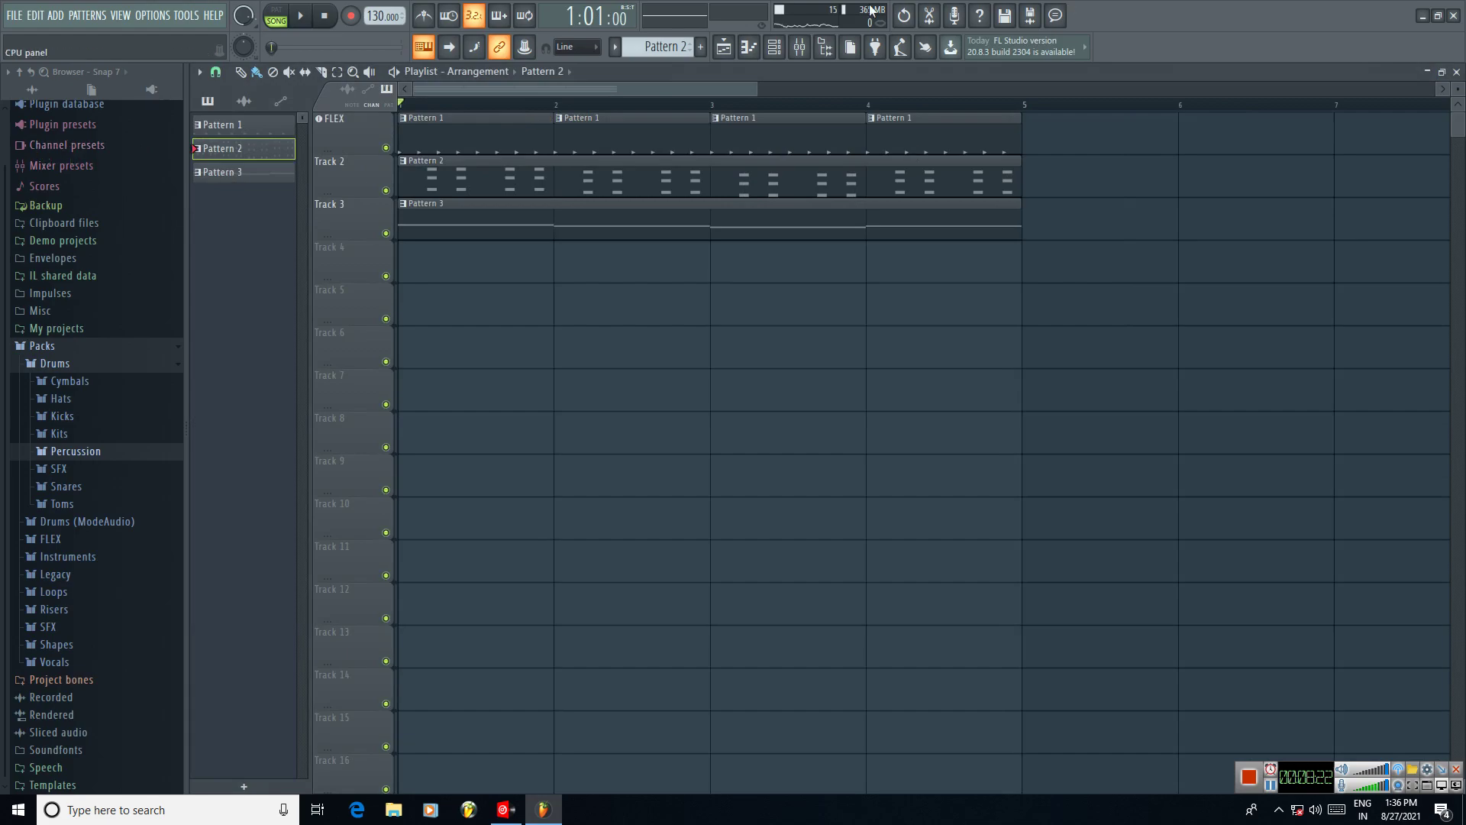
pyautogui.click(773, 47)
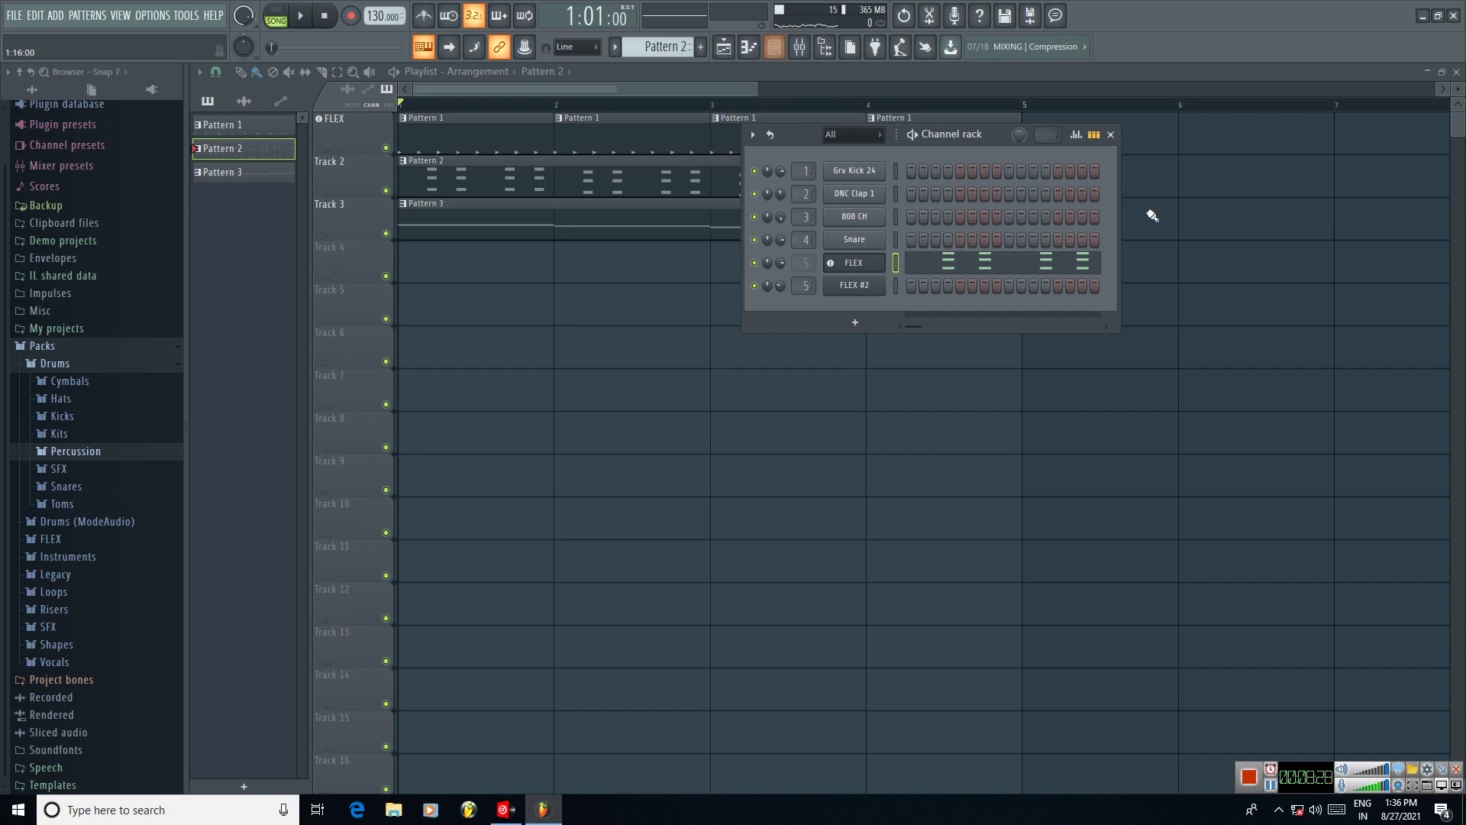
pyautogui.click(1111, 135)
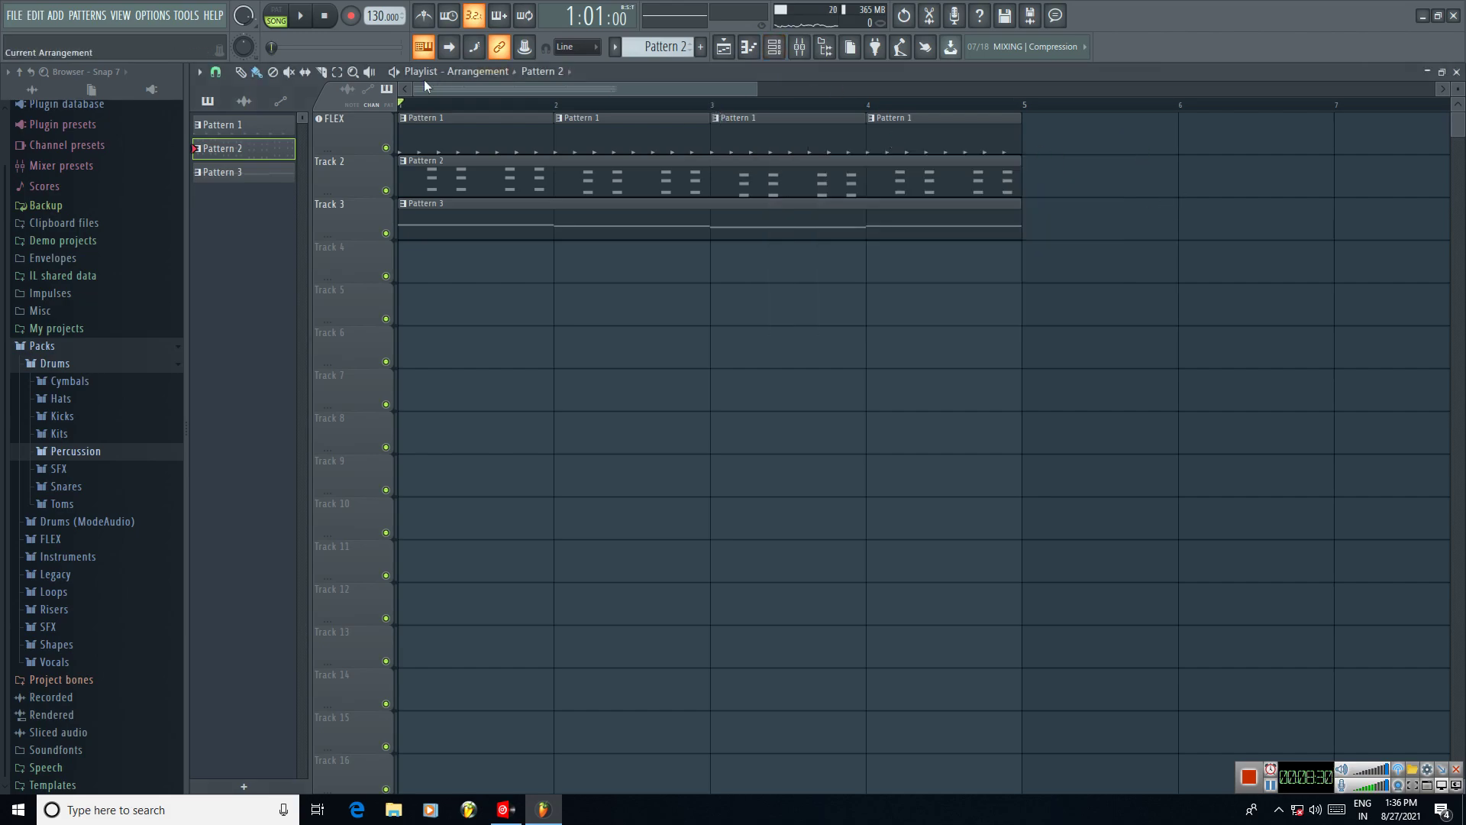